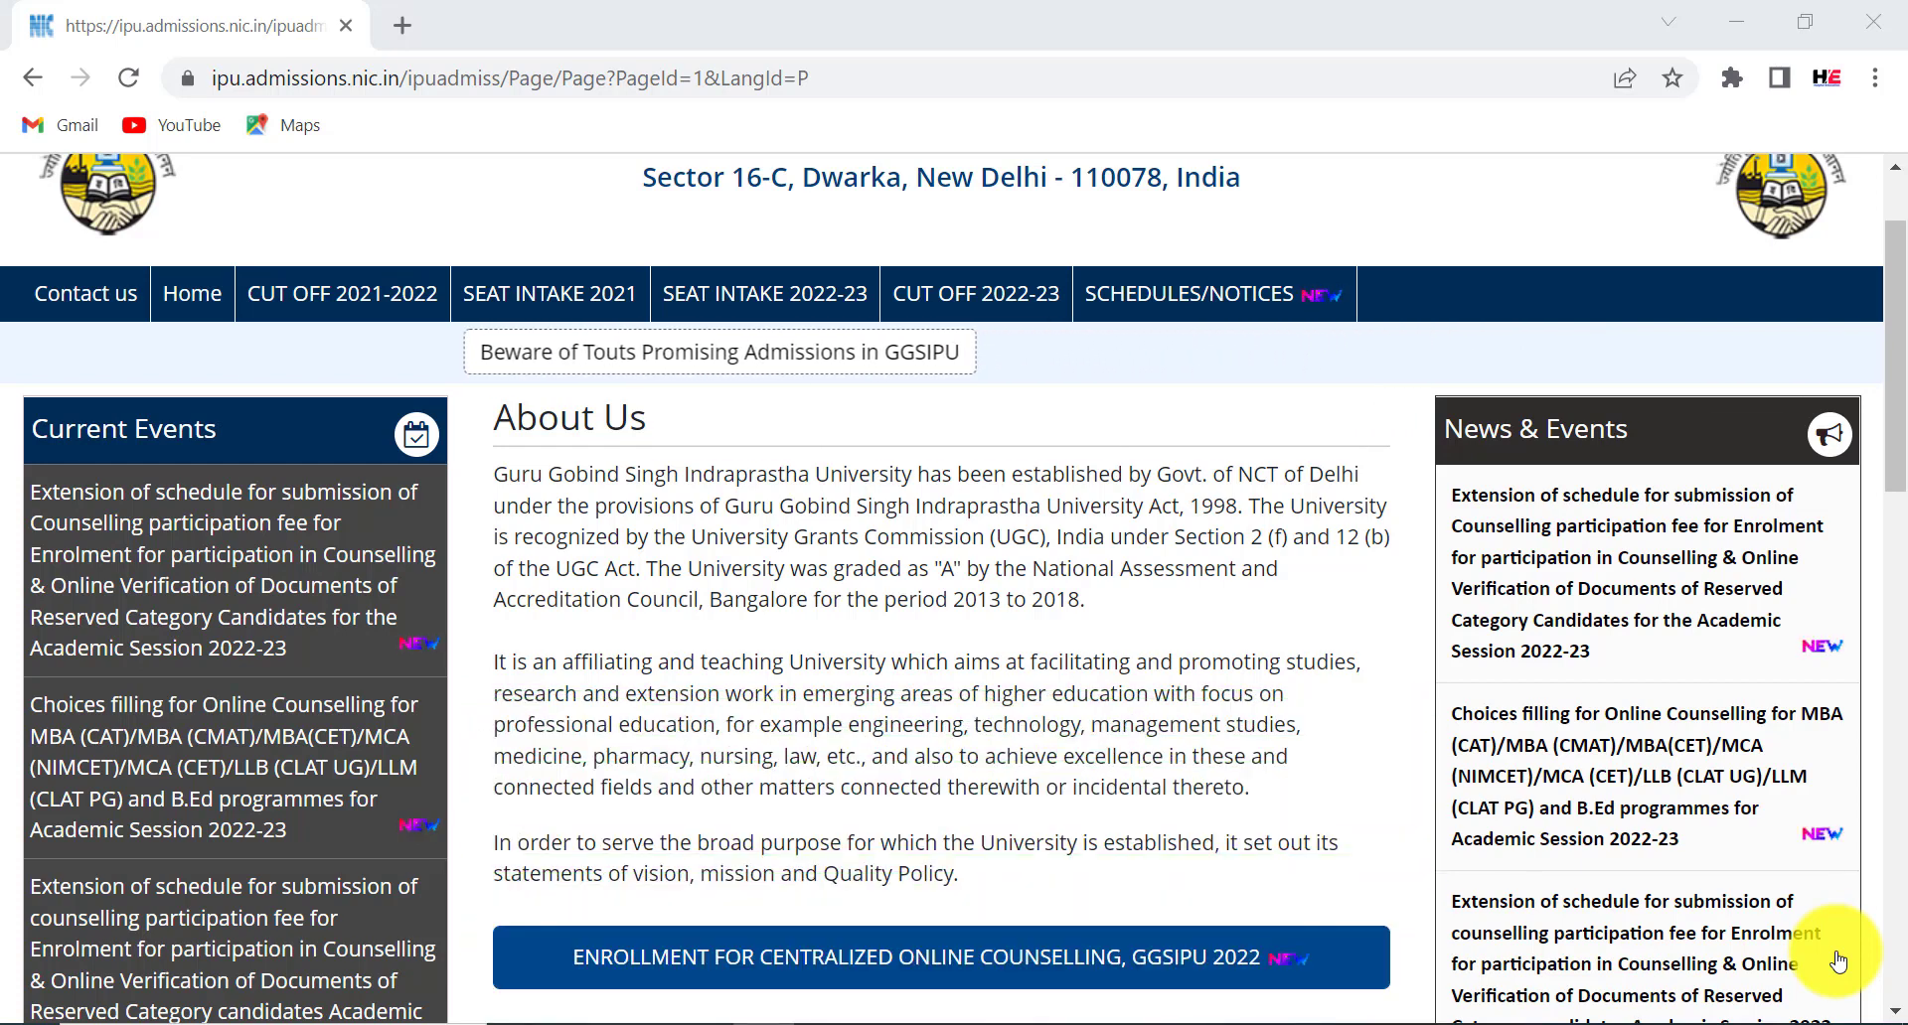
- Open the enrollment page for centralized online counselling, GGSIPU 2022, from the university's admissions site
scroll(1903, 447, "up", 1)
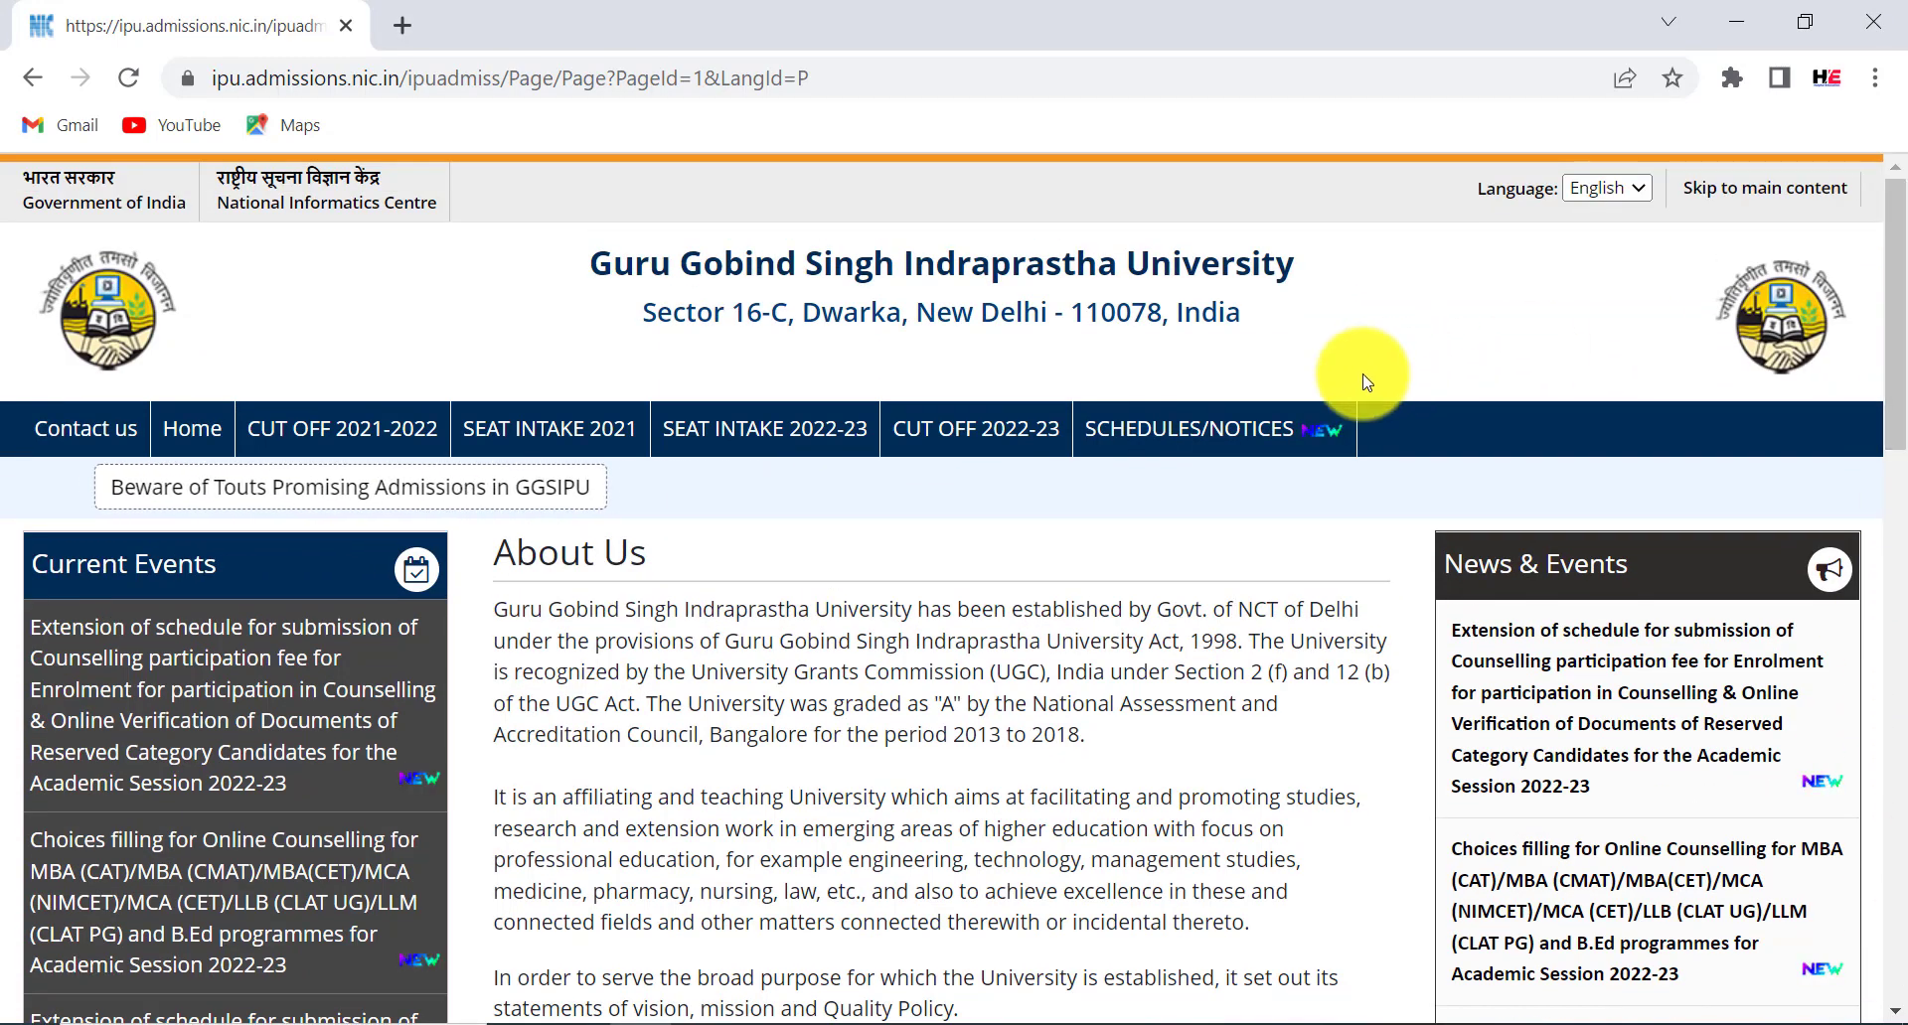
mouse_move(199, 55)
left_mouse_down()
mouse_move(745, 85)
mouse_move(874, 117)
left_mouse_up()
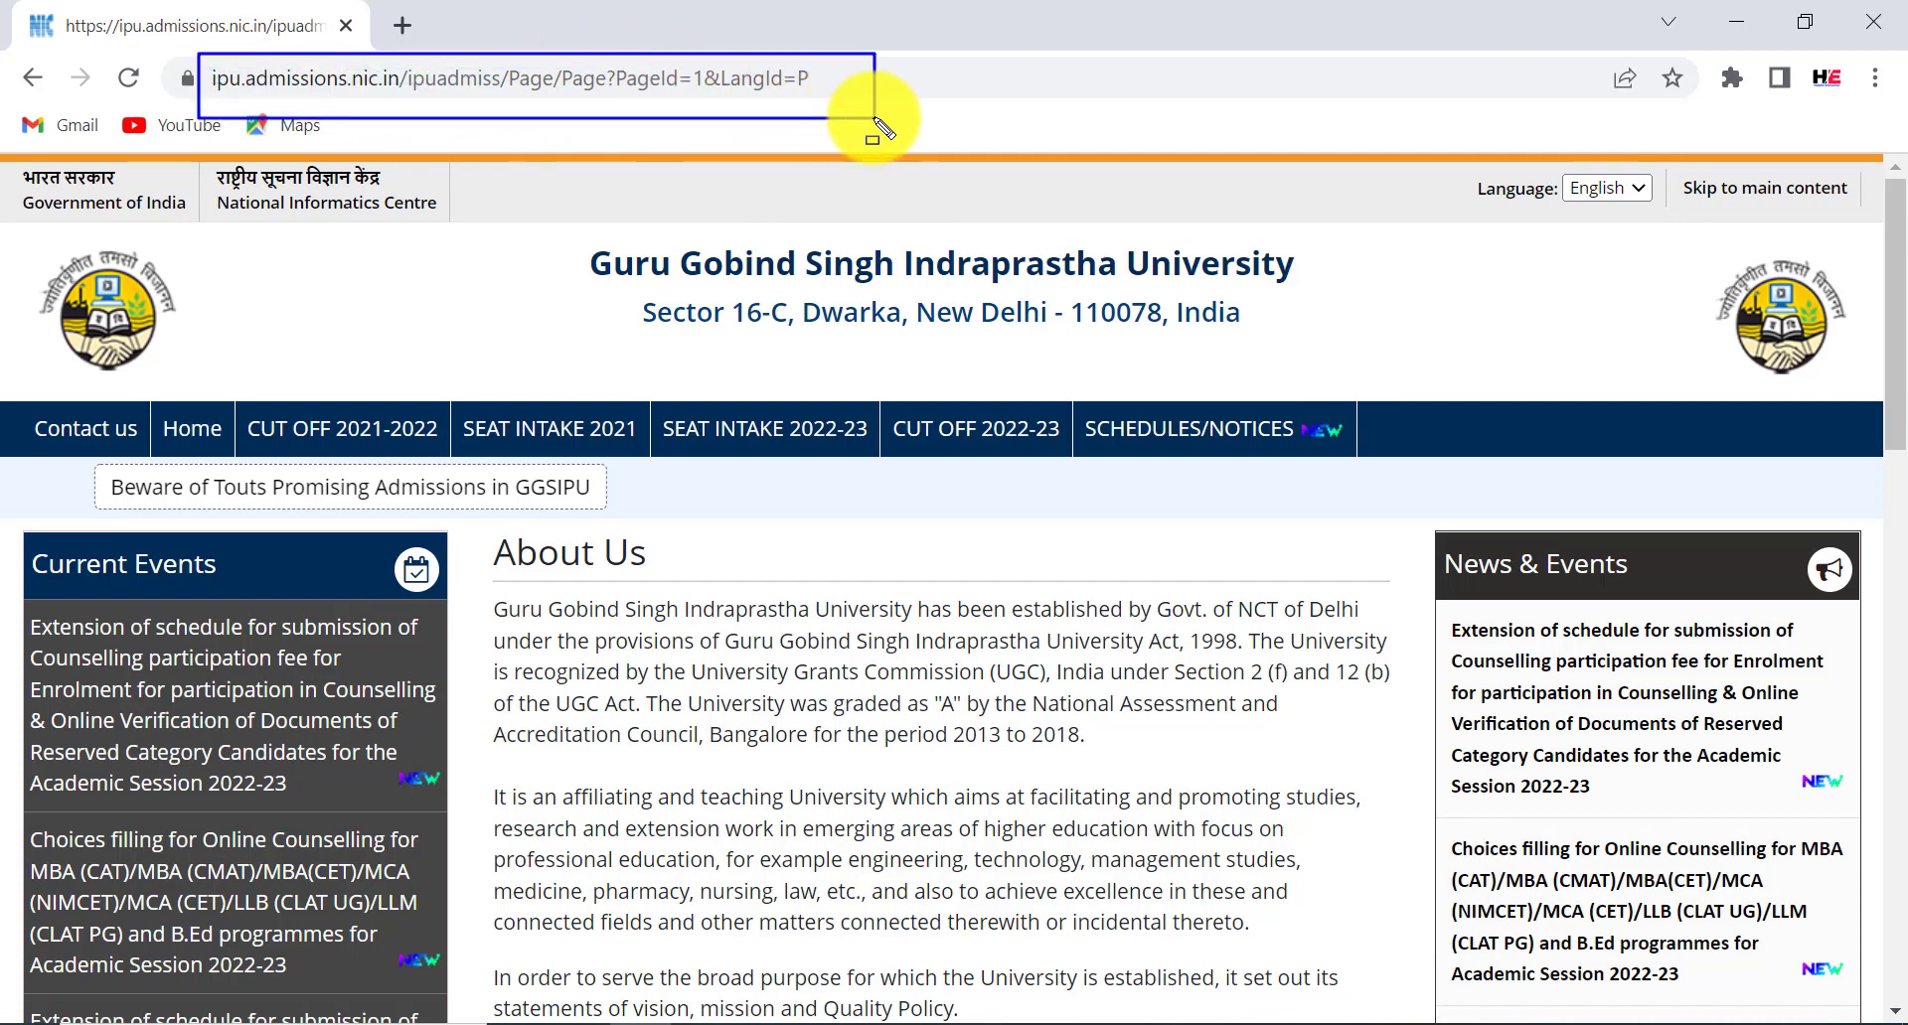
left_click_drag(2, 607, 493, 802)
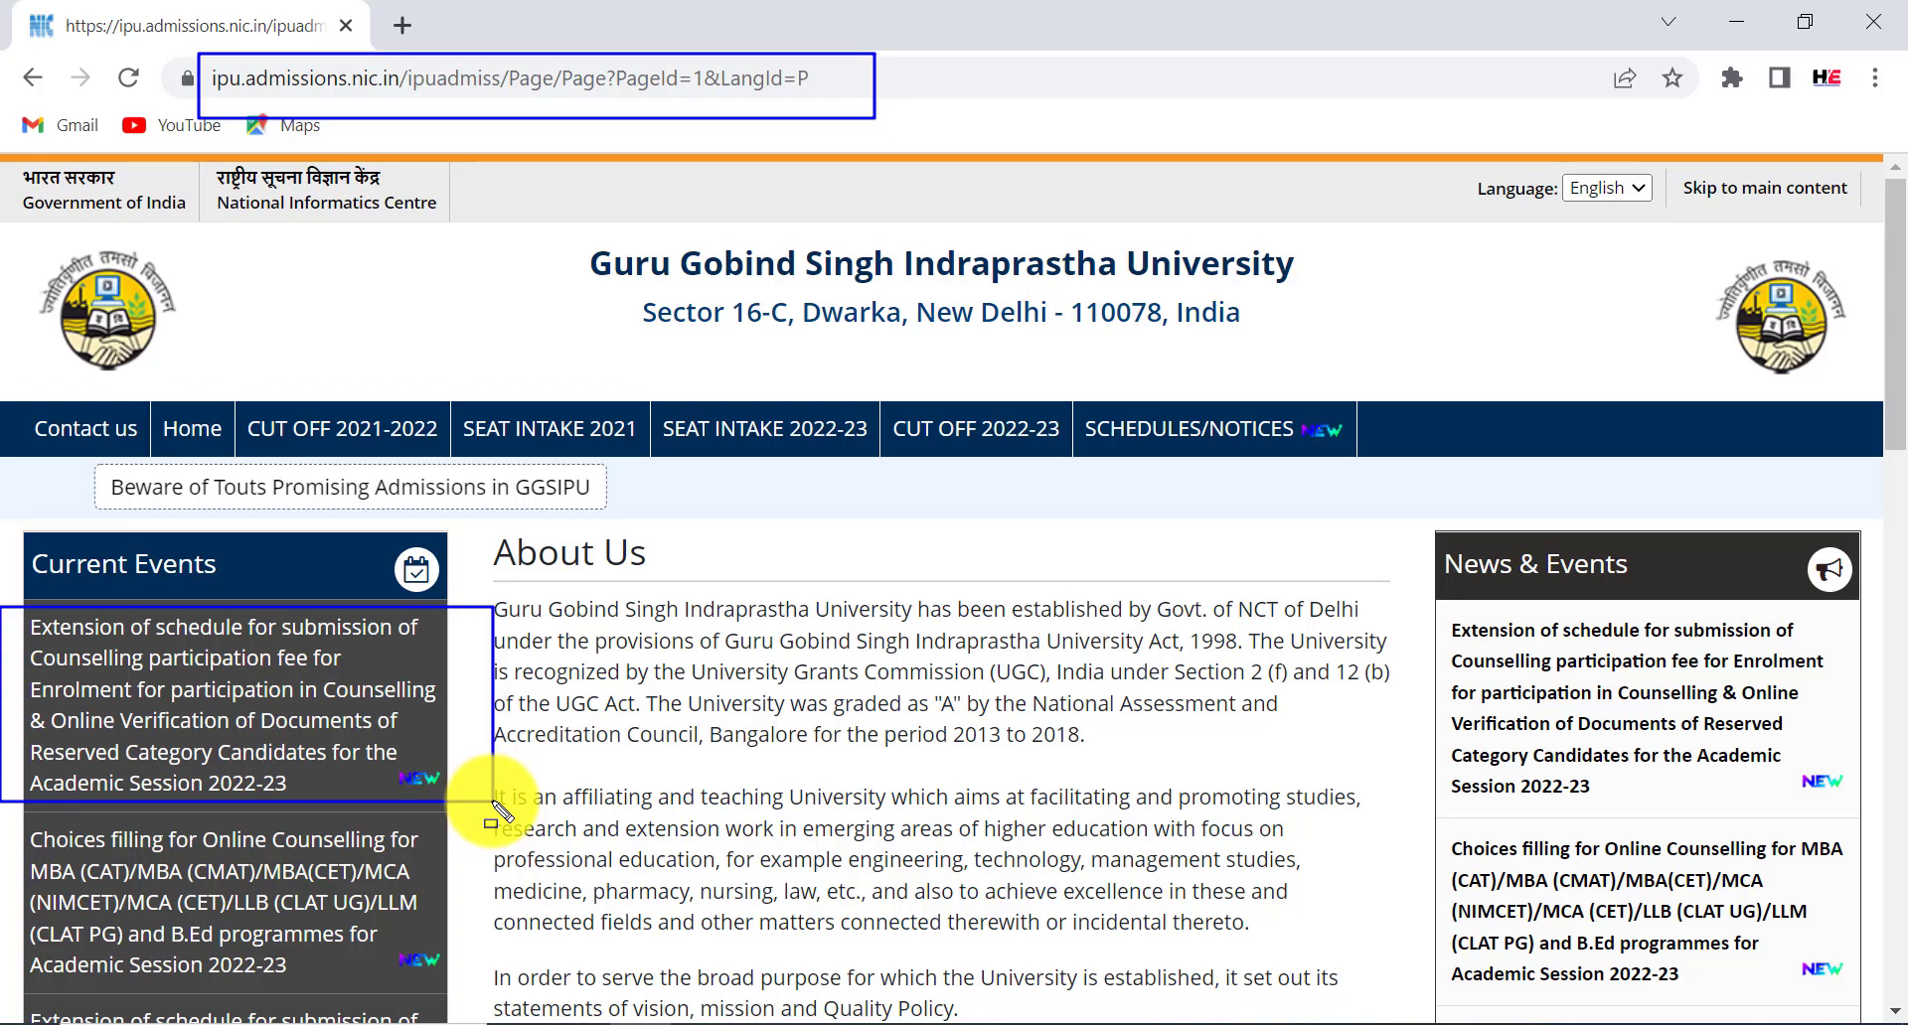
scroll(1895, 502, "down", 1)
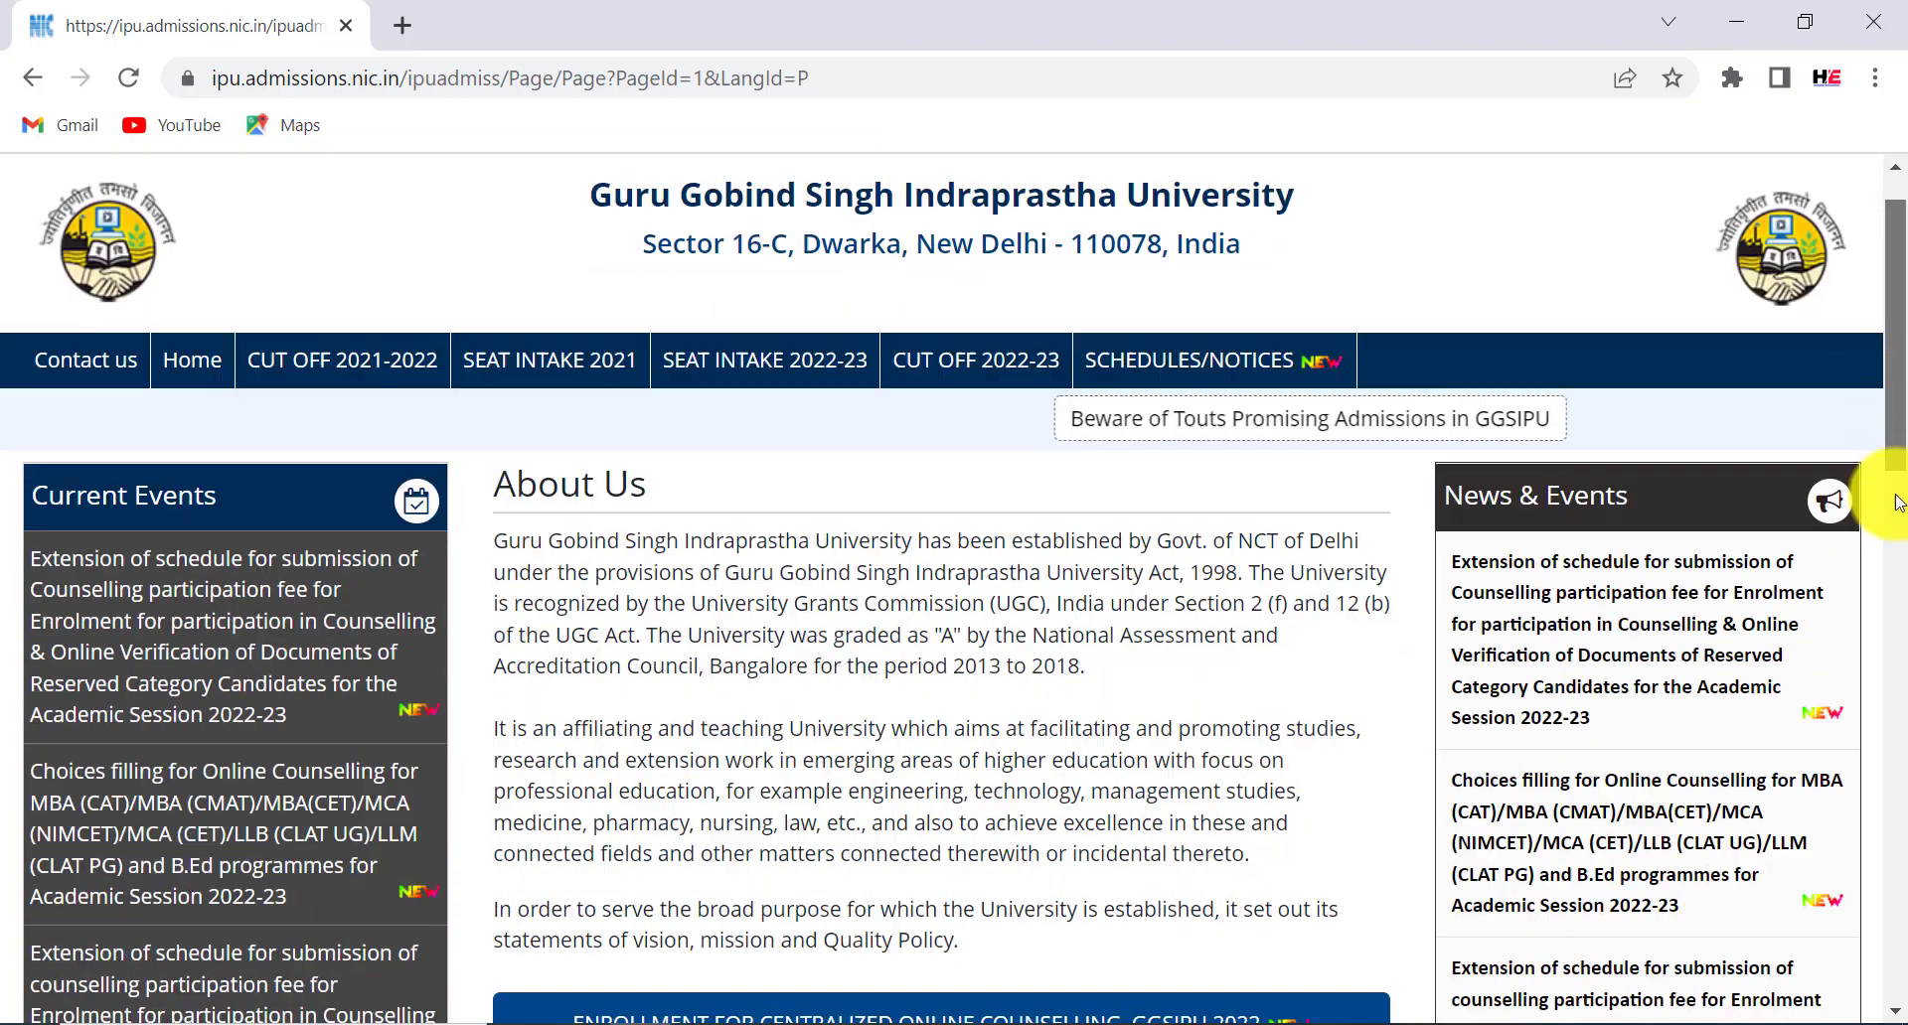
scroll(1895, 502, "down", 6)
scroll(1868, 596, "up", 1)
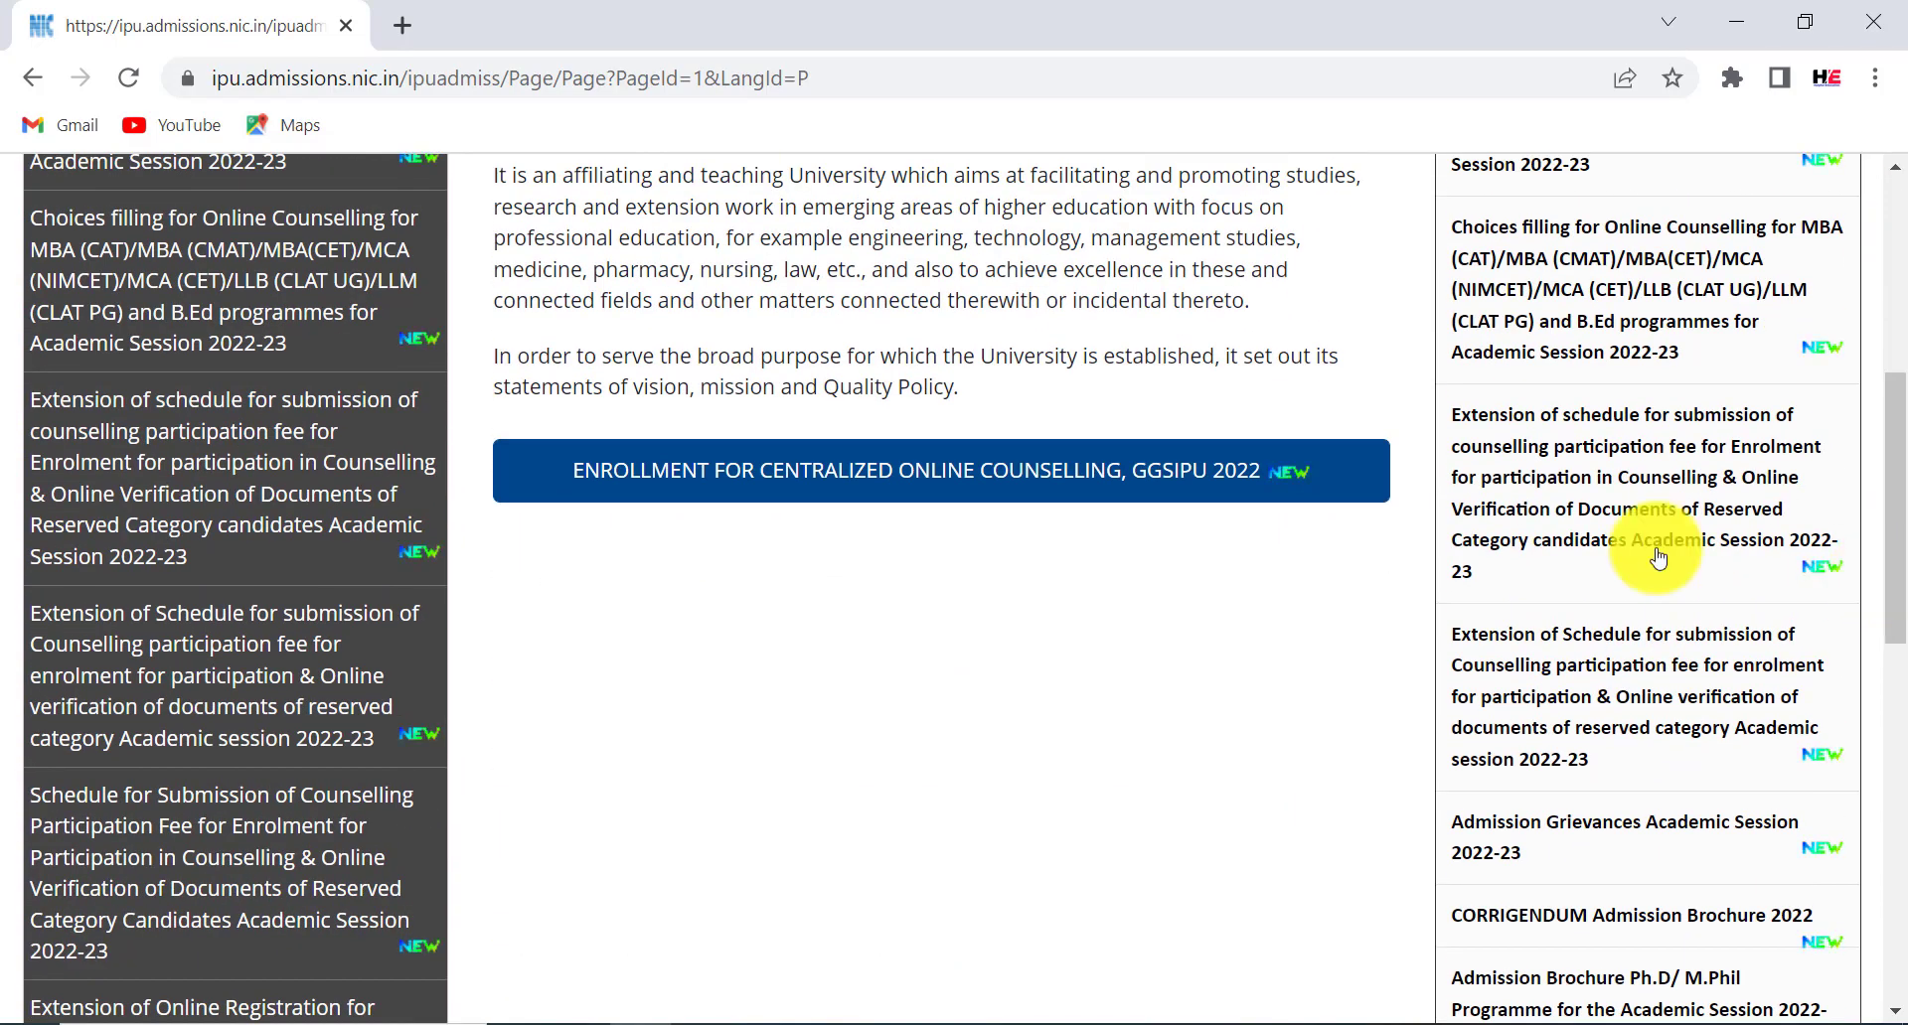
left_click(956, 477)
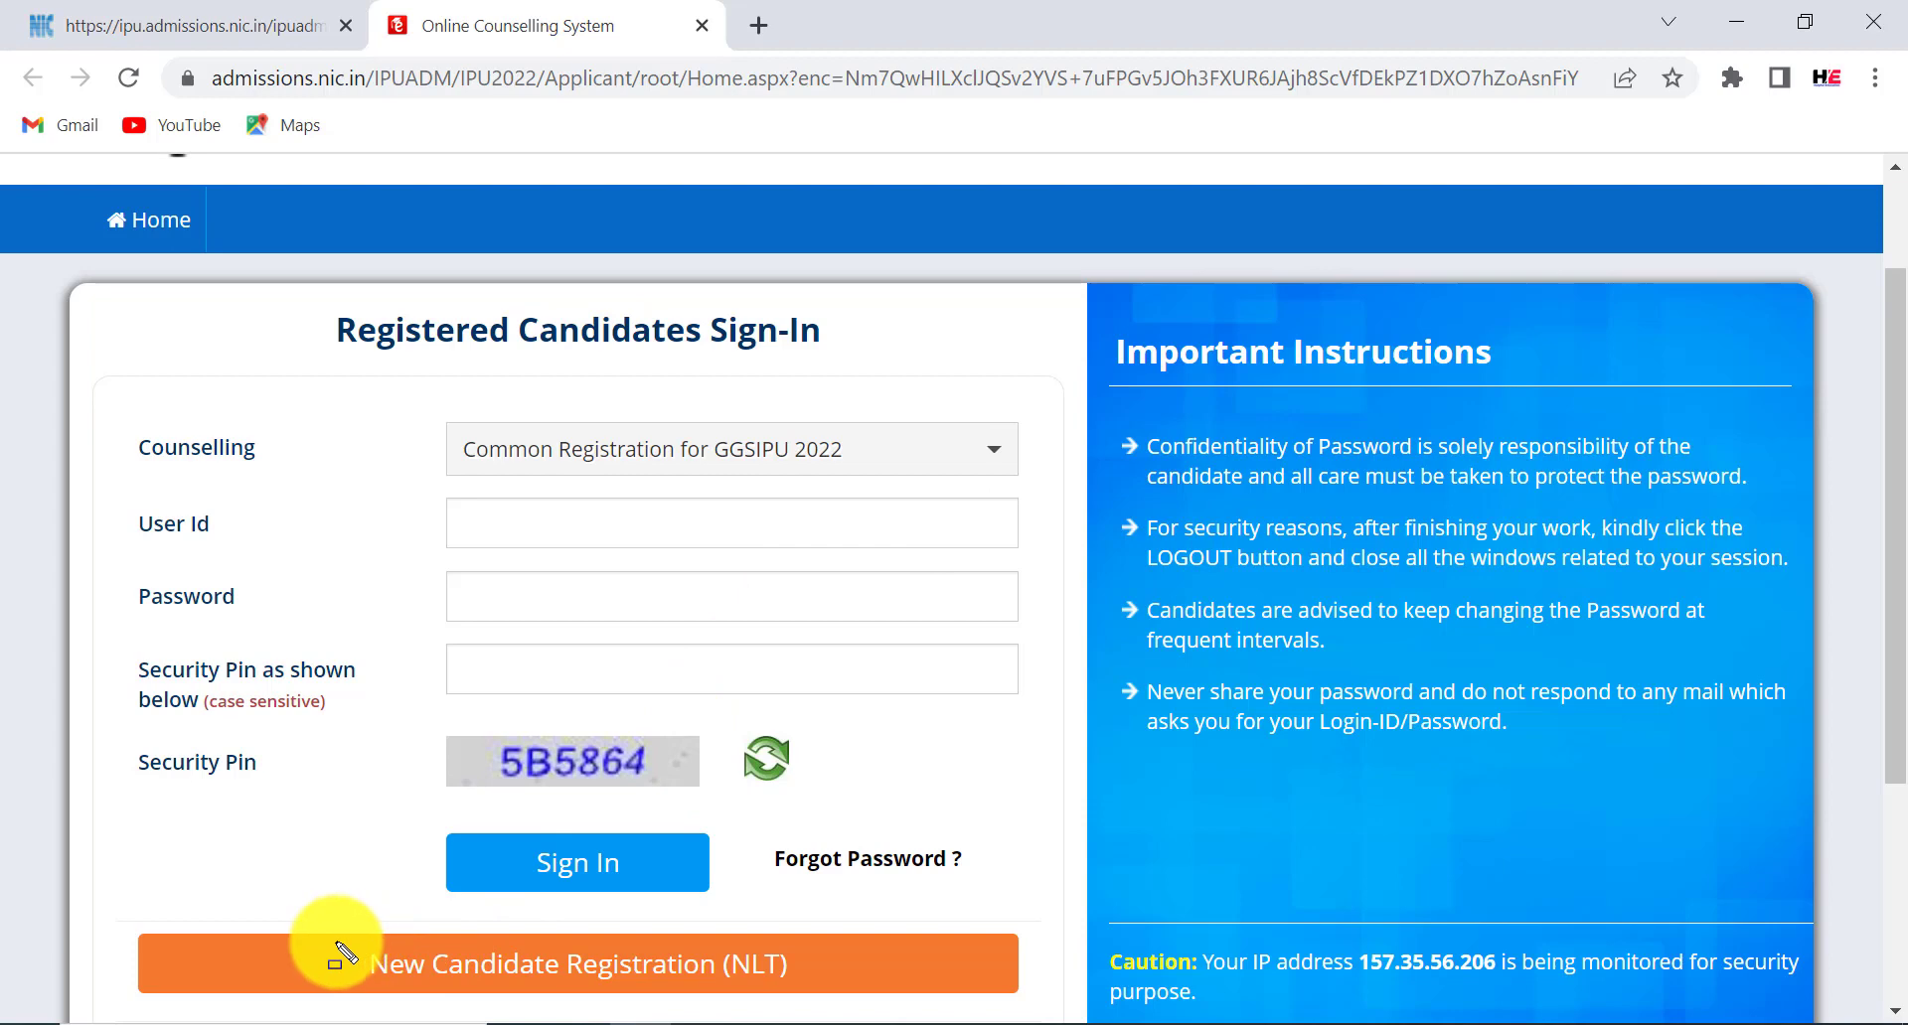
- Examine the sign-in page's new candidate registration option and its user ID, password and security pin fields
mouse_move(322, 944)
left_mouse_down()
mouse_move(428, 983)
mouse_move(841, 988)
left_mouse_up()
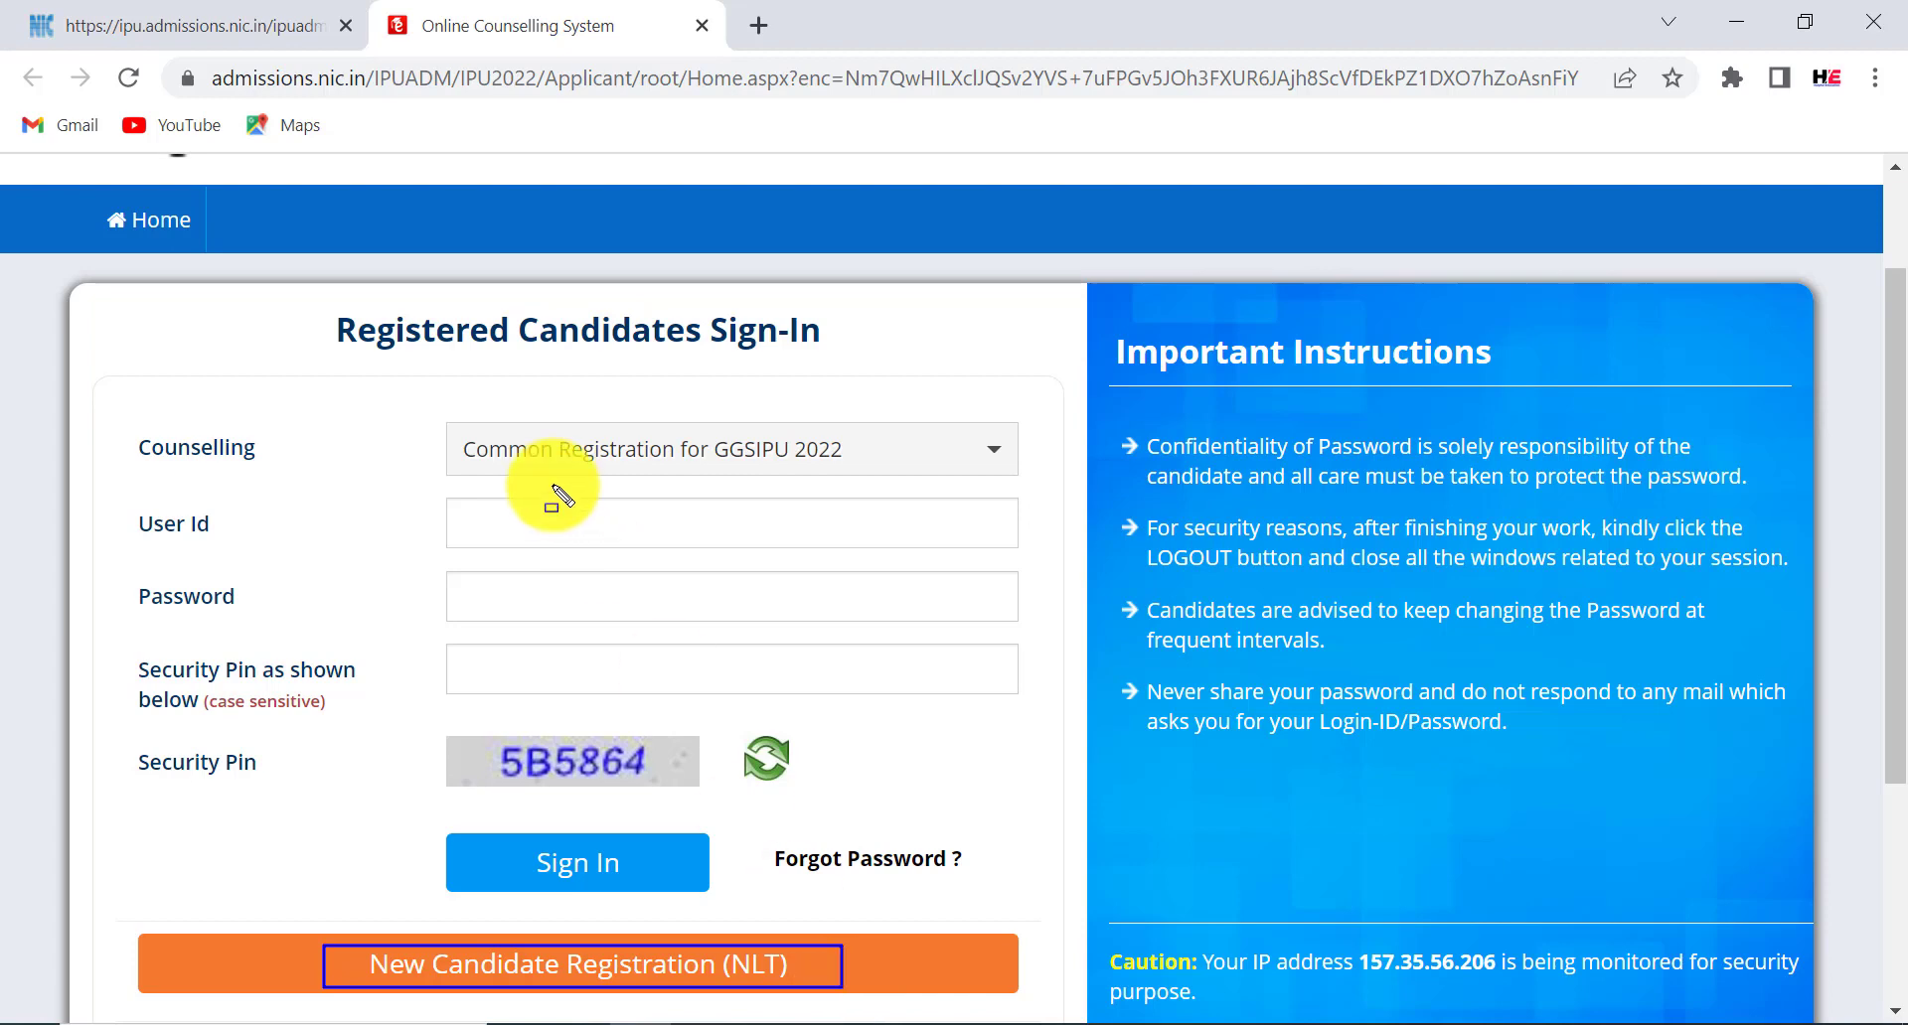
left_click_drag(444, 502, 653, 544)
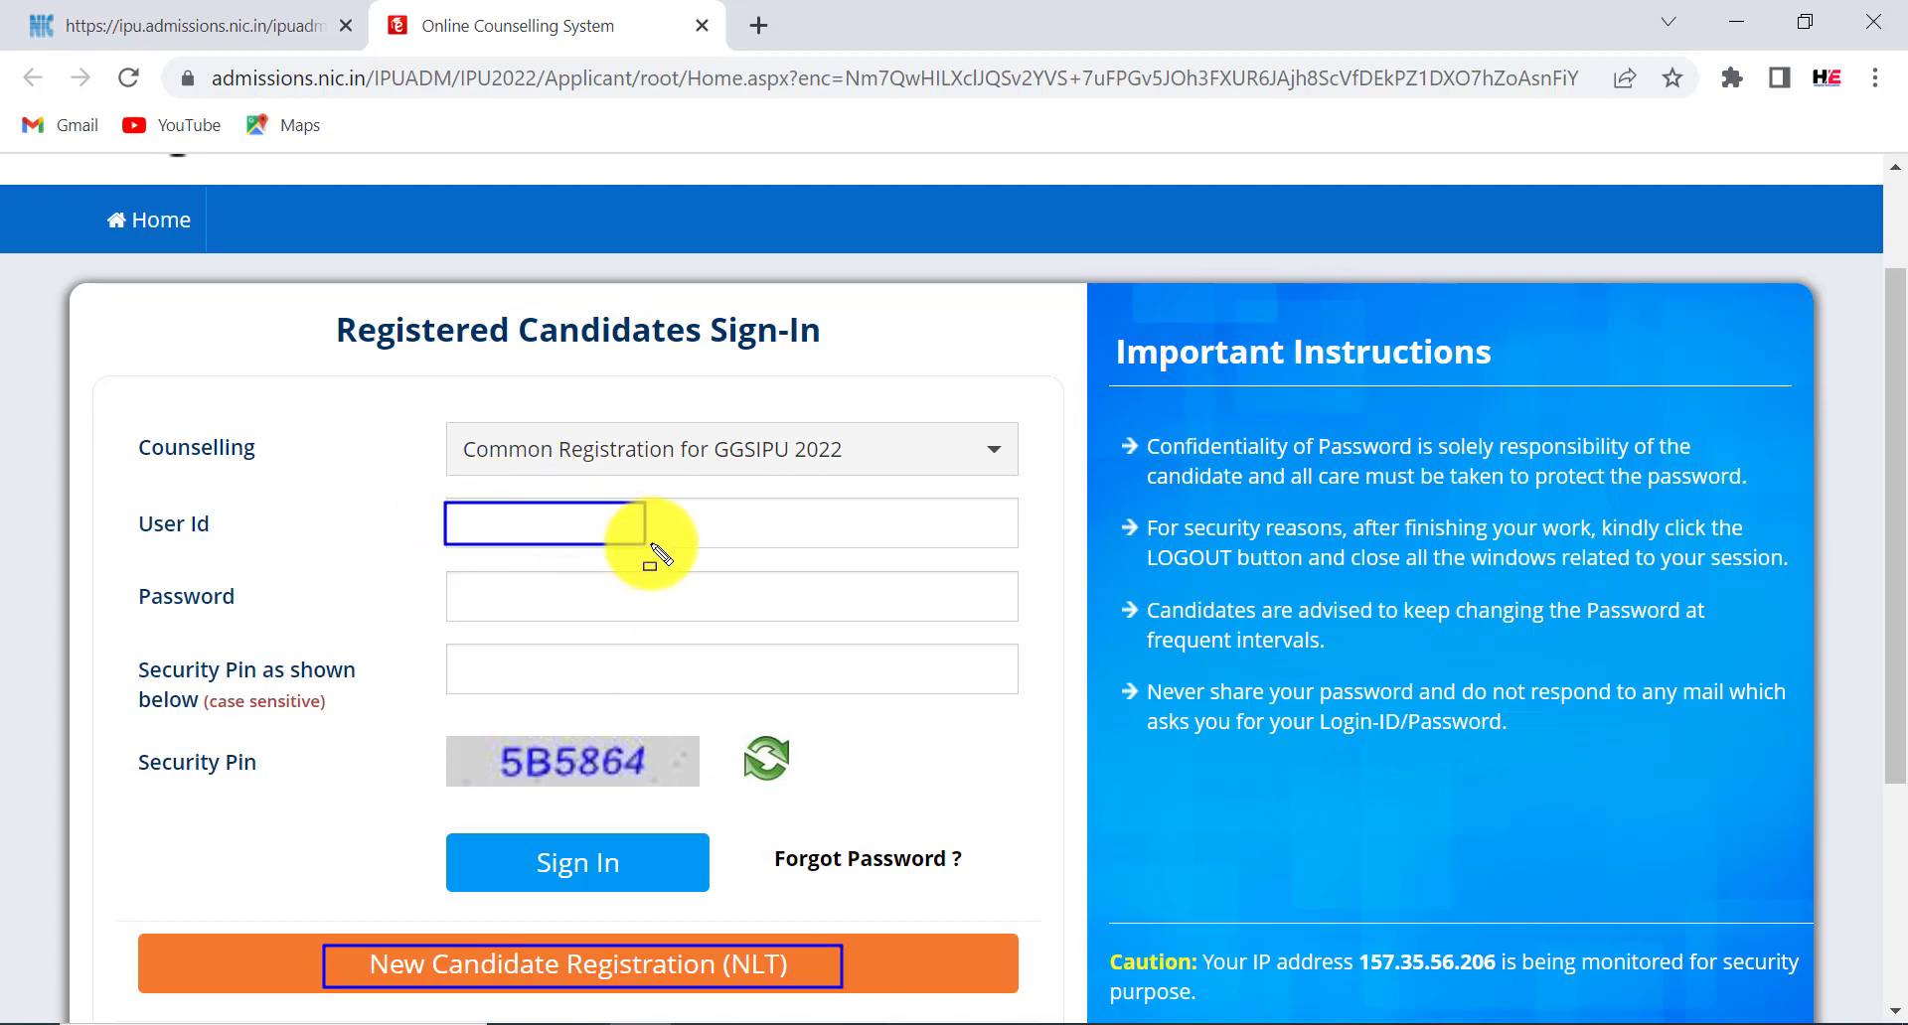
left_click_drag(447, 573, 648, 616)
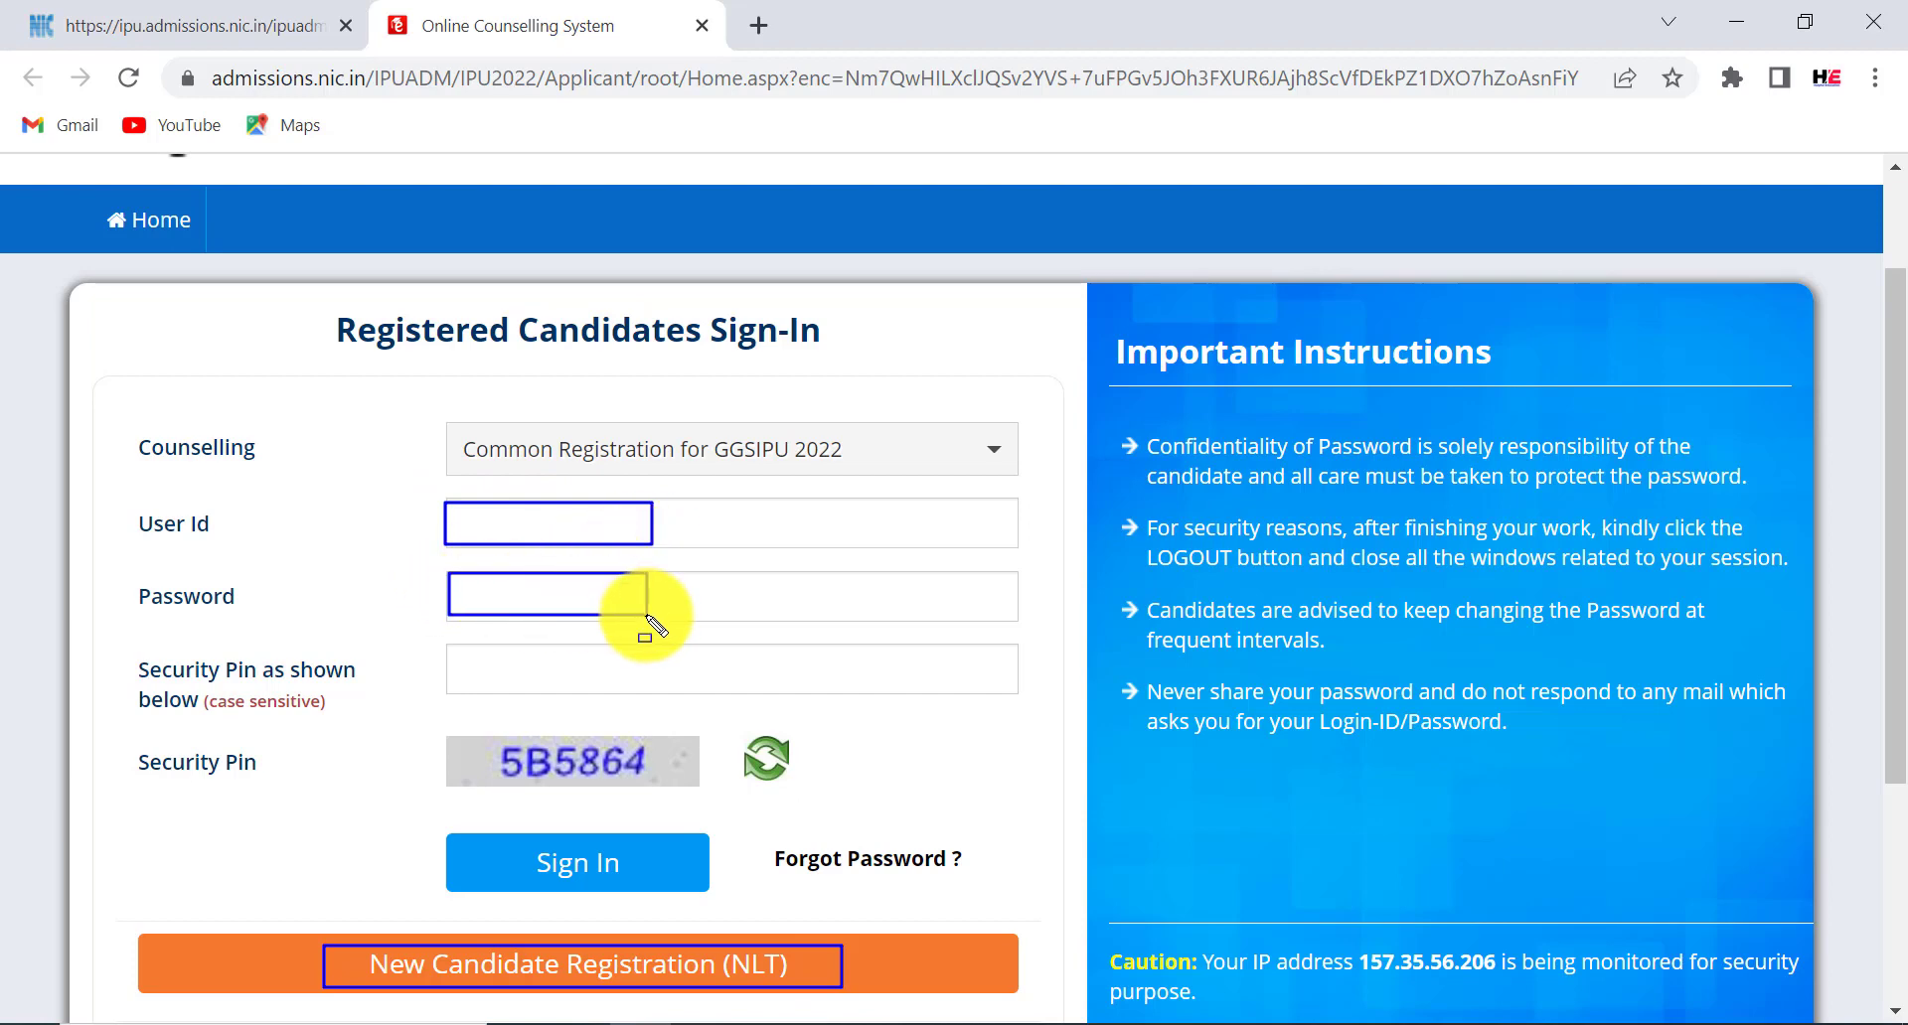
mouse_move(481, 736)
left_mouse_down()
mouse_move(610, 785)
mouse_move(681, 783)
left_mouse_up()
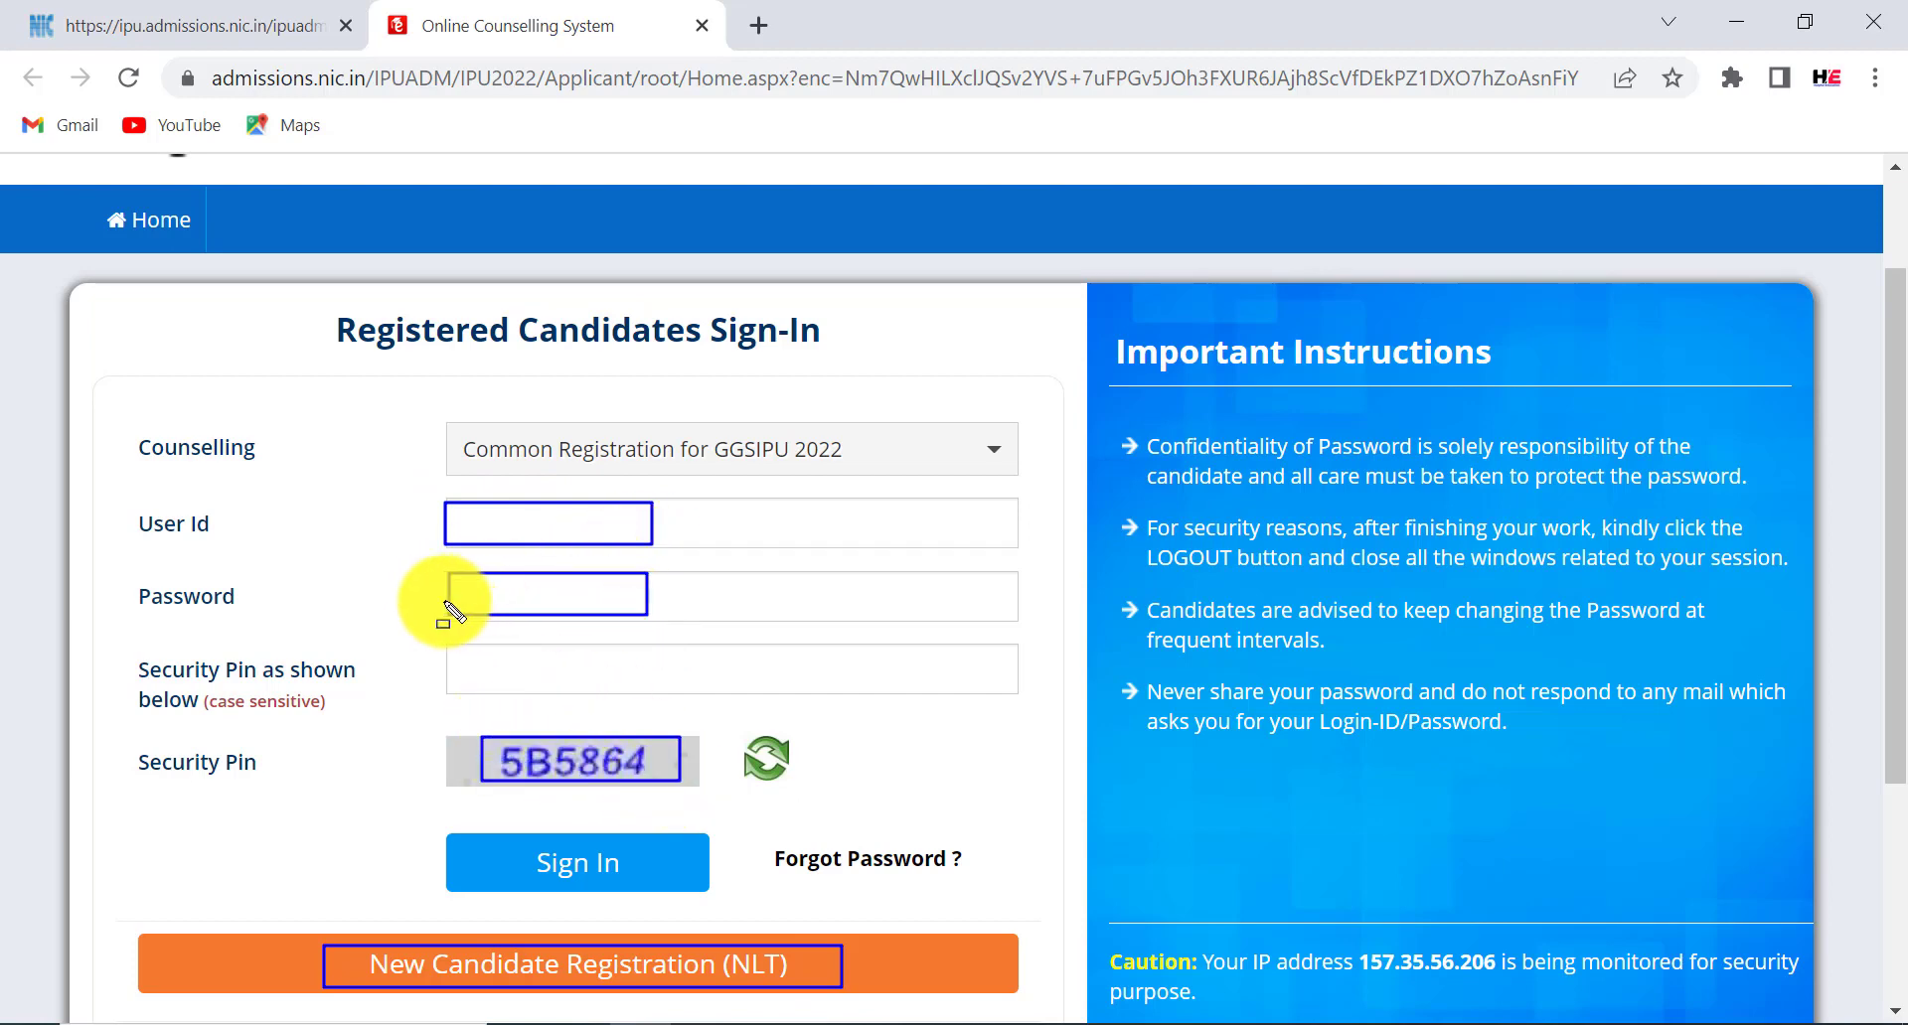
left_click_drag(444, 646, 656, 692)
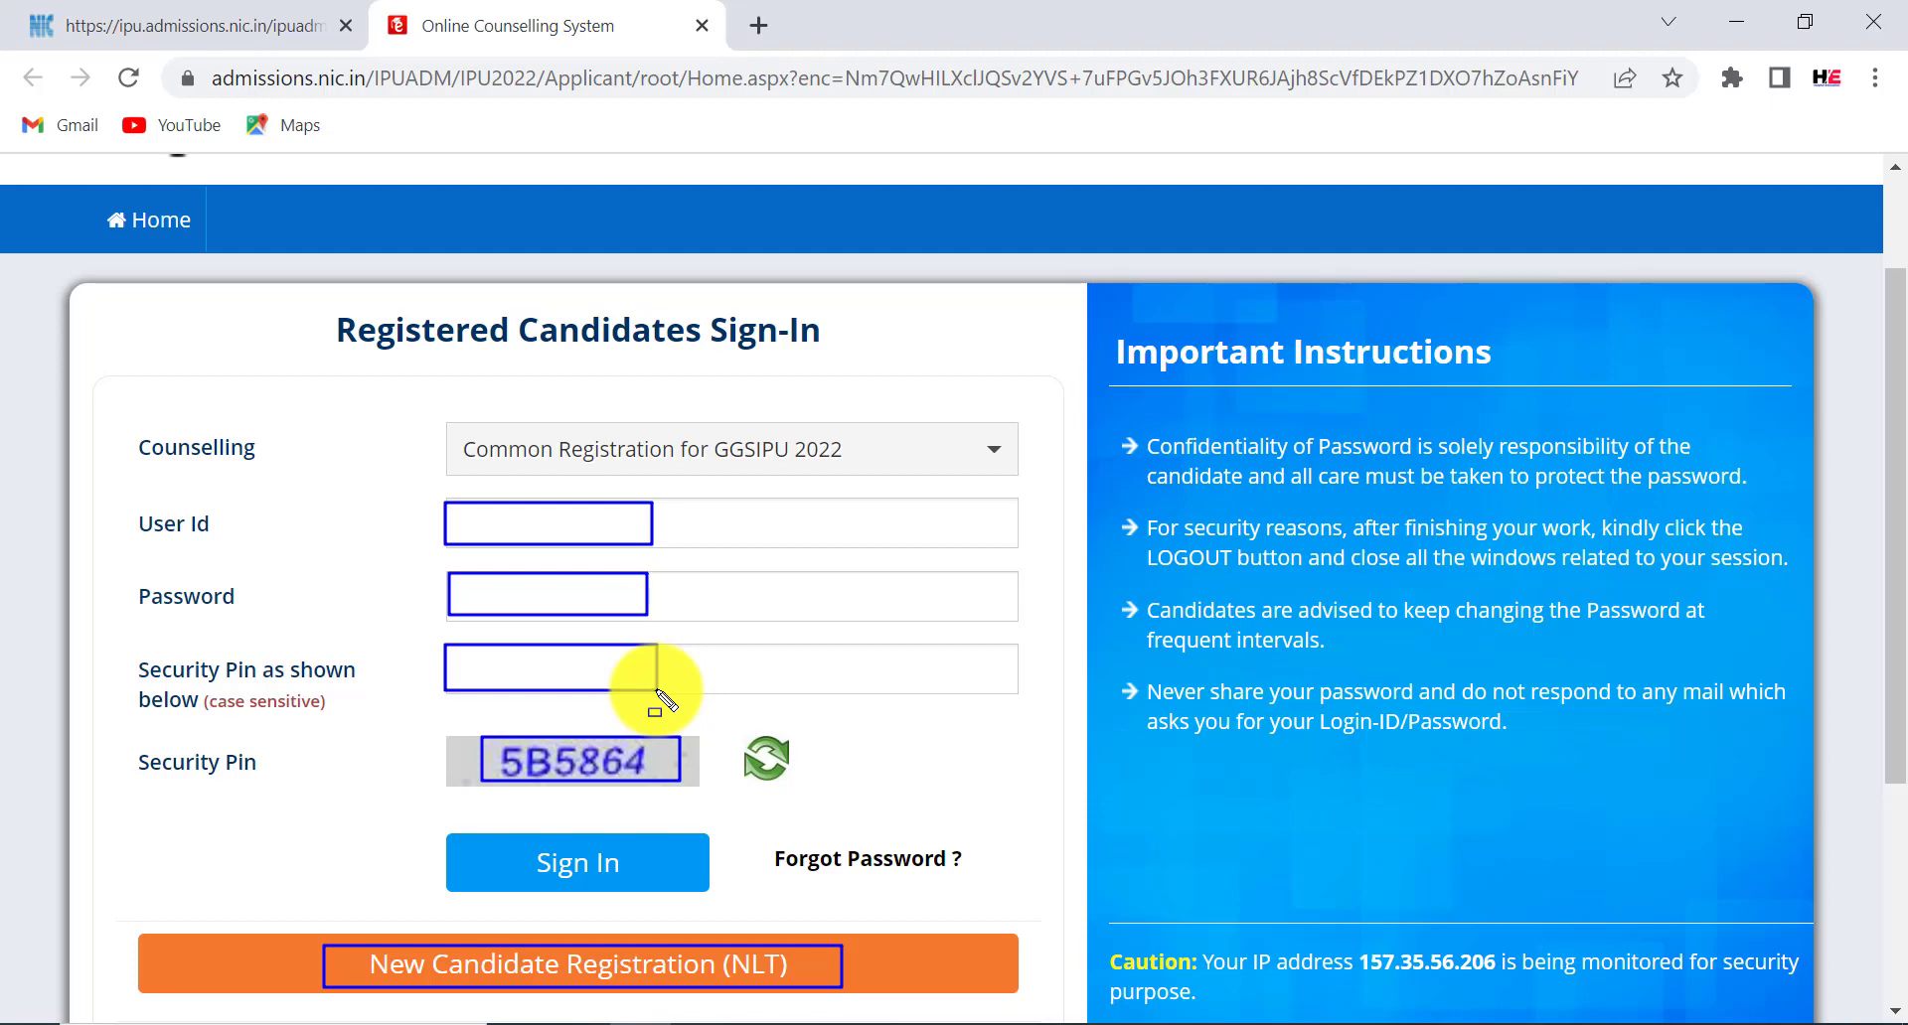
left_click_drag(499, 832, 678, 891)
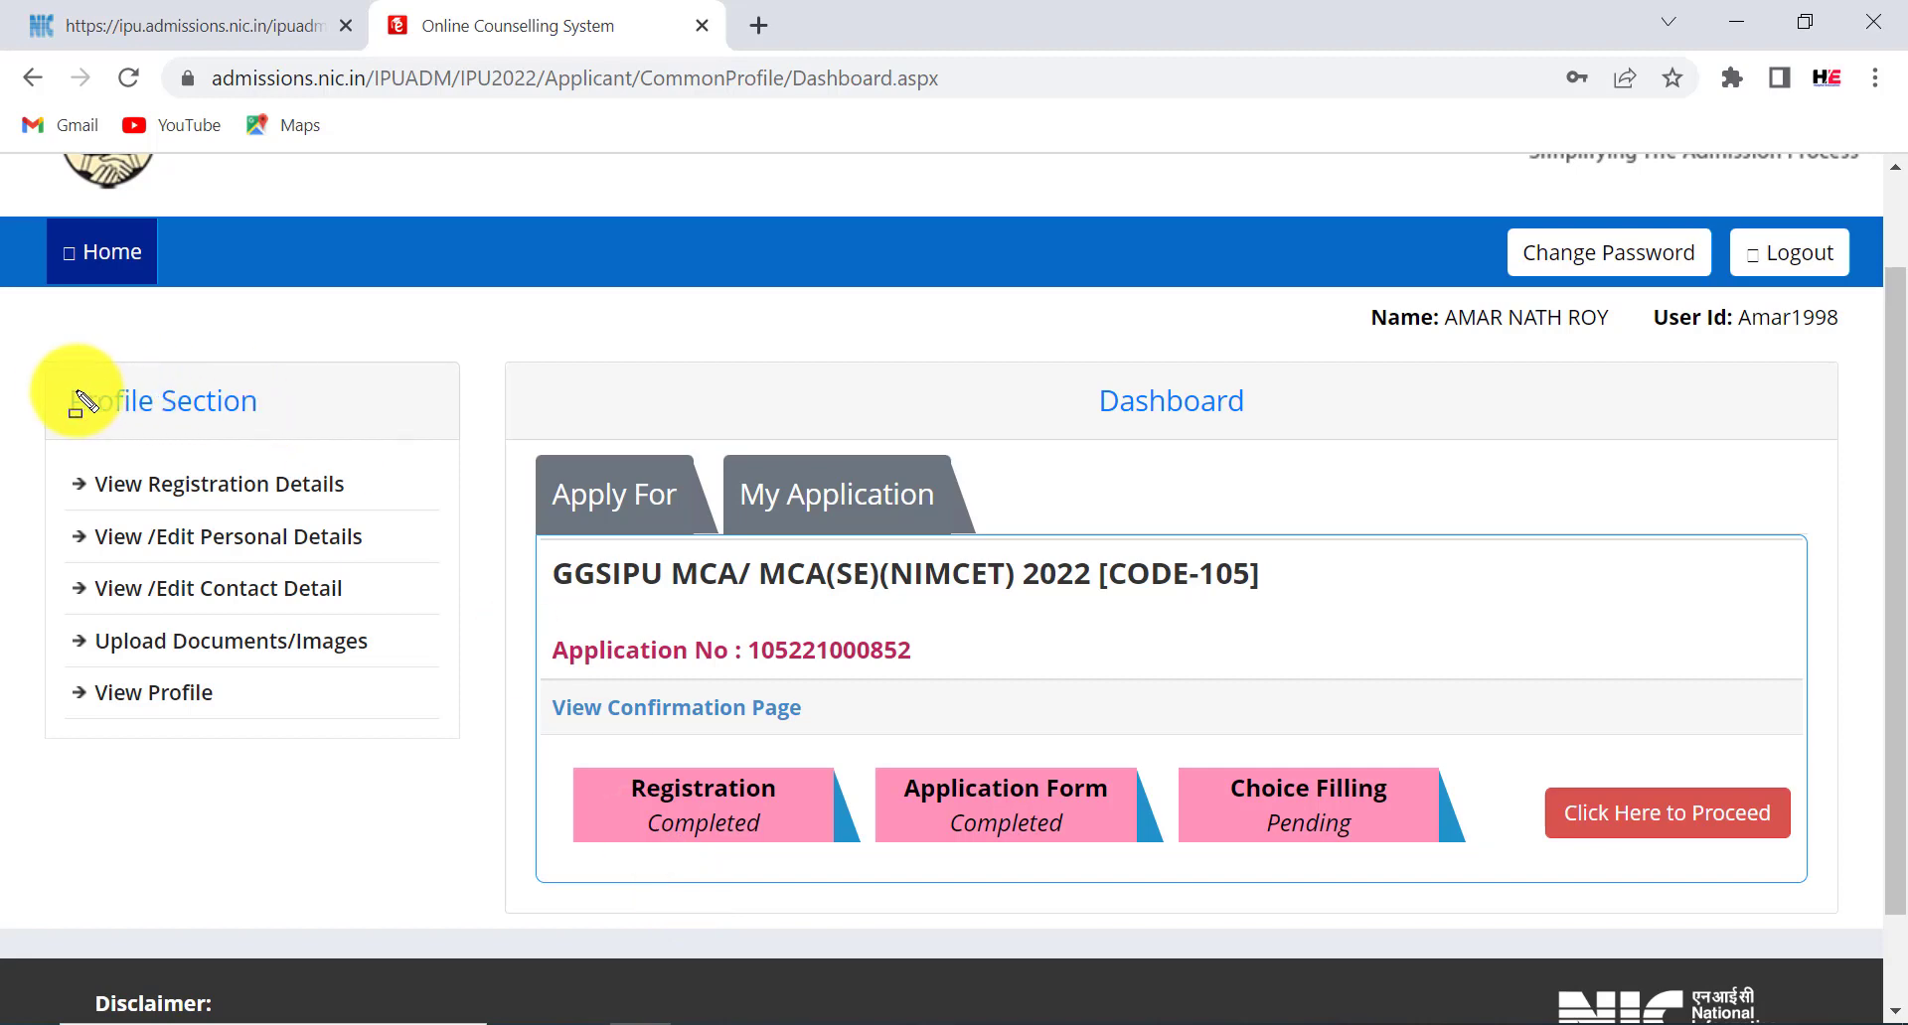
- Review the candidate dashboard and proceed with the pending choice filling of the GGSIPU MCA/MCA(SE)(NIMCET) 2022 application
mouse_move(17, 374)
left_mouse_down()
mouse_move(184, 423)
mouse_move(351, 443)
left_mouse_up()
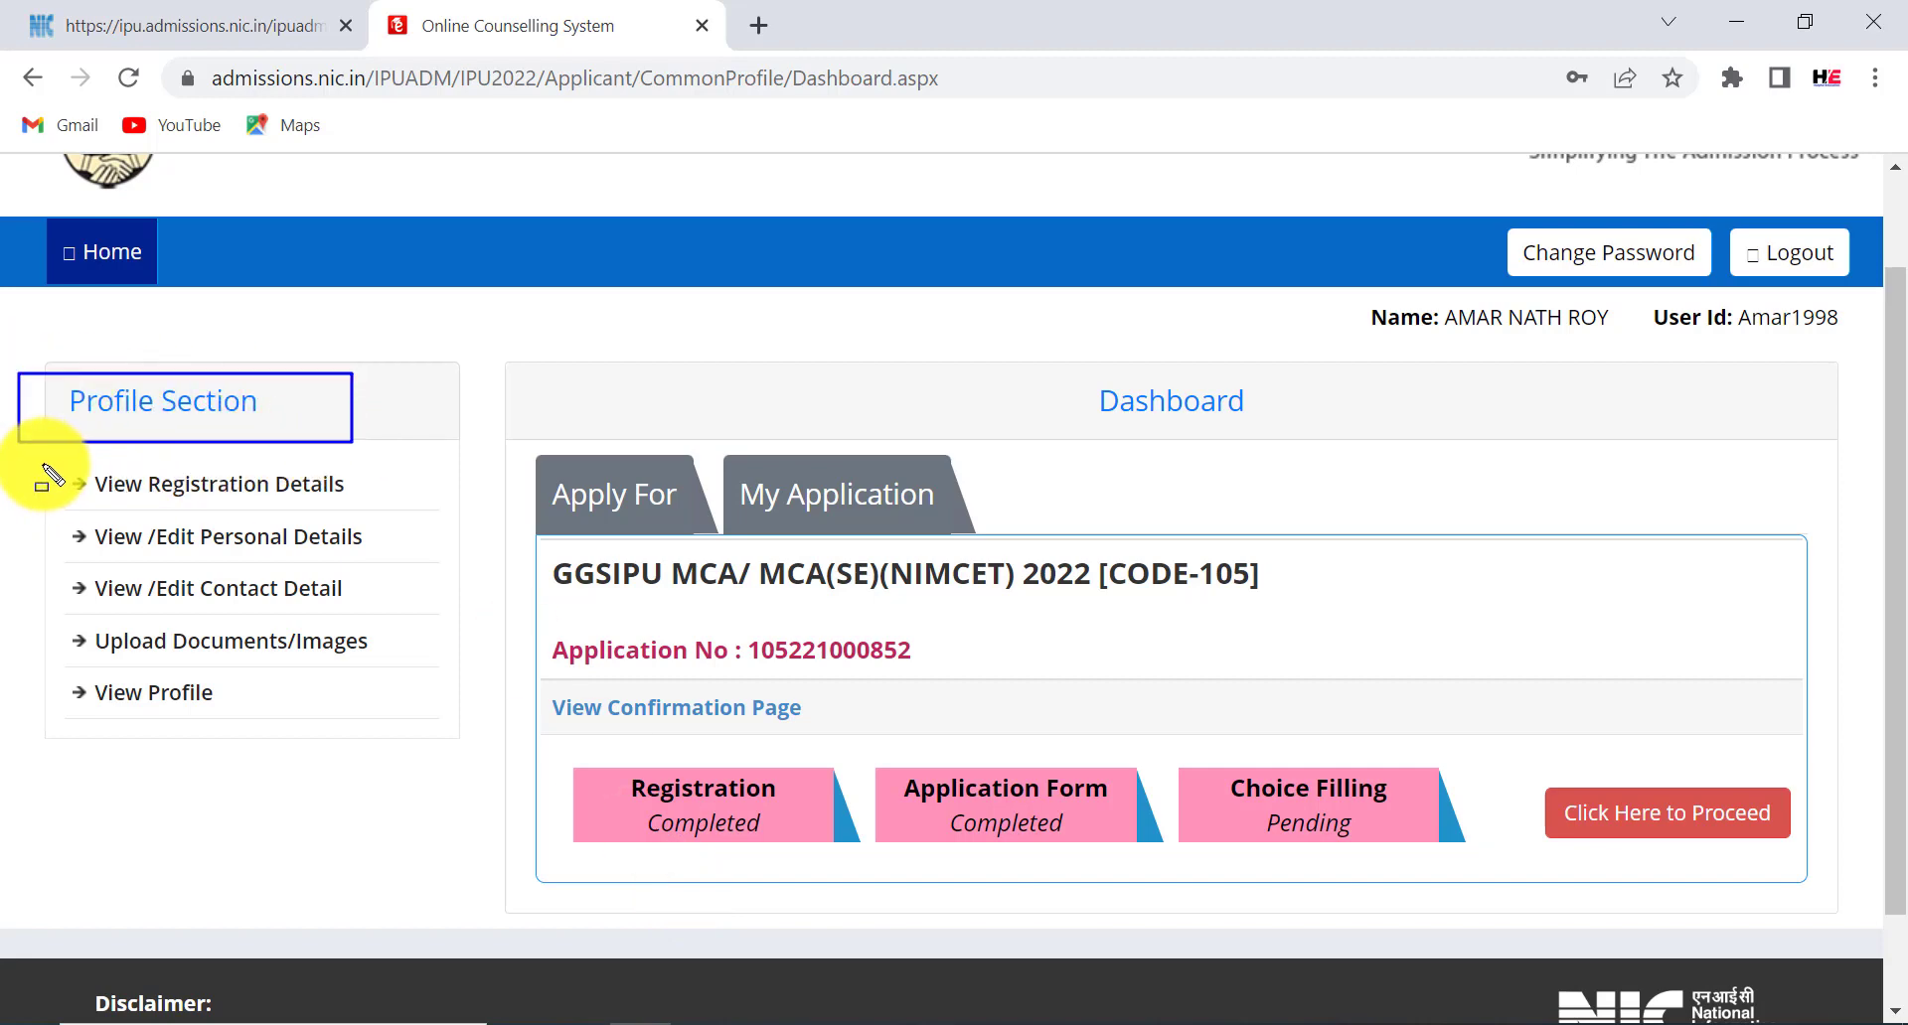
mouse_move(40, 464)
left_mouse_down()
mouse_move(247, 673)
mouse_move(386, 721)
mouse_move(419, 755)
left_mouse_up()
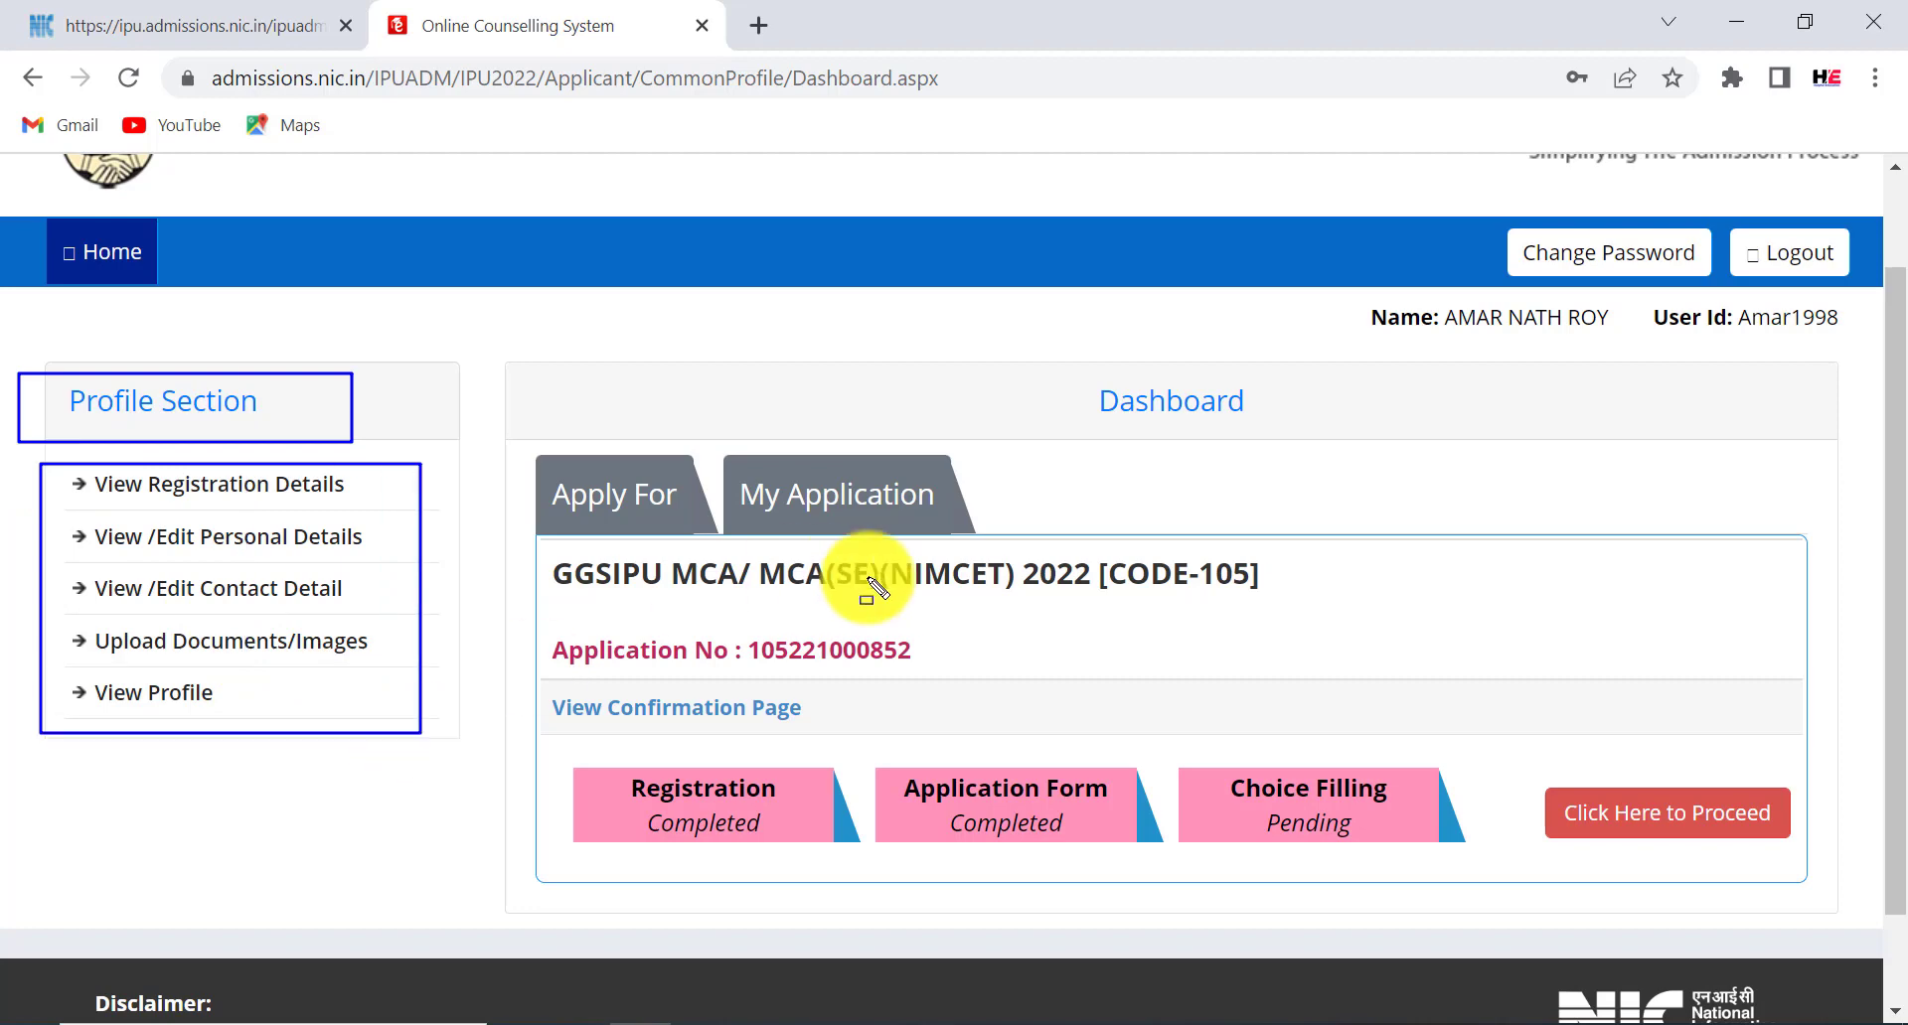
left_click_drag(501, 554, 716, 580)
left_click_drag(1111, 651, 1389, 678)
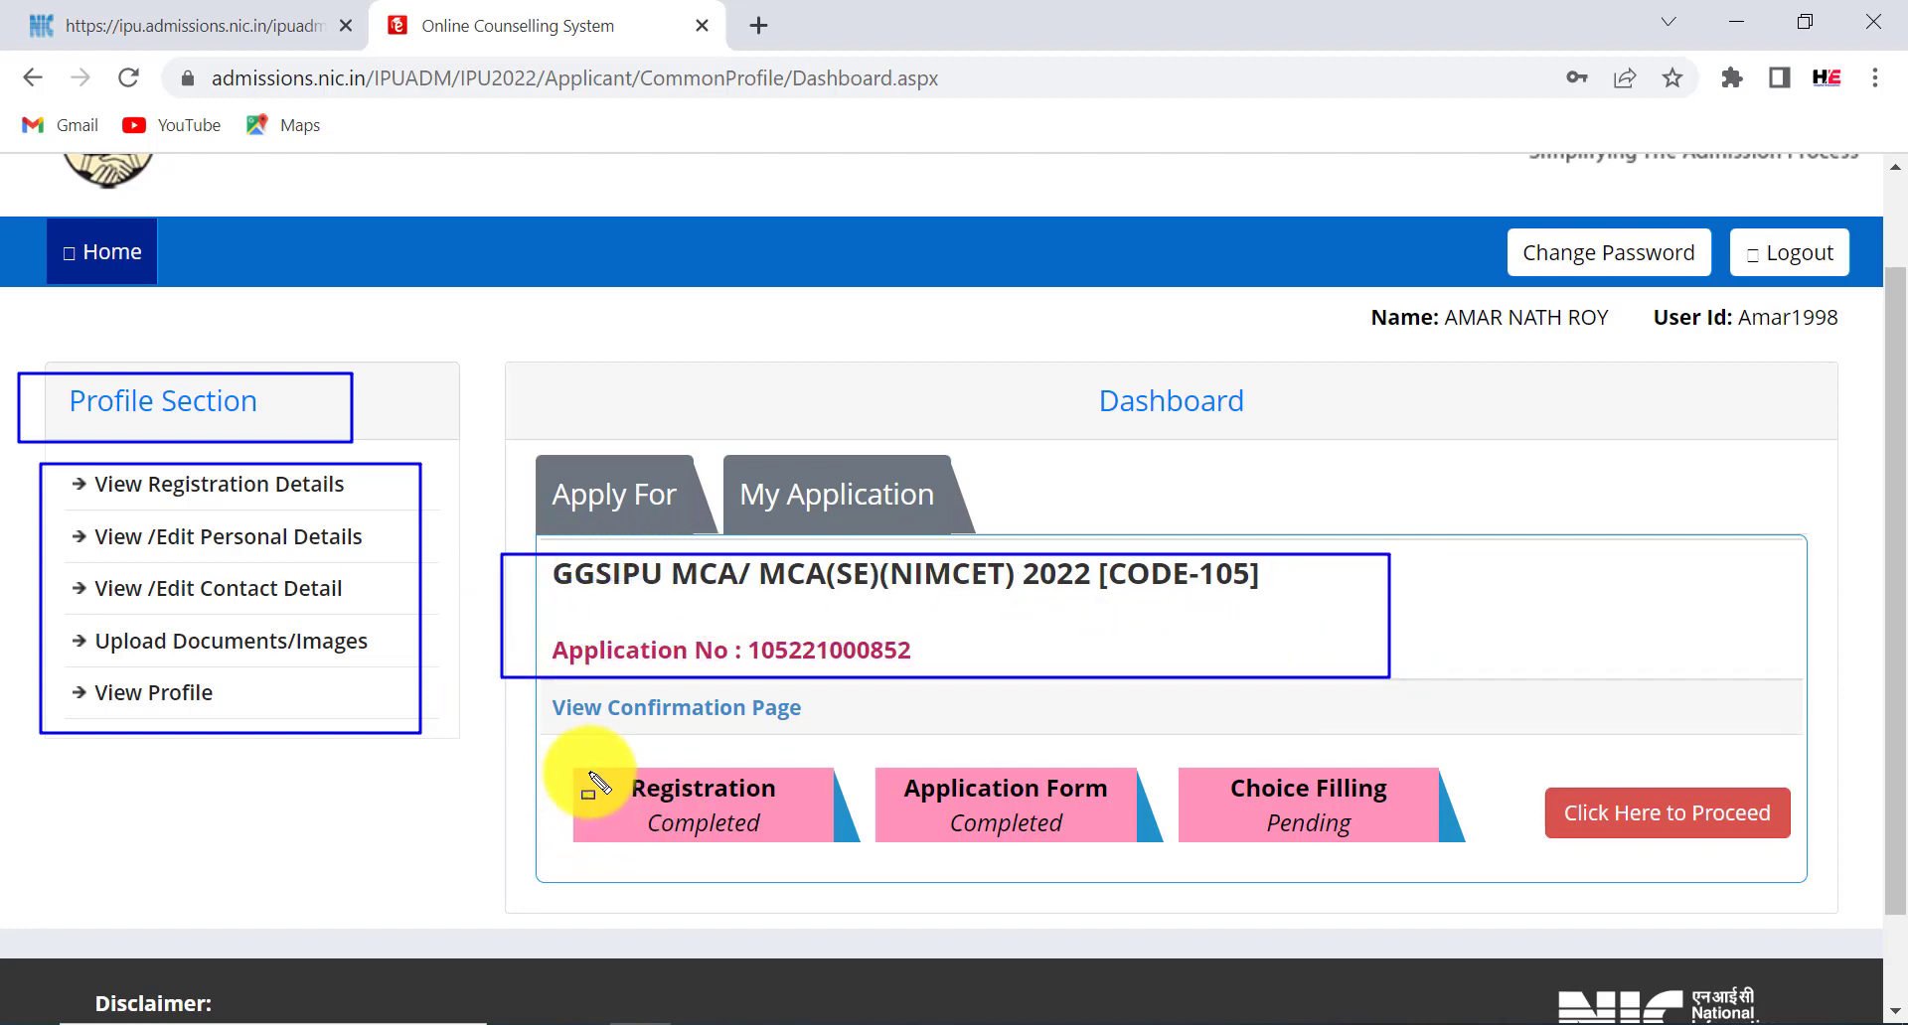
mouse_move(580, 767)
left_mouse_down()
mouse_move(731, 841)
mouse_move(802, 845)
left_mouse_up()
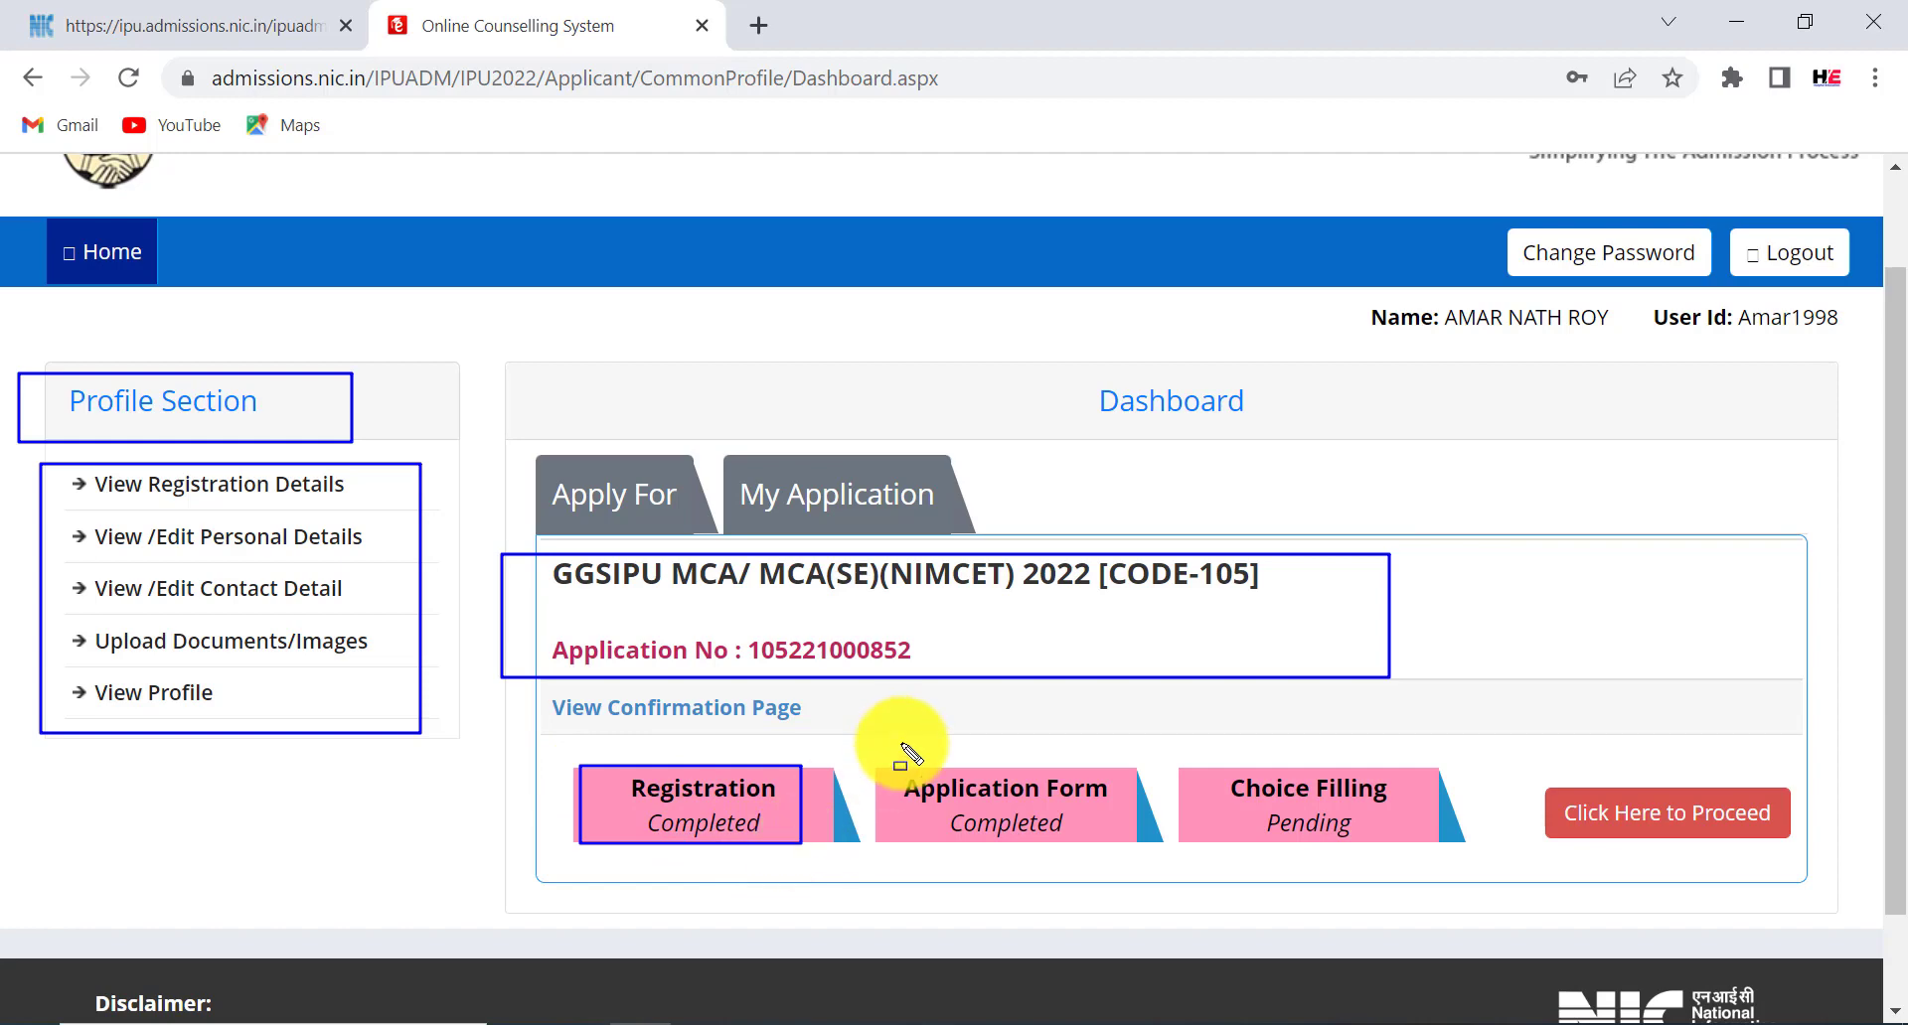
left_click_drag(872, 761, 1133, 858)
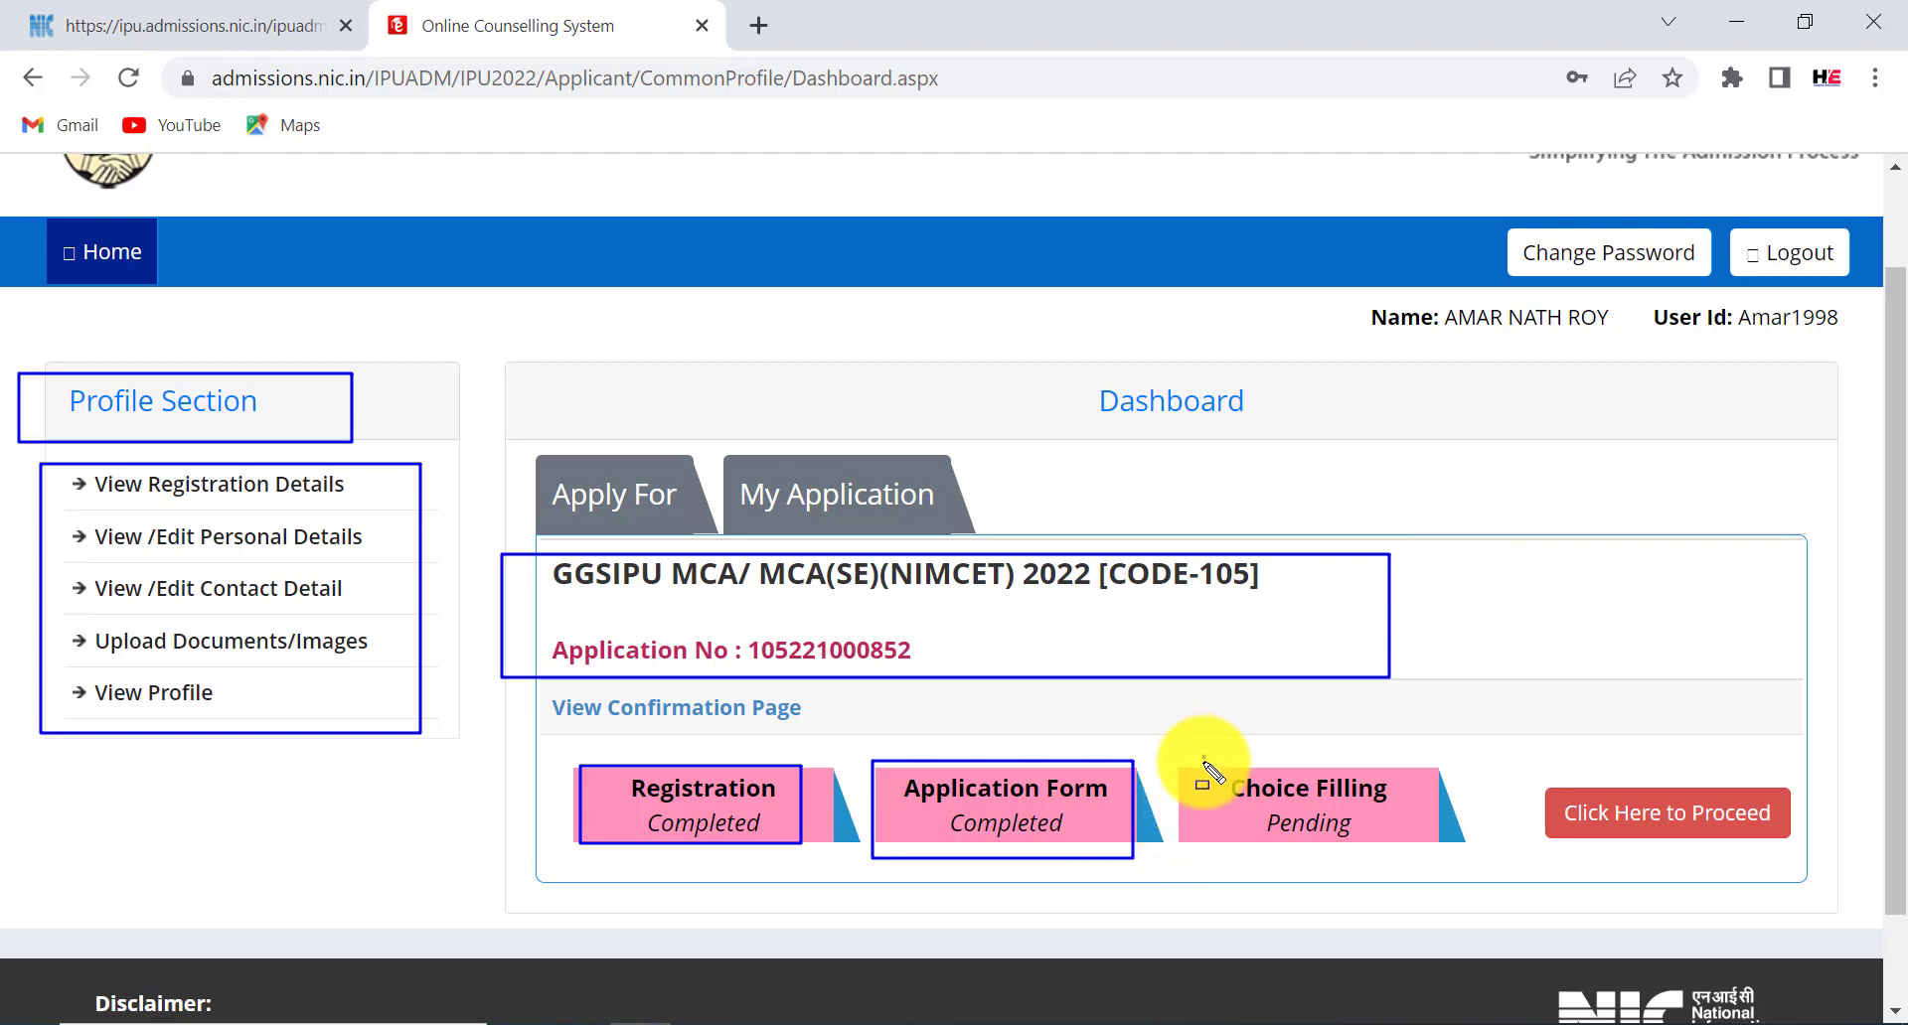
left_click_drag(1202, 755, 1451, 841)
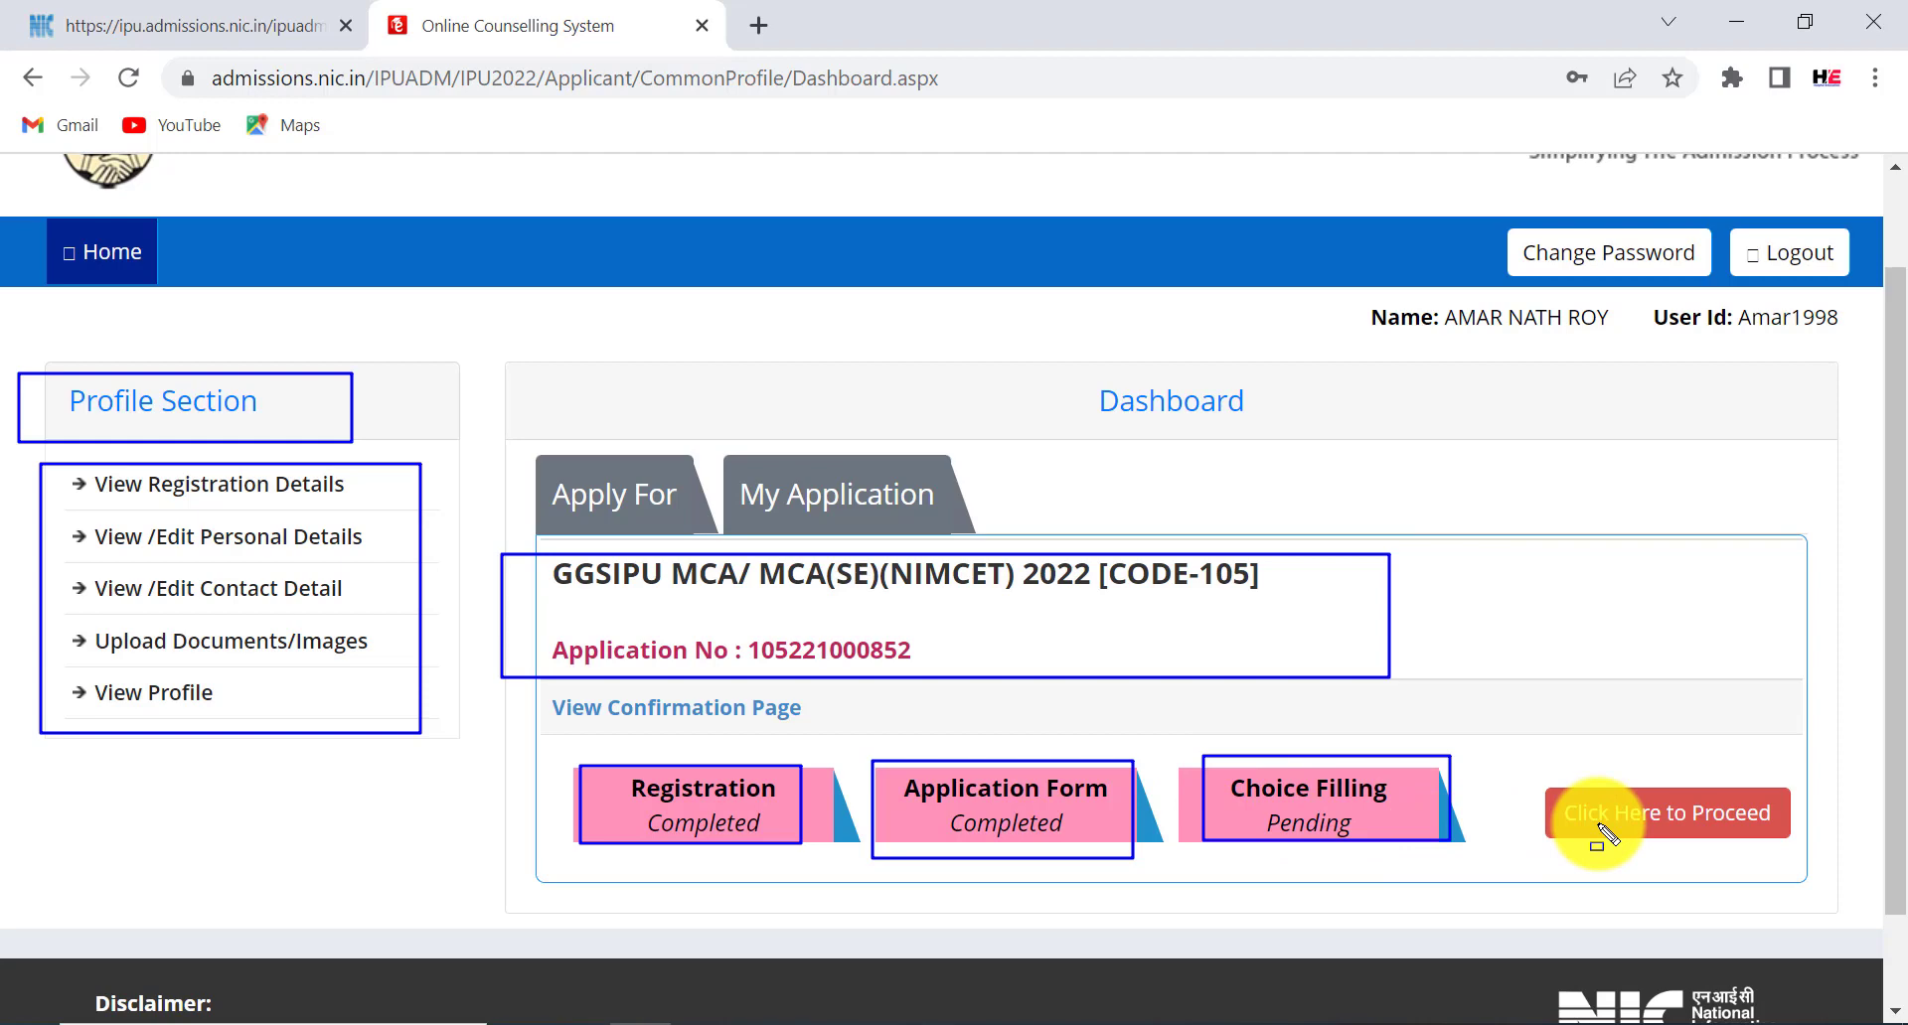
left_click_drag(1512, 784, 1860, 848)
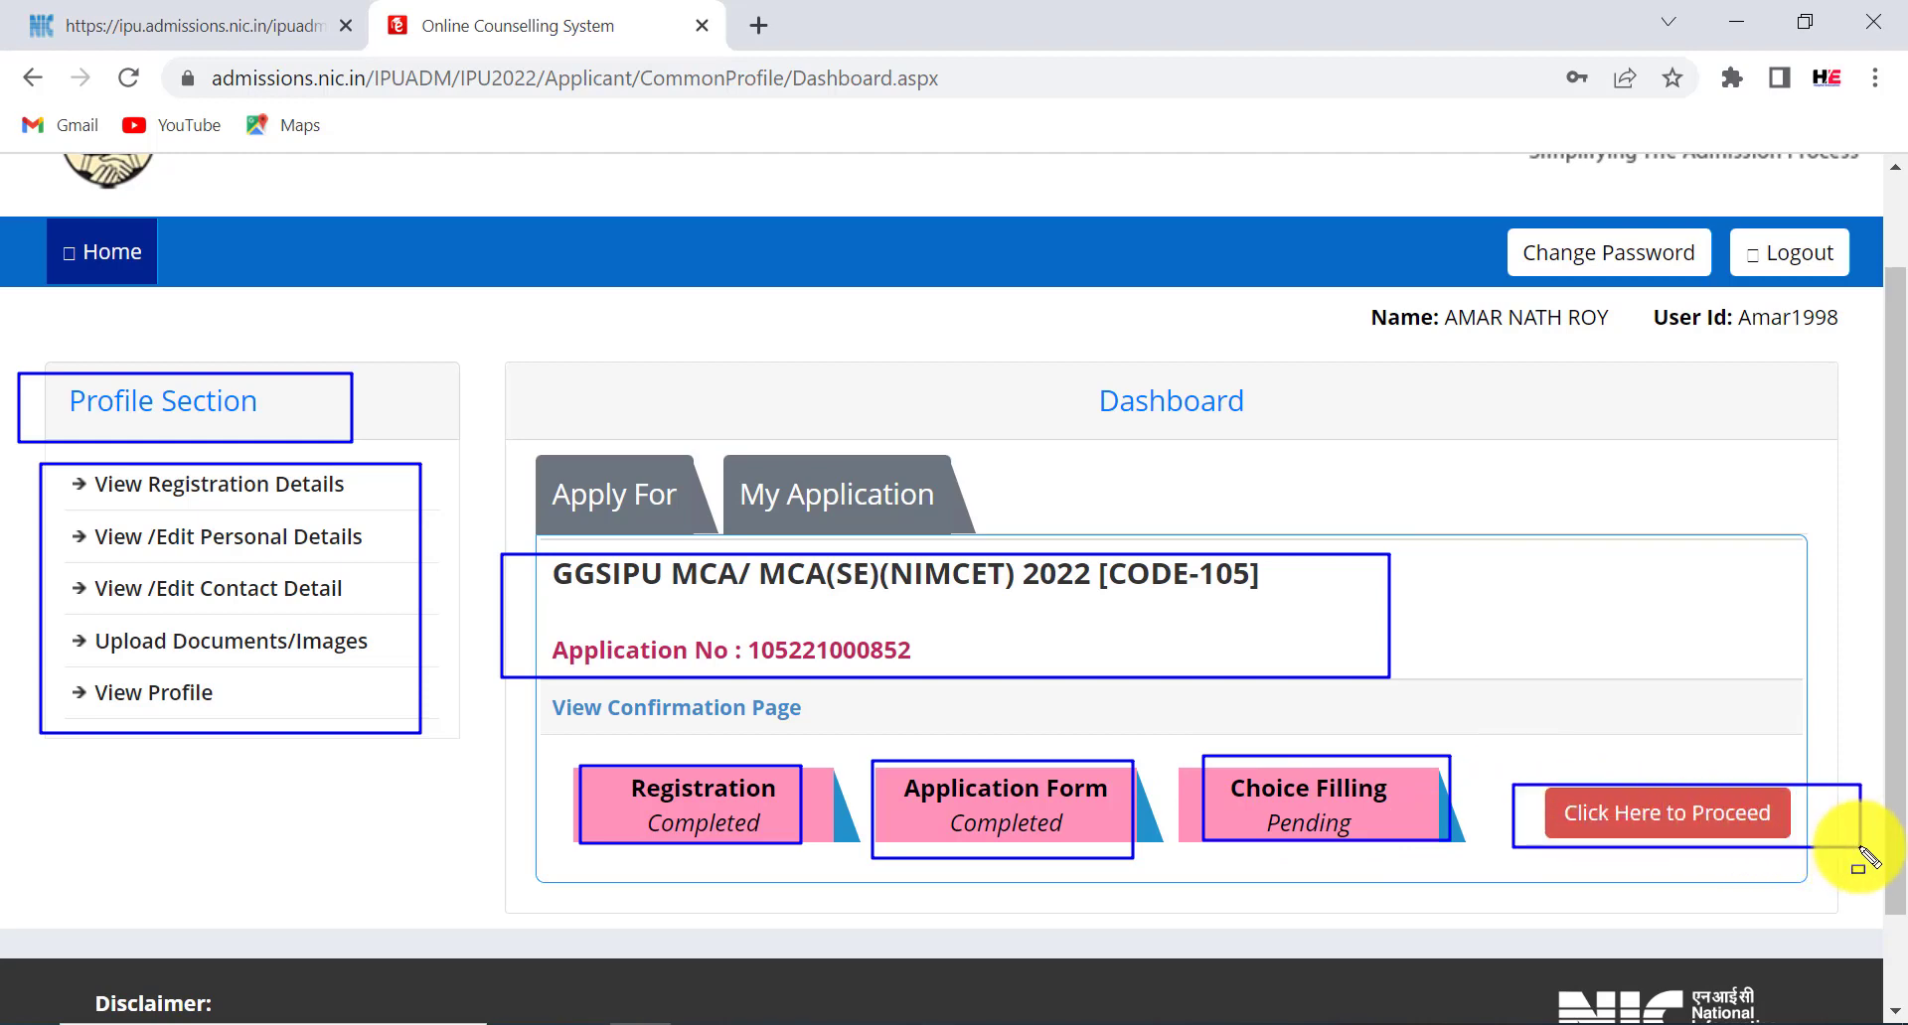
key("Escape")
left_click(1737, 821)
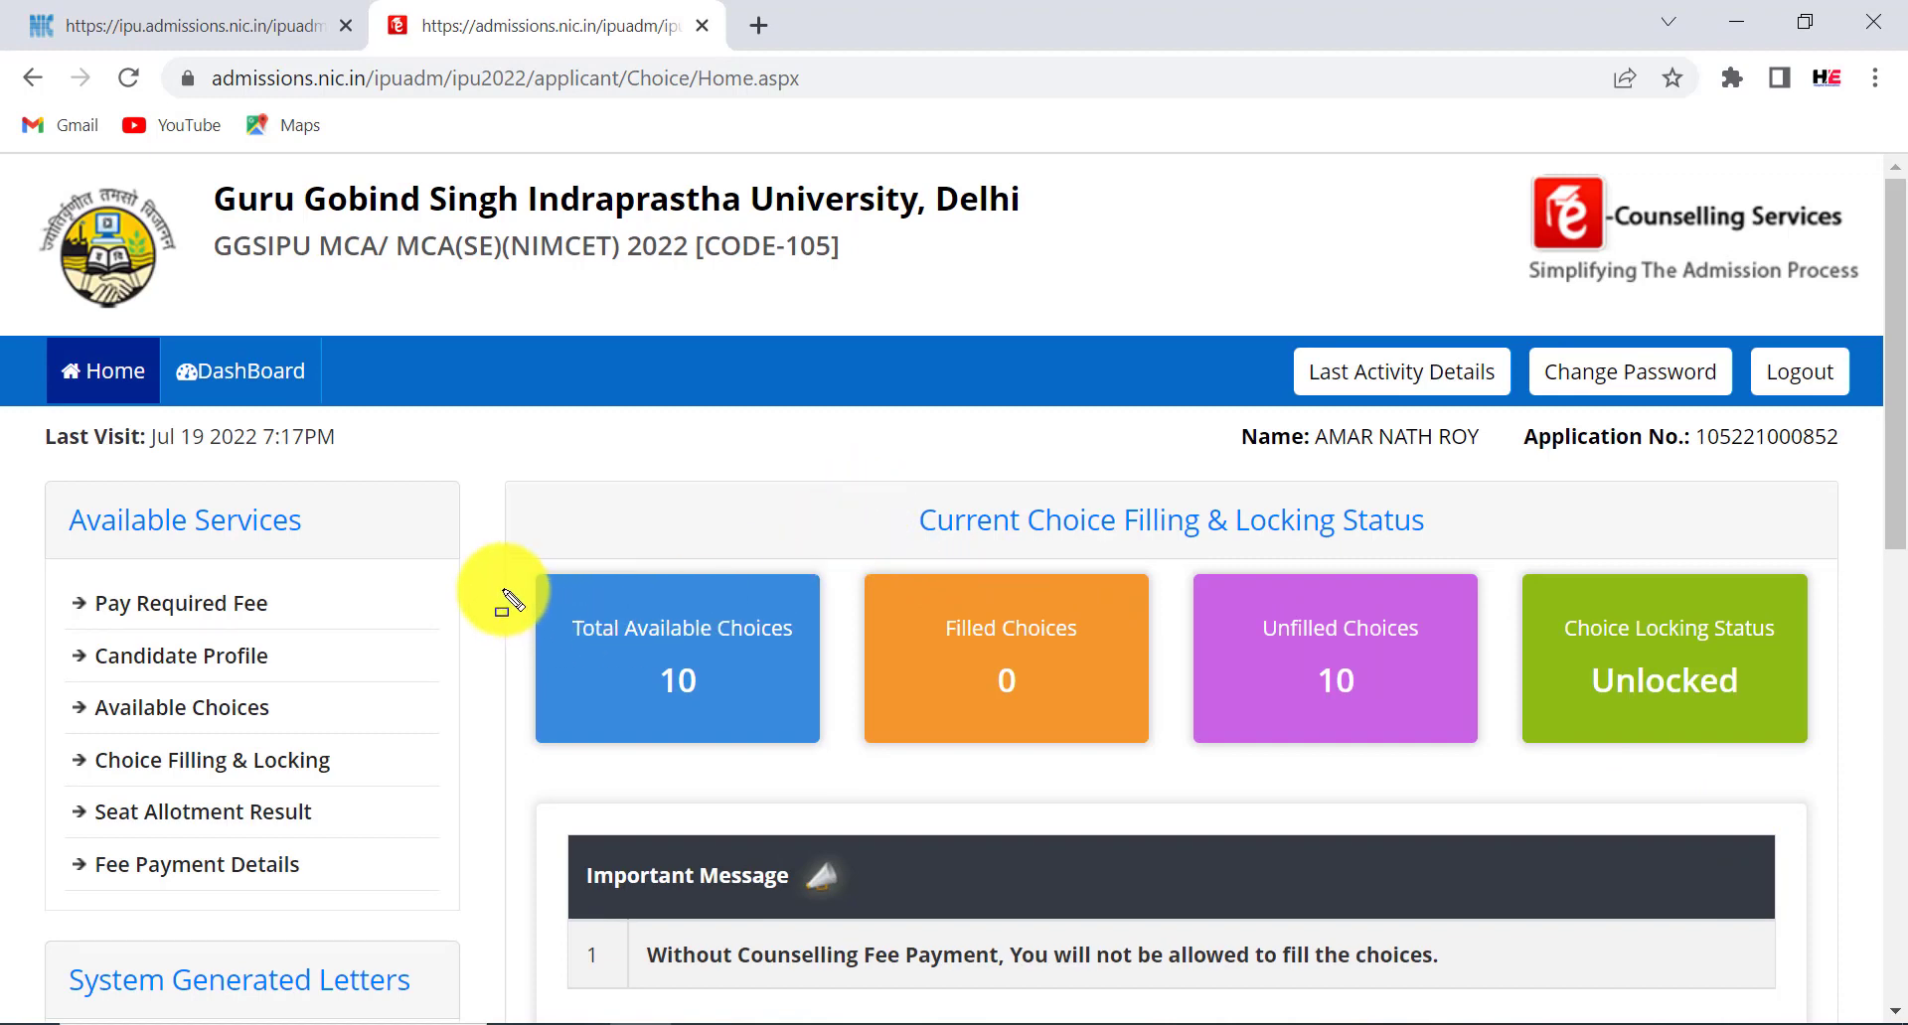
- Examine the current choice filling and locking status, including the total available, filled and unfilled choices
mouse_move(504, 586)
left_mouse_down()
mouse_move(1321, 716)
mouse_move(1867, 772)
left_mouse_up()
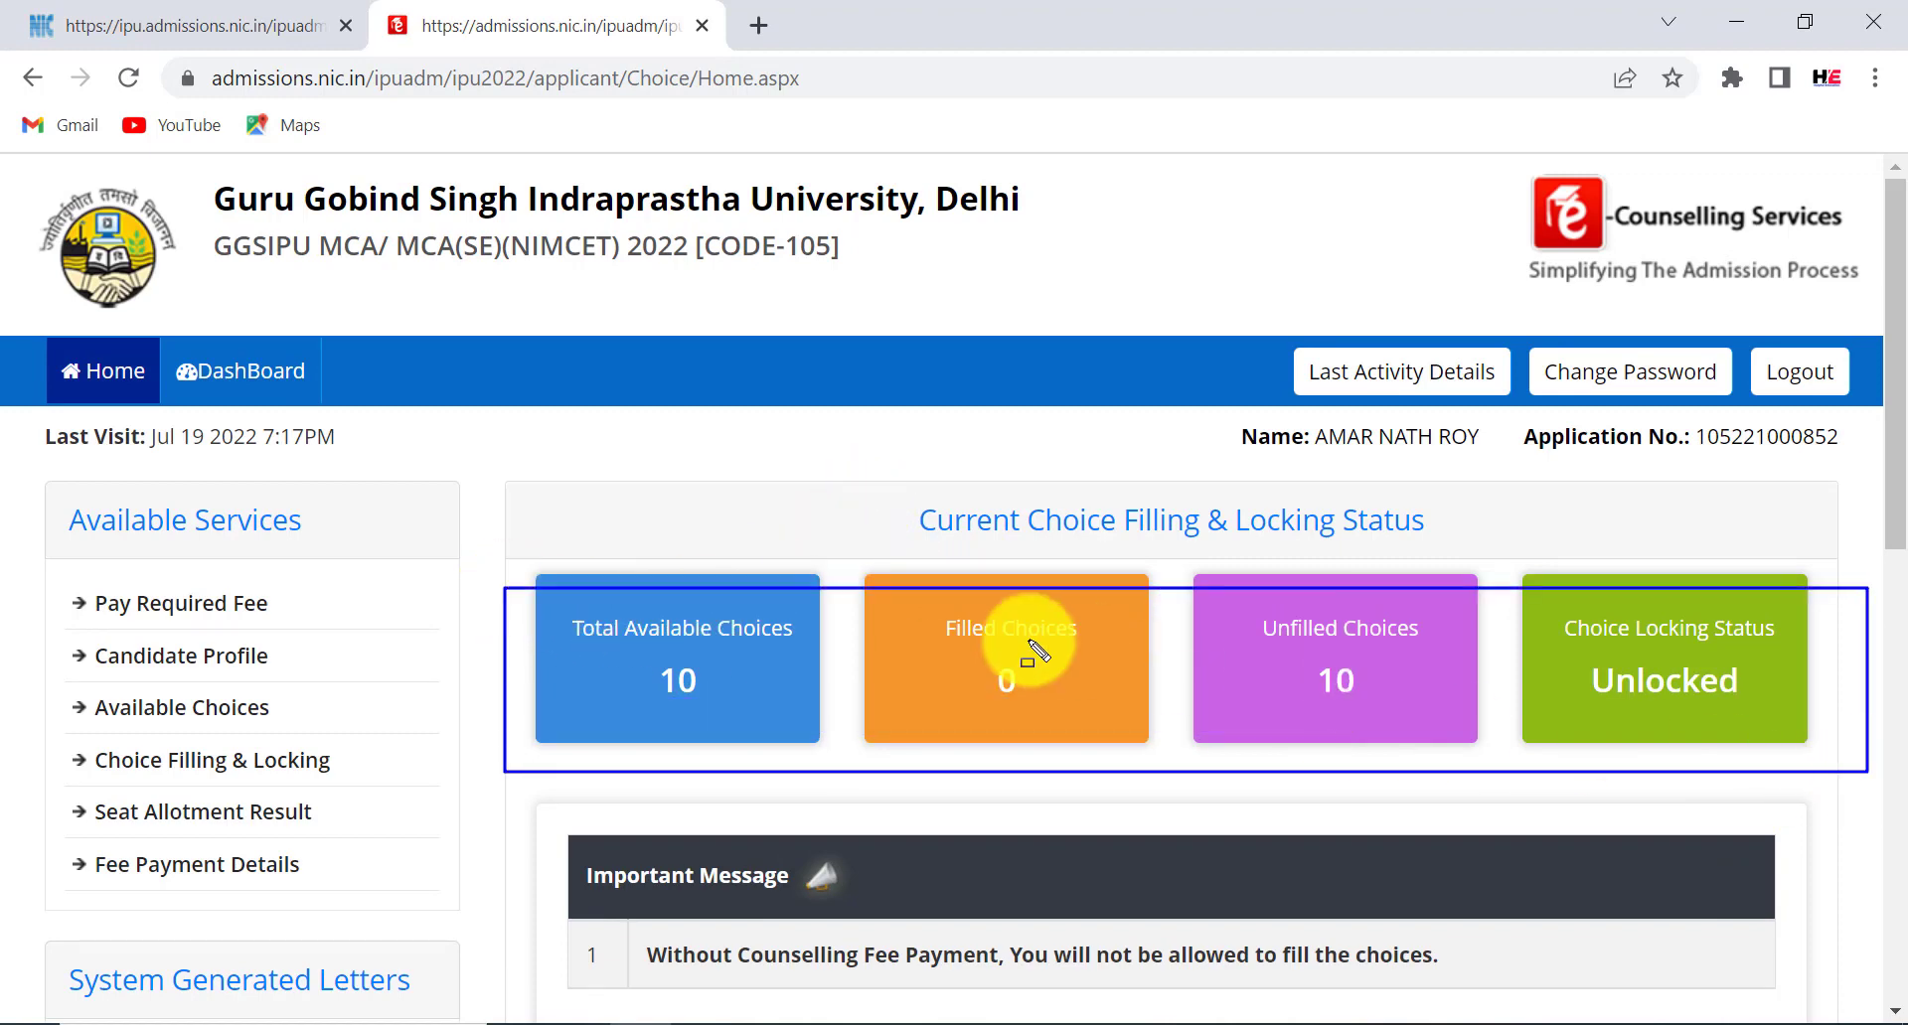
left_click_drag(532, 601, 843, 726)
mouse_move(900, 589)
left_mouse_down()
mouse_move(994, 671)
mouse_move(1101, 723)
left_mouse_up()
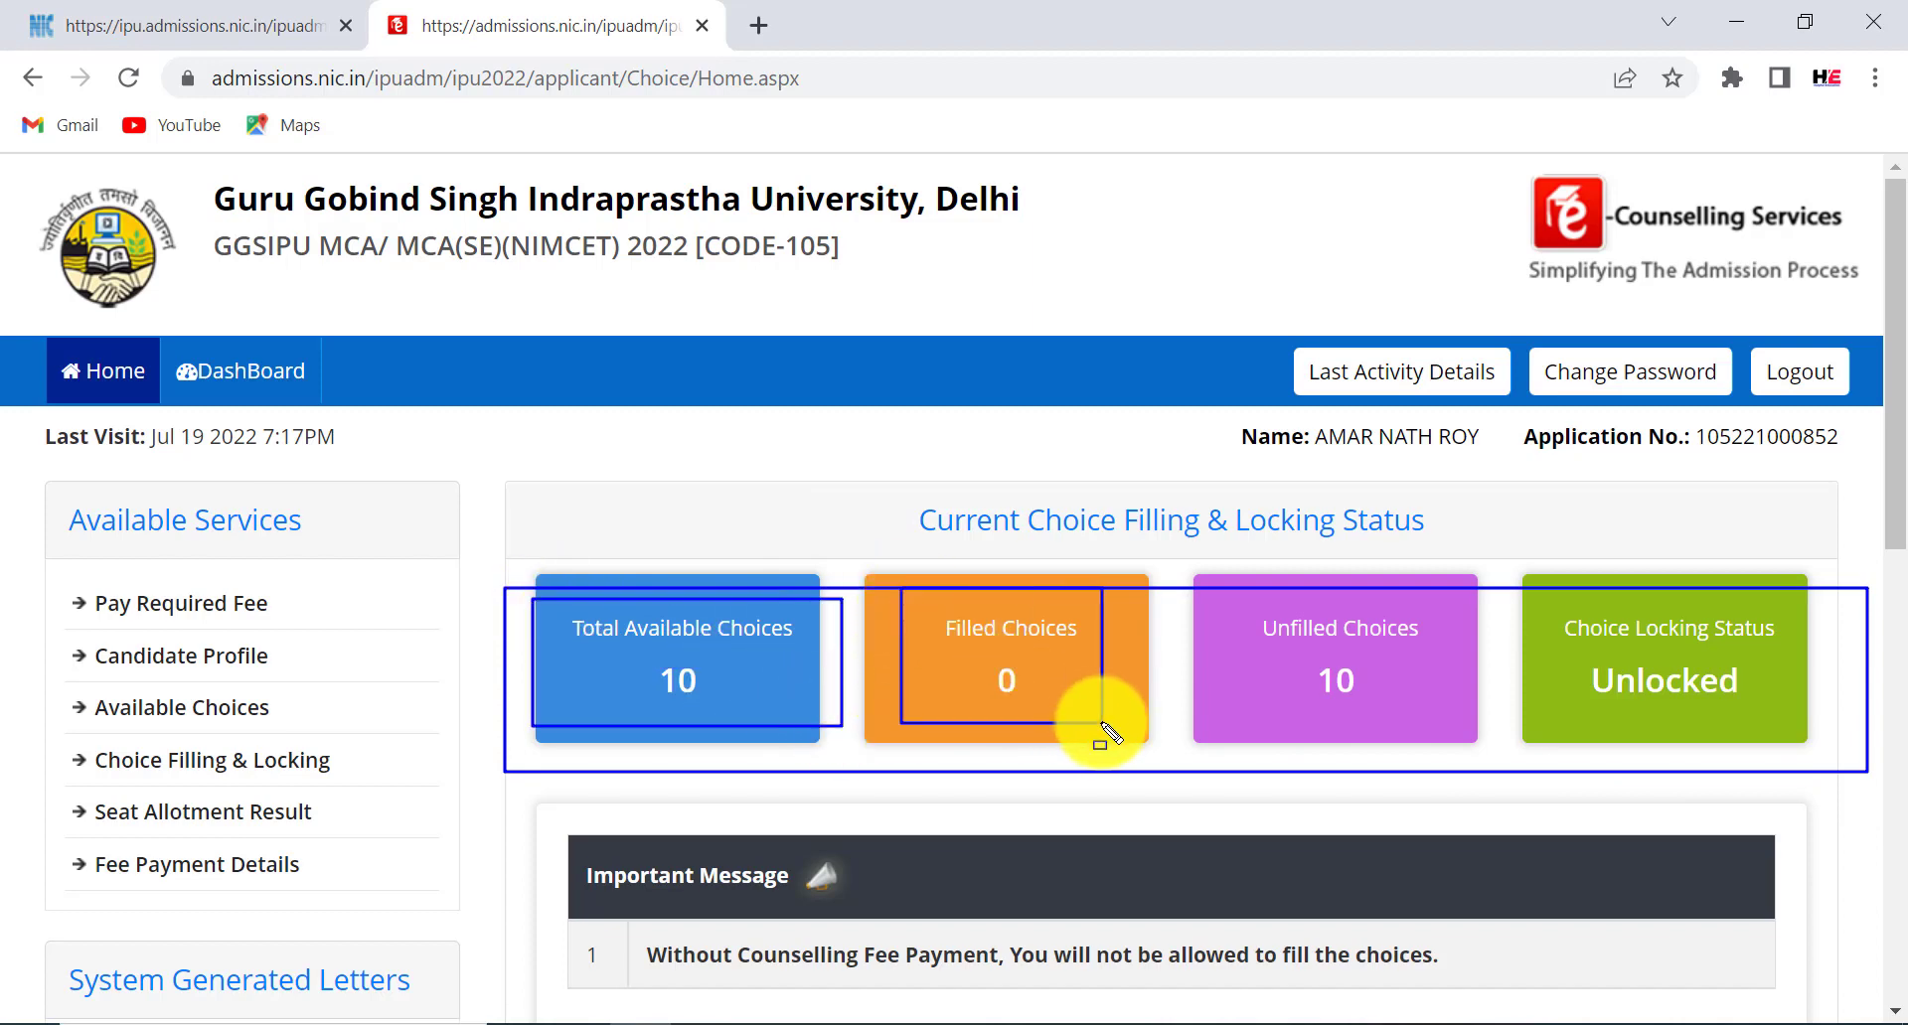
left_click_drag(1220, 602, 1470, 731)
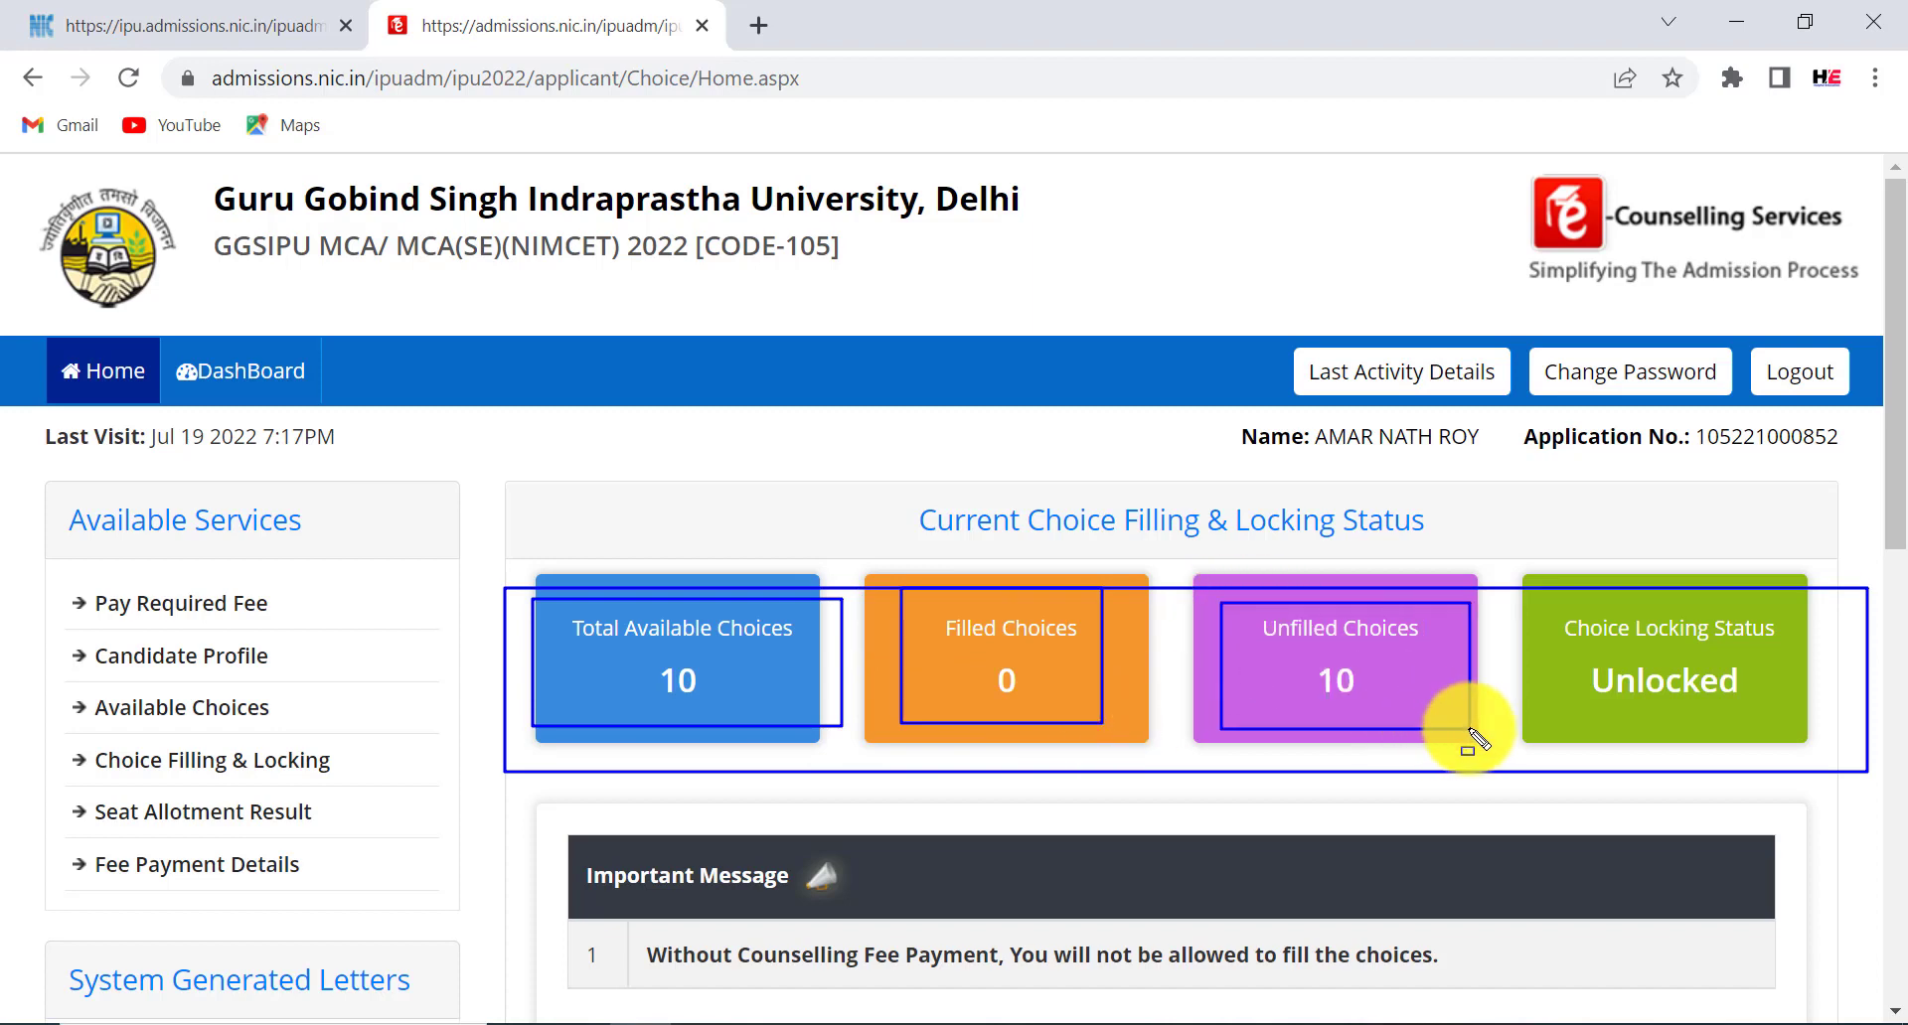
key("Escape")
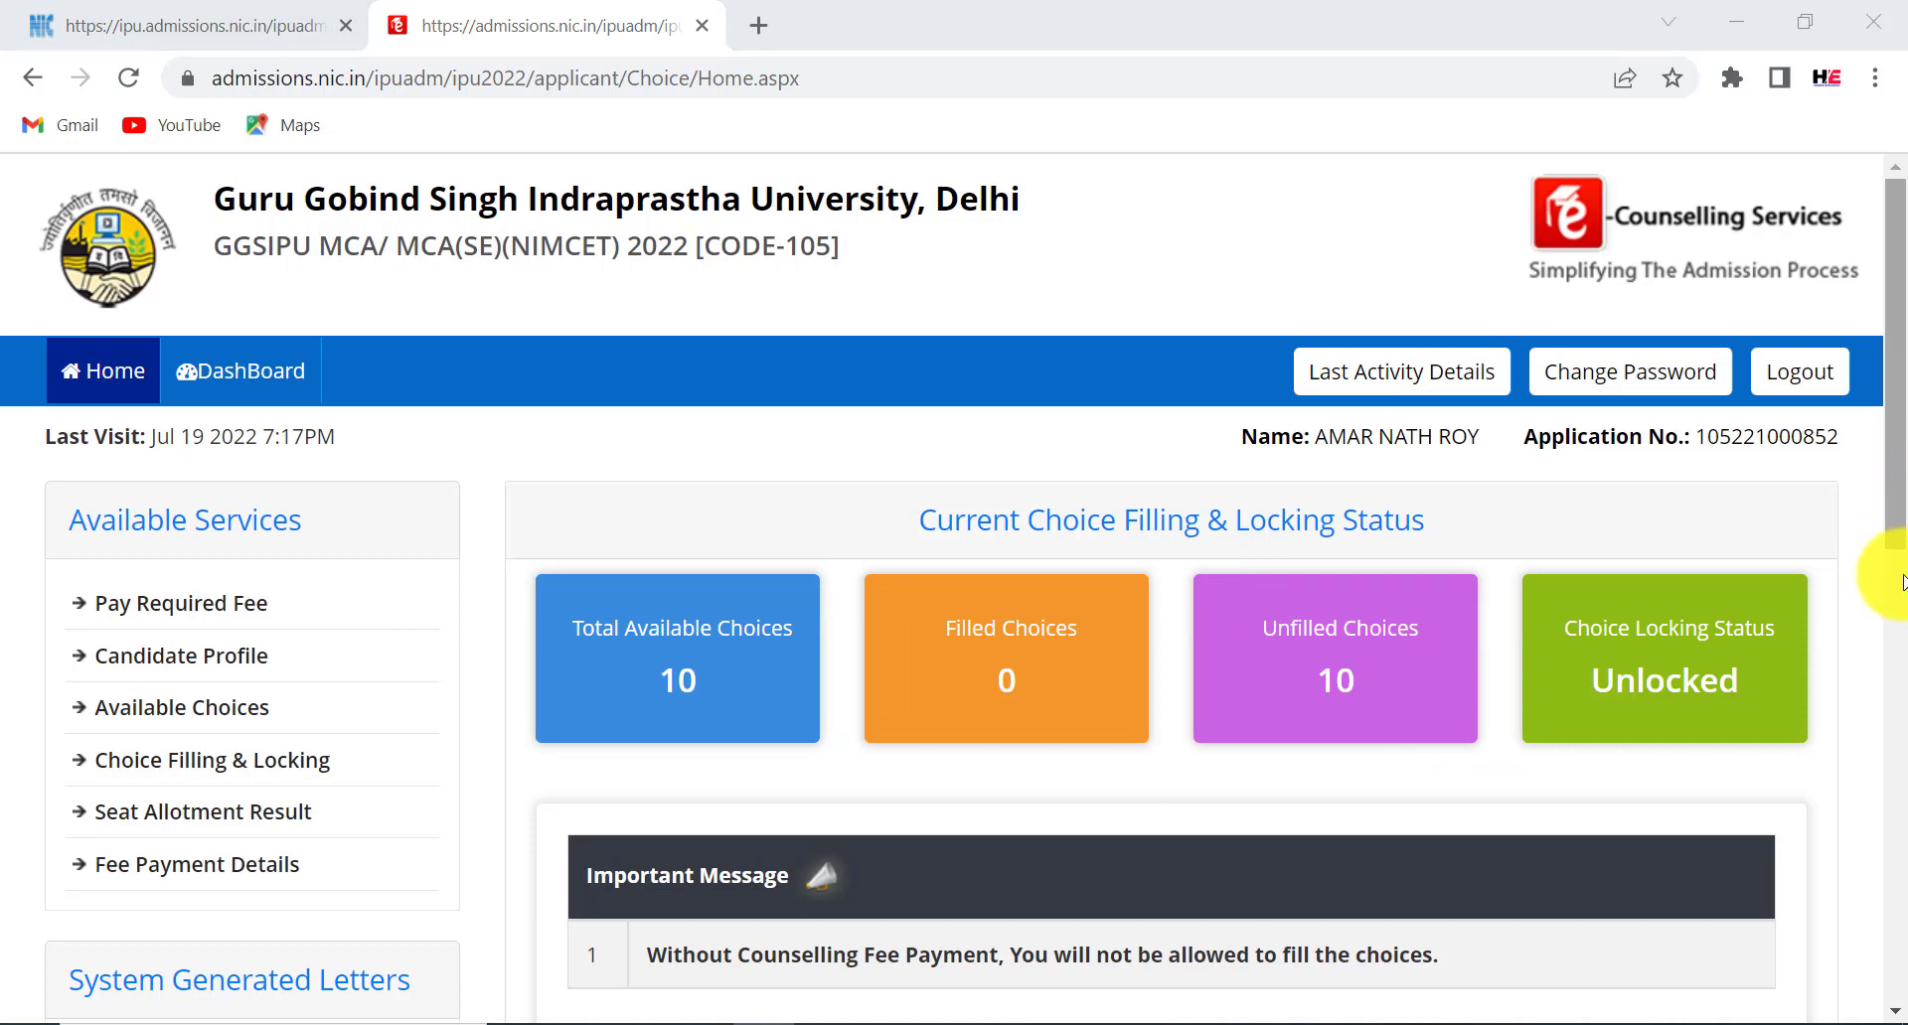
scroll(1894, 587, "down", 3)
left_click_drag(1899, 581, 1900, 459)
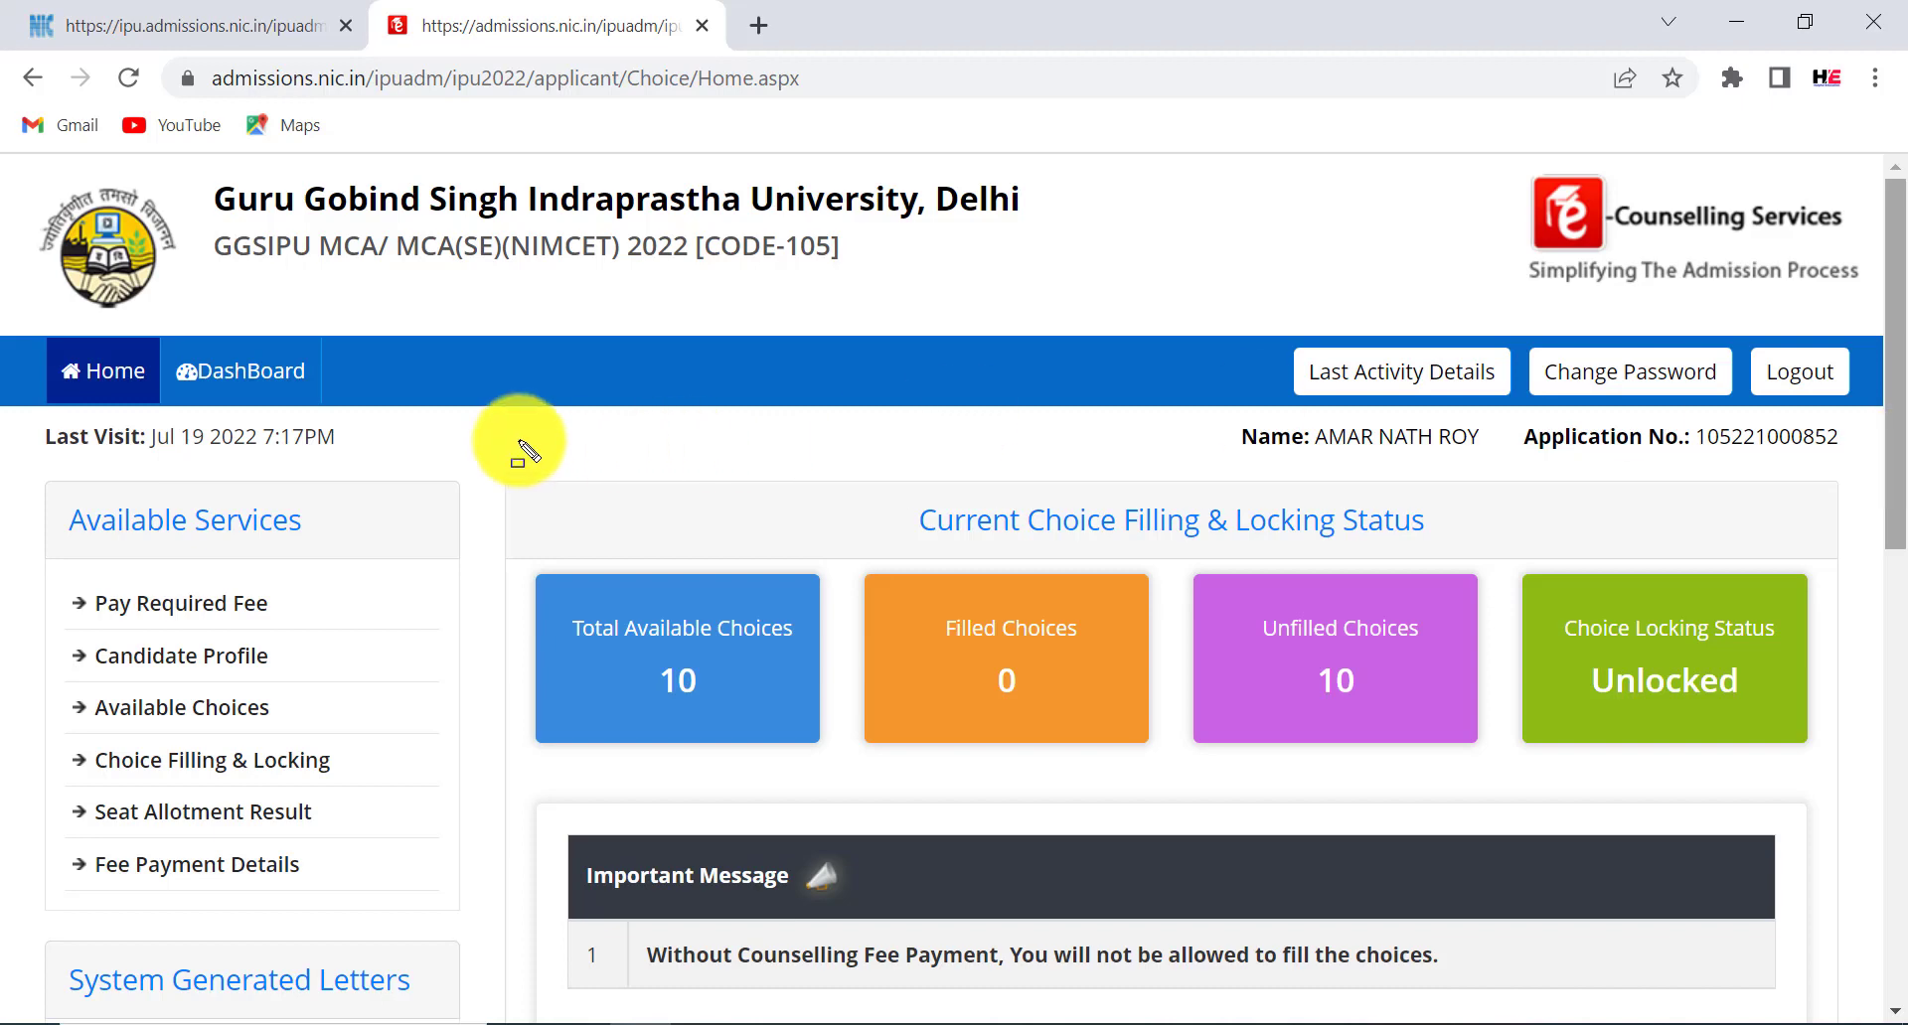
- Examine the available services, especially Pay Required Fee, and the important message about the counselling fee
left_click_drag(12, 494, 432, 549)
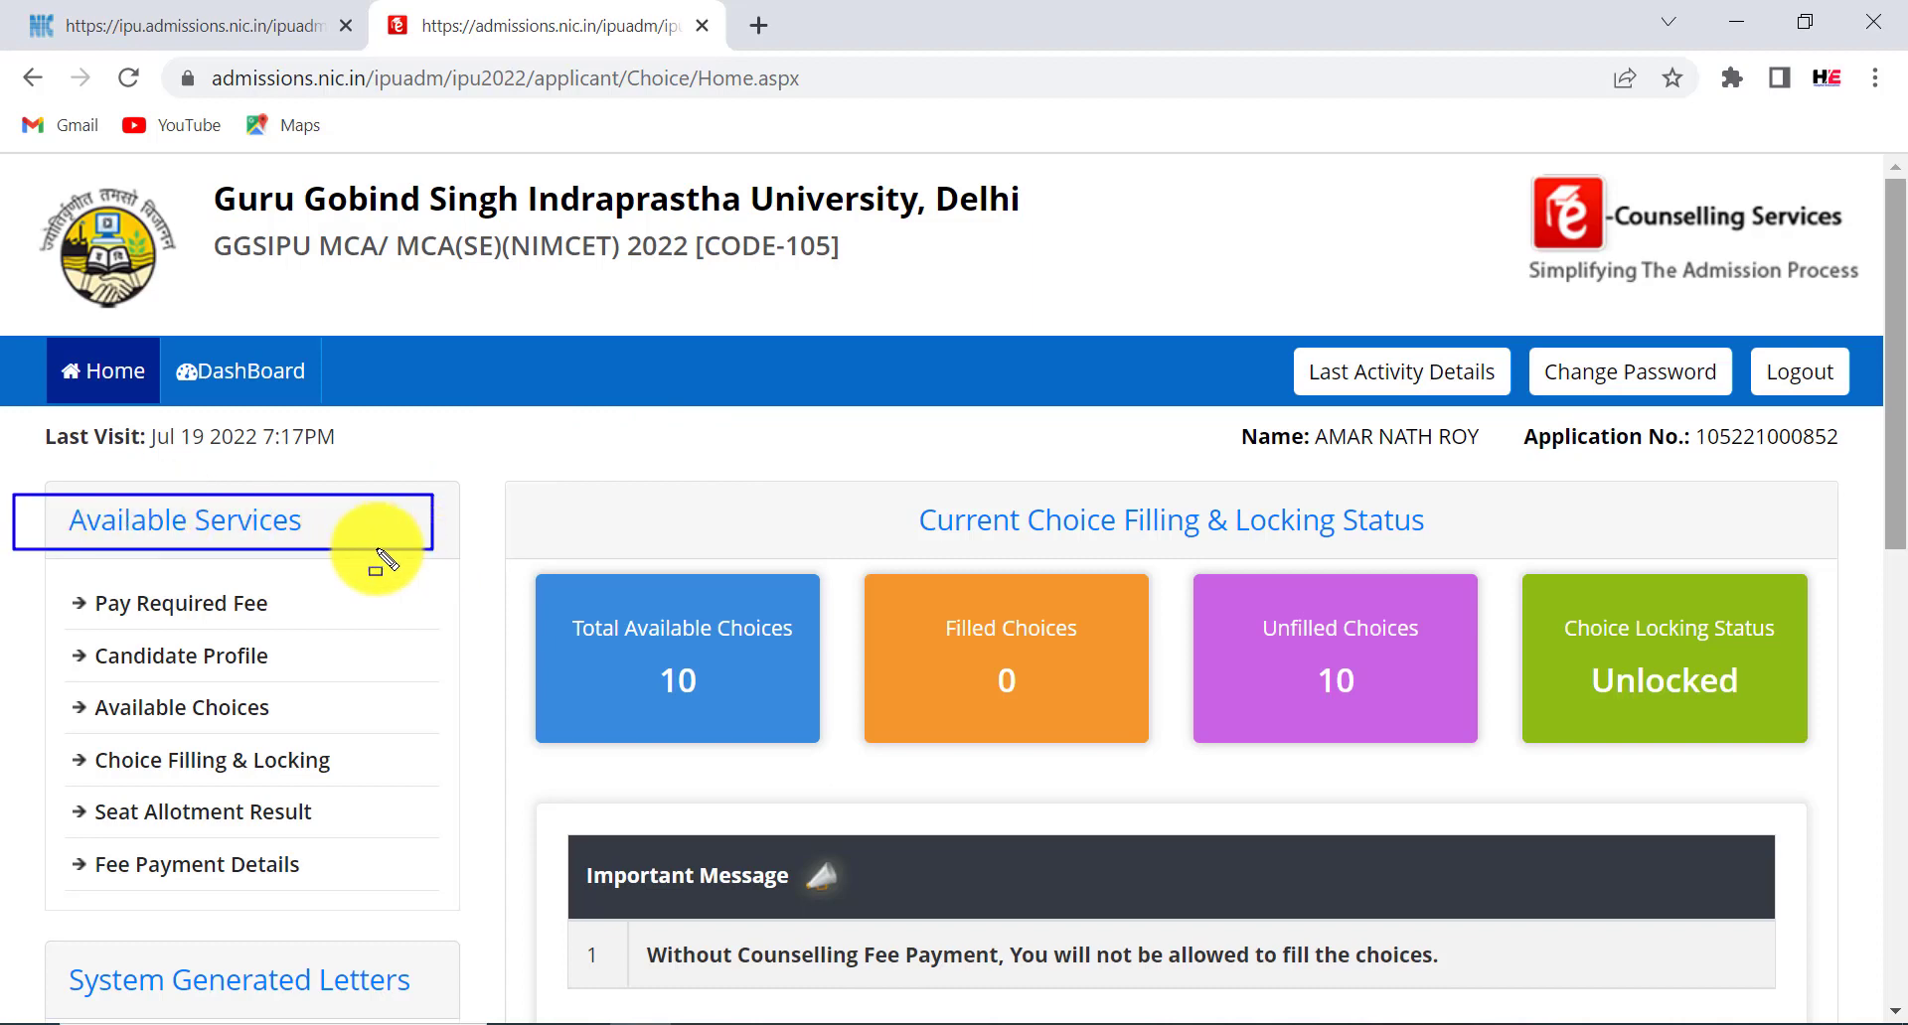
left_click_drag(36, 579, 346, 620)
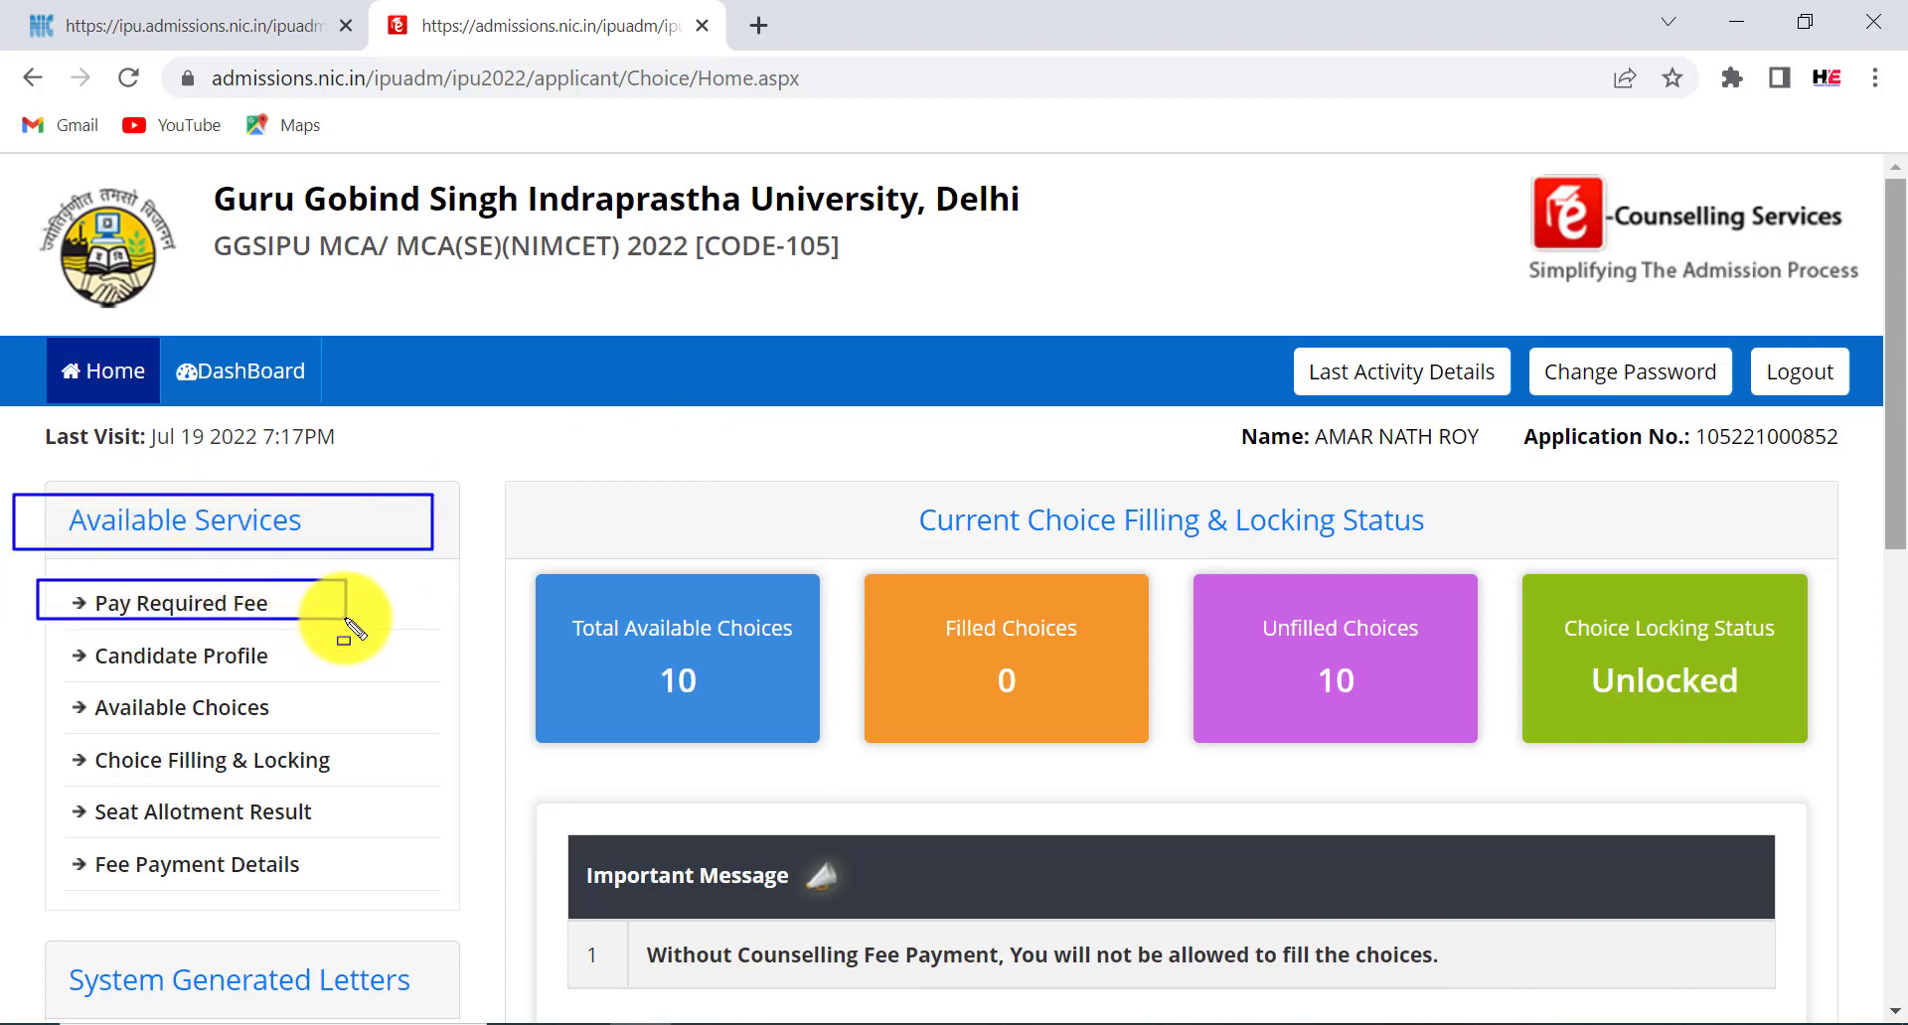
key("Escape")
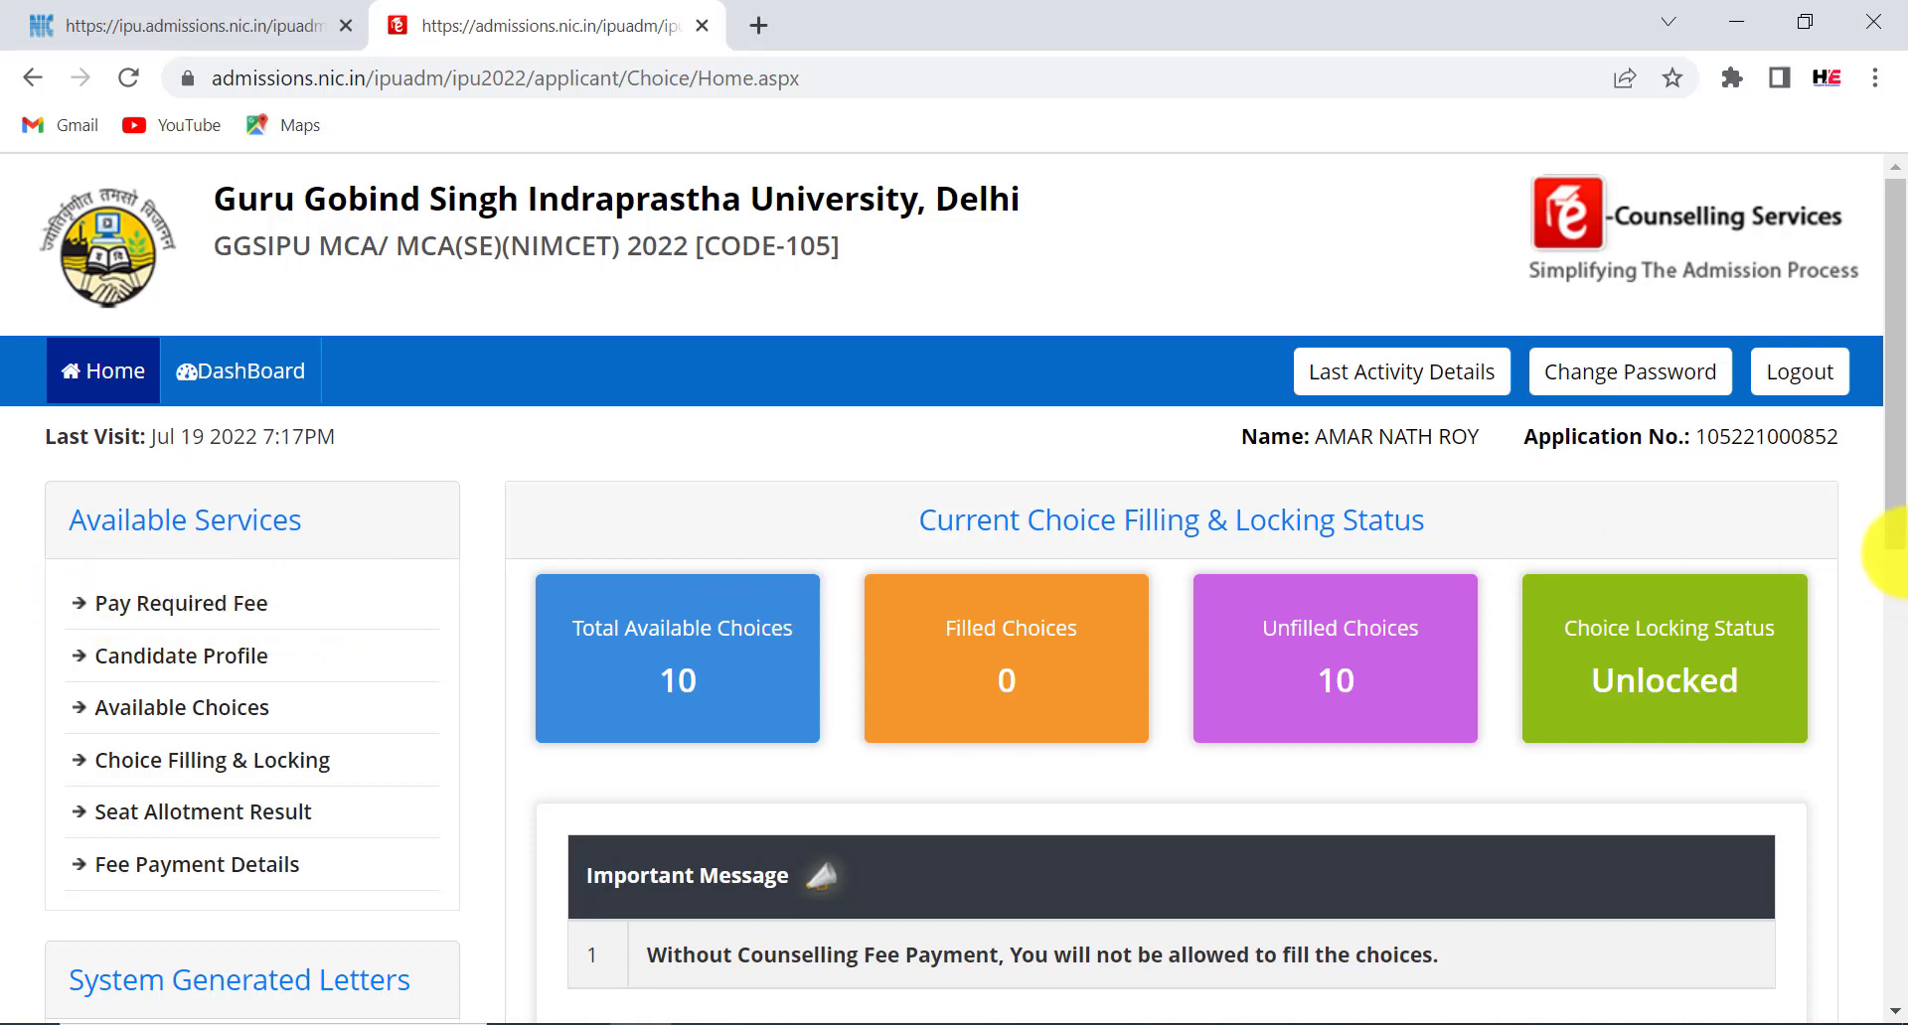
scroll(1868, 616, "down", 4)
scroll(1875, 666, "down", 2)
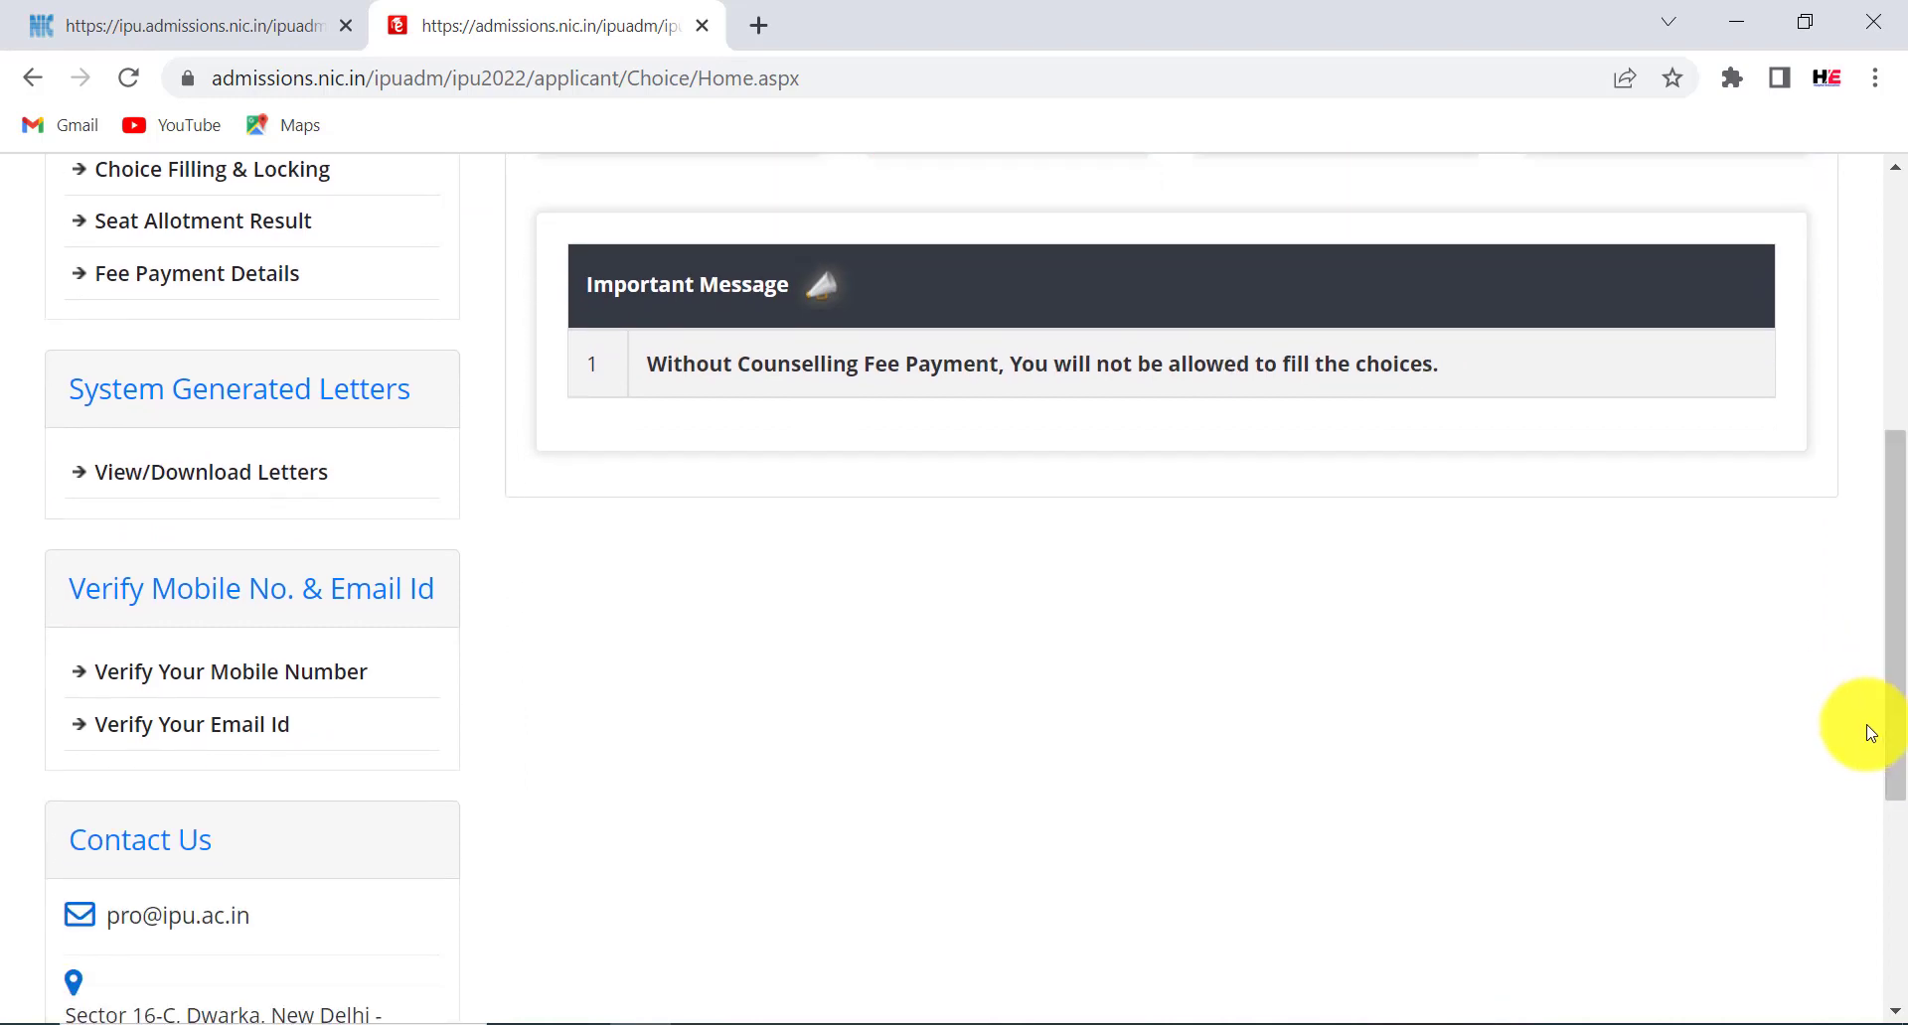
scroll(1871, 734, "up", 6)
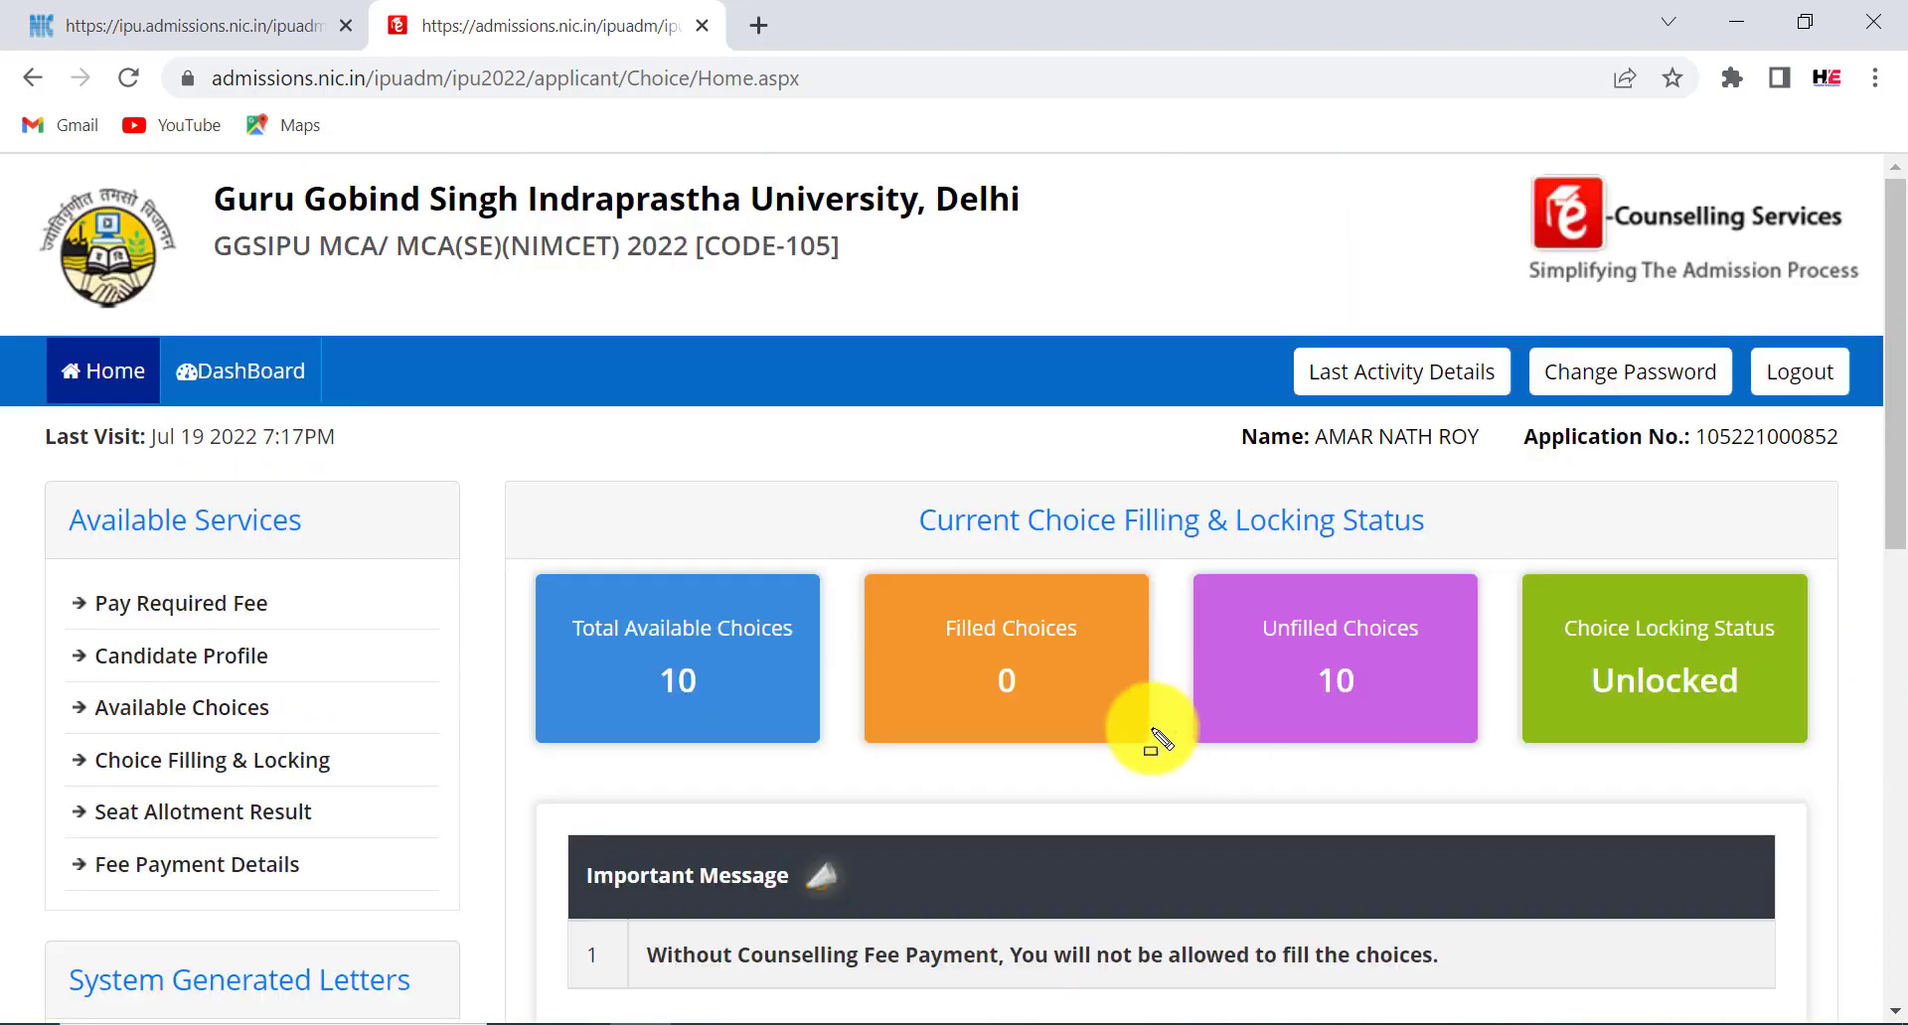
left_click_drag(30, 581, 42, 581)
left_click_drag(250, 627, 384, 631)
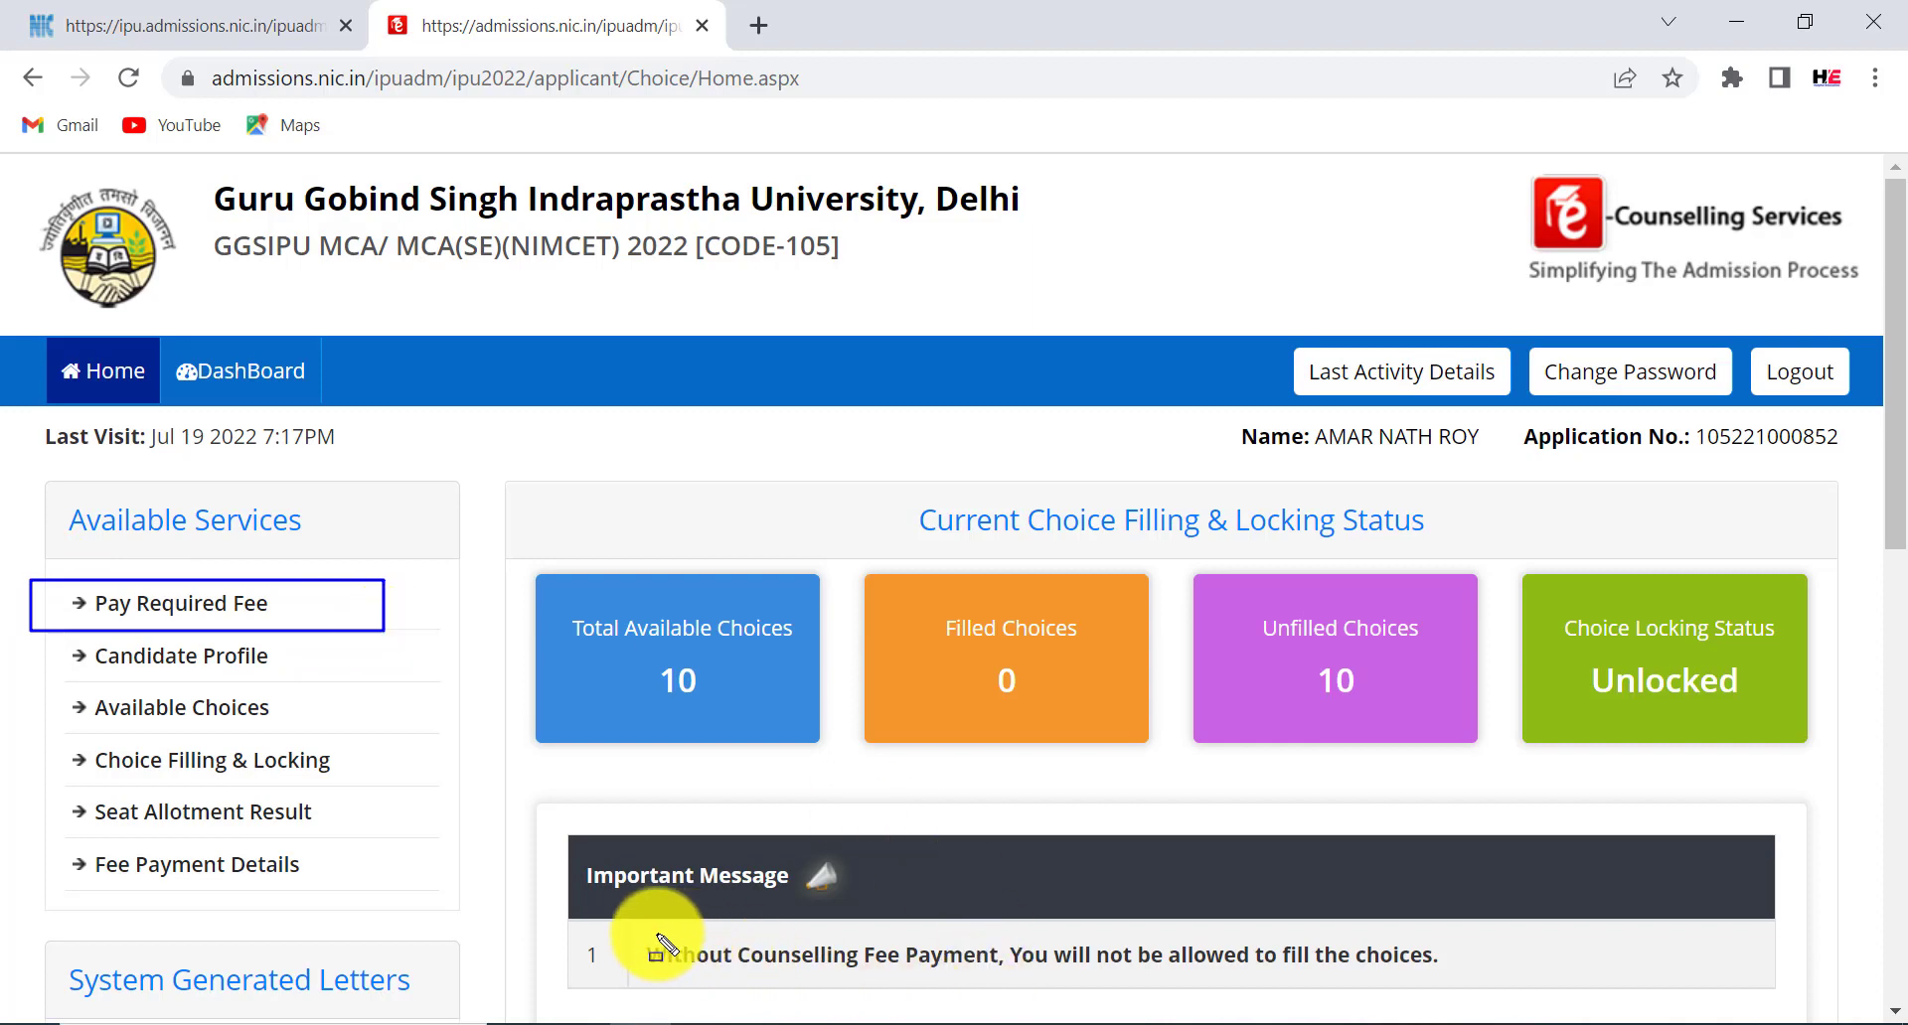
mouse_move(618, 937)
left_mouse_down()
mouse_move(1024, 987)
mouse_move(1511, 988)
left_mouse_up()
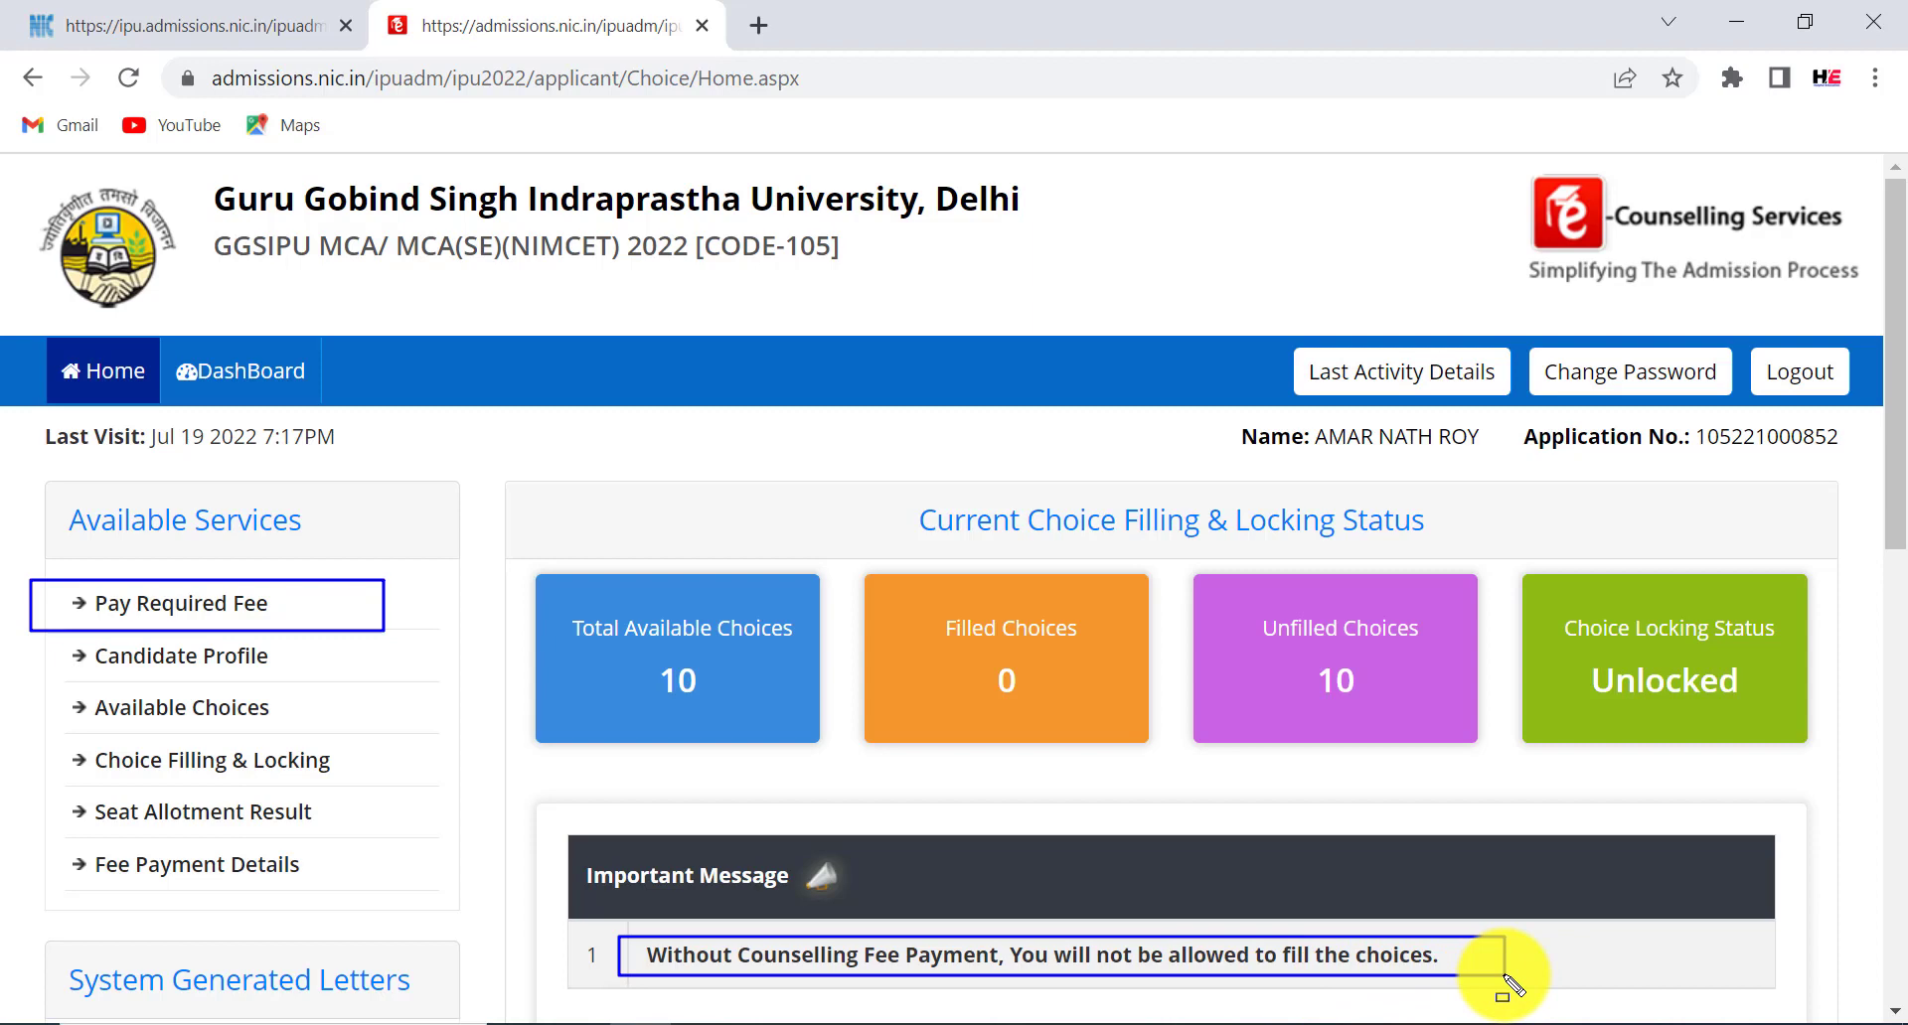
mouse_move(26, 582)
left_mouse_down()
mouse_move(268, 638)
mouse_move(418, 627)
mouse_move(338, 635)
left_mouse_up()
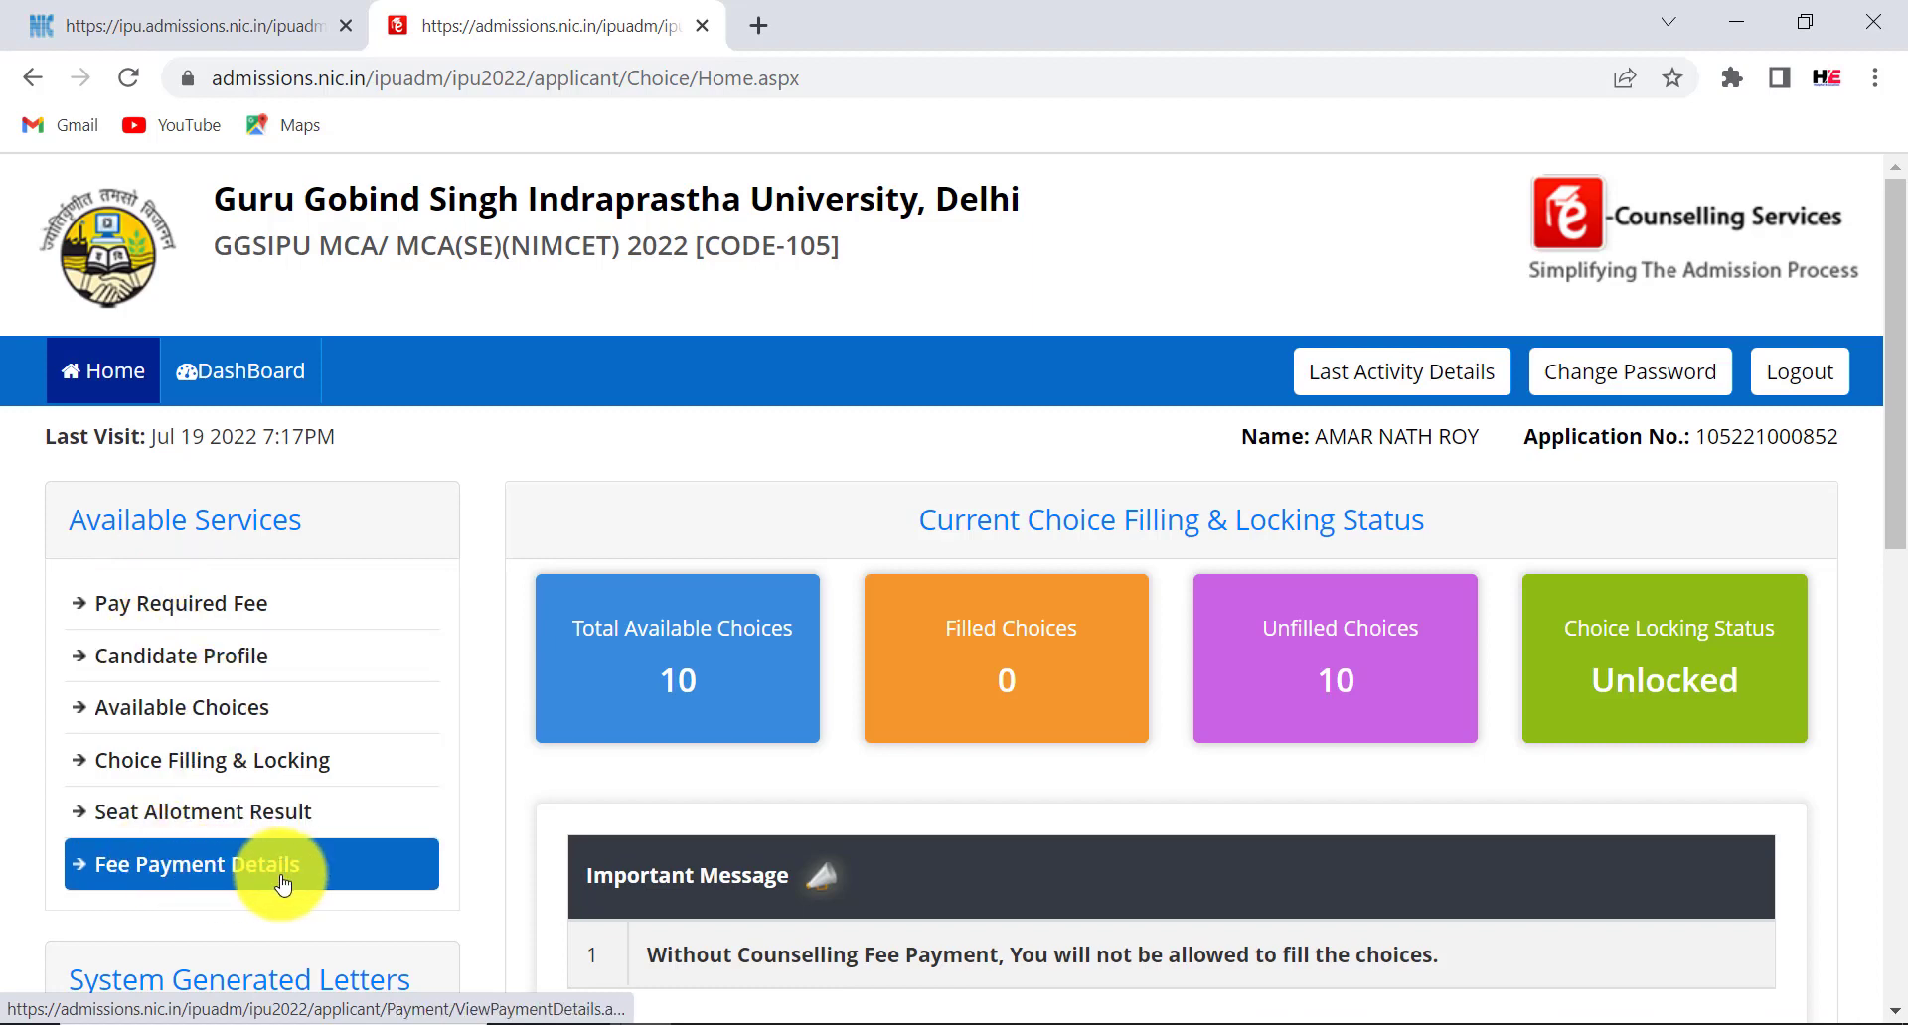
- Open the application's fee payment details and locate the Candidate Profile service
left_click(245, 879)
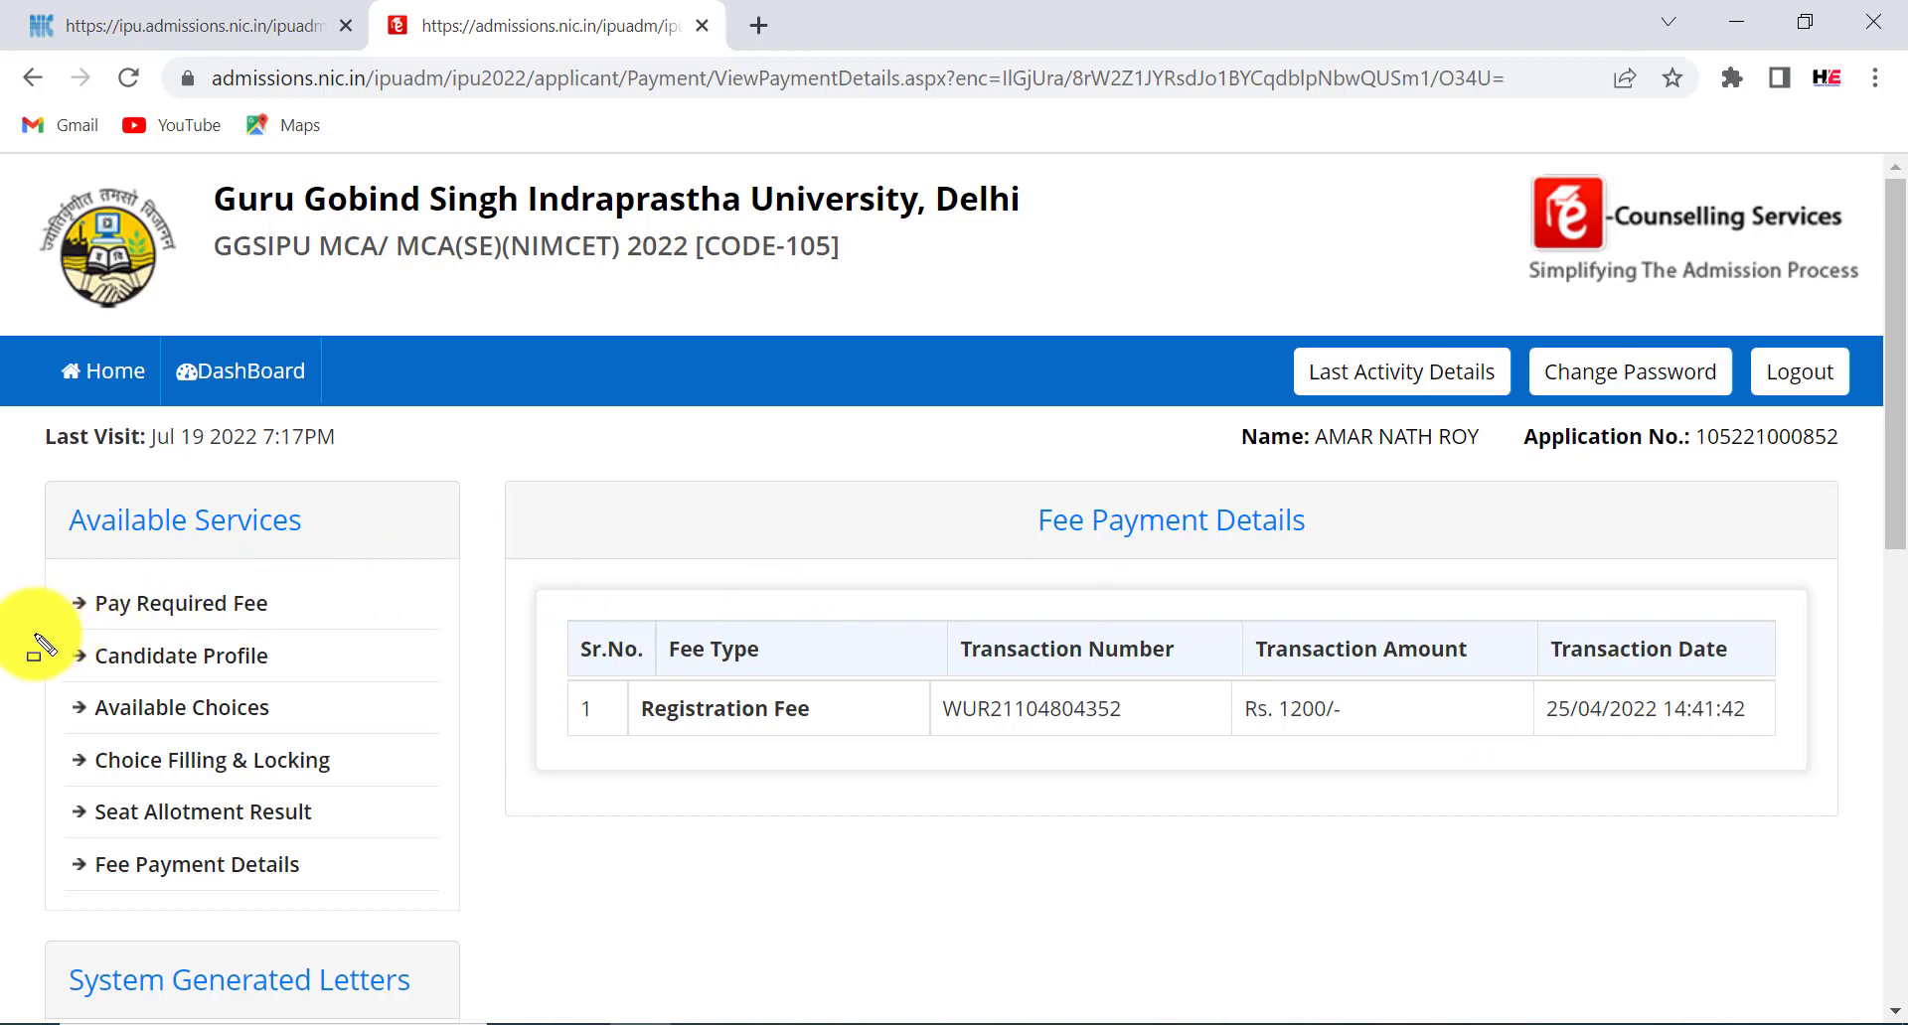
left_click_drag(33, 634, 323, 668)
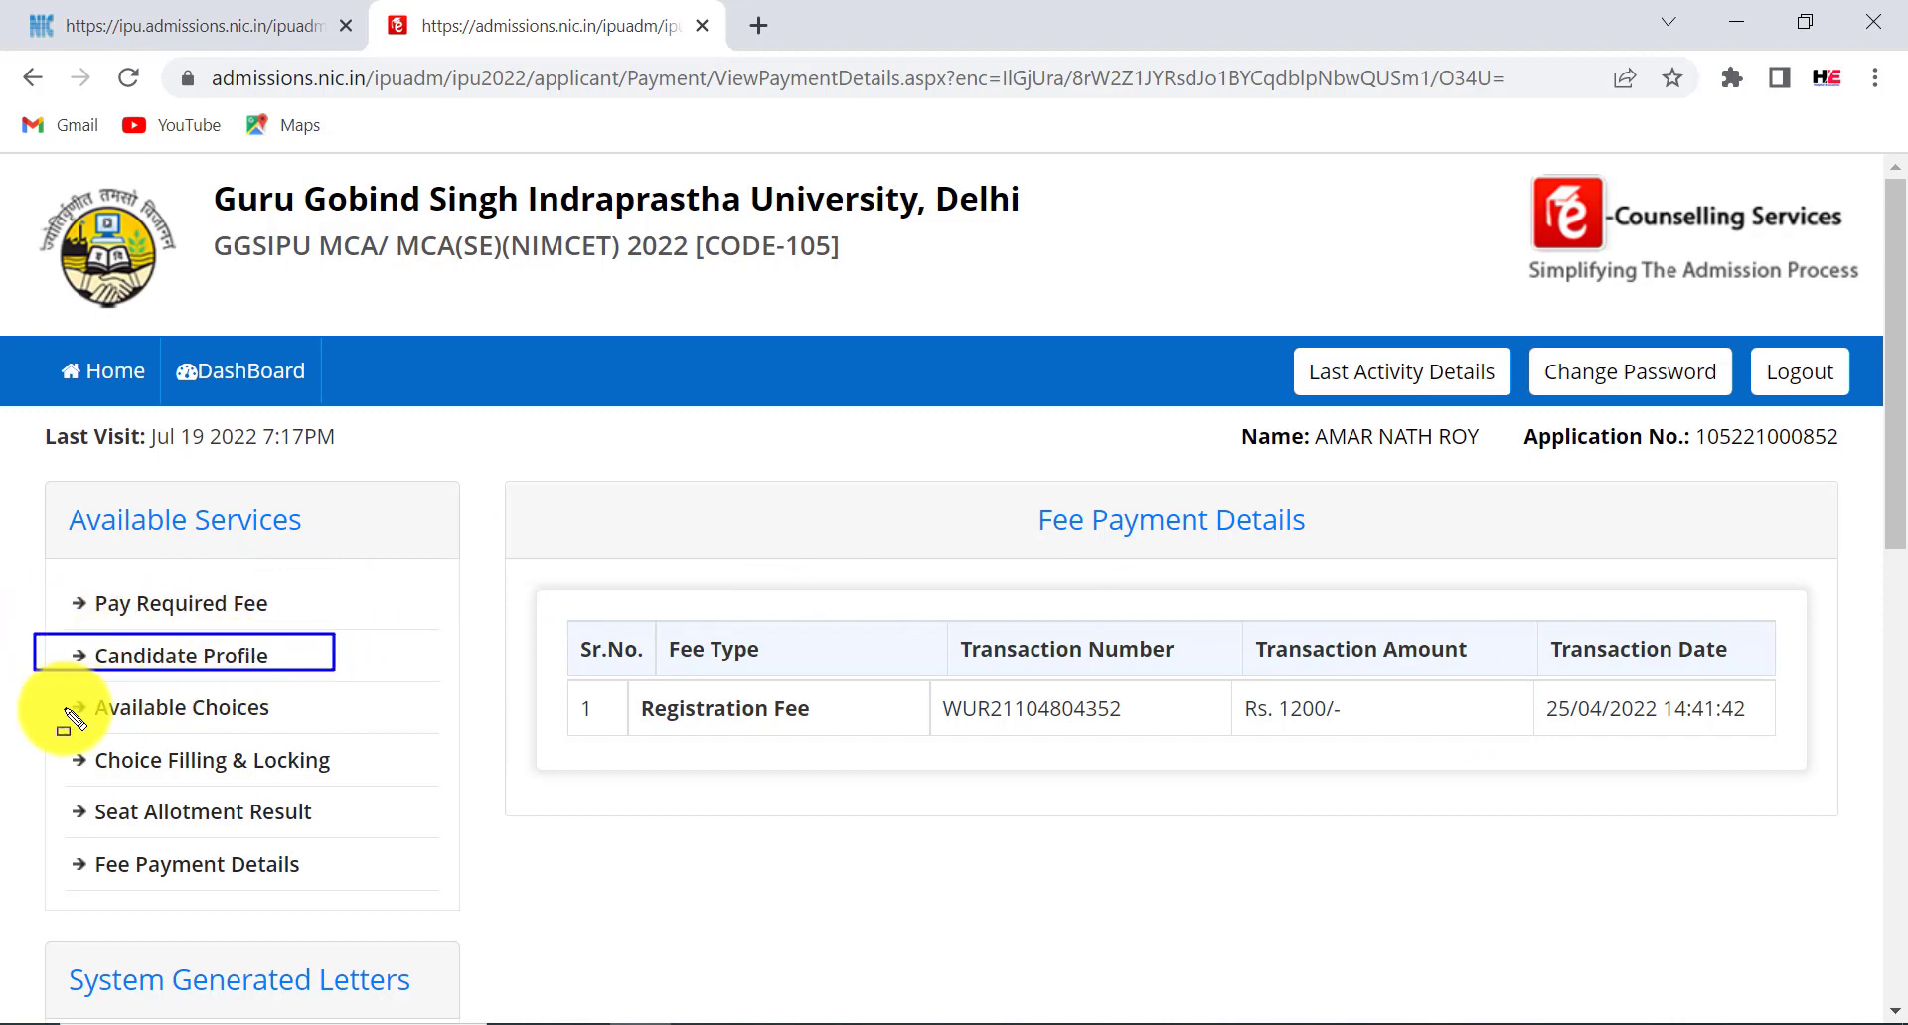
- Open the Available Choices service to list the institutes and programs on offer
mouse_move(28, 684)
left_mouse_down()
mouse_move(174, 732)
mouse_move(331, 734)
left_mouse_up()
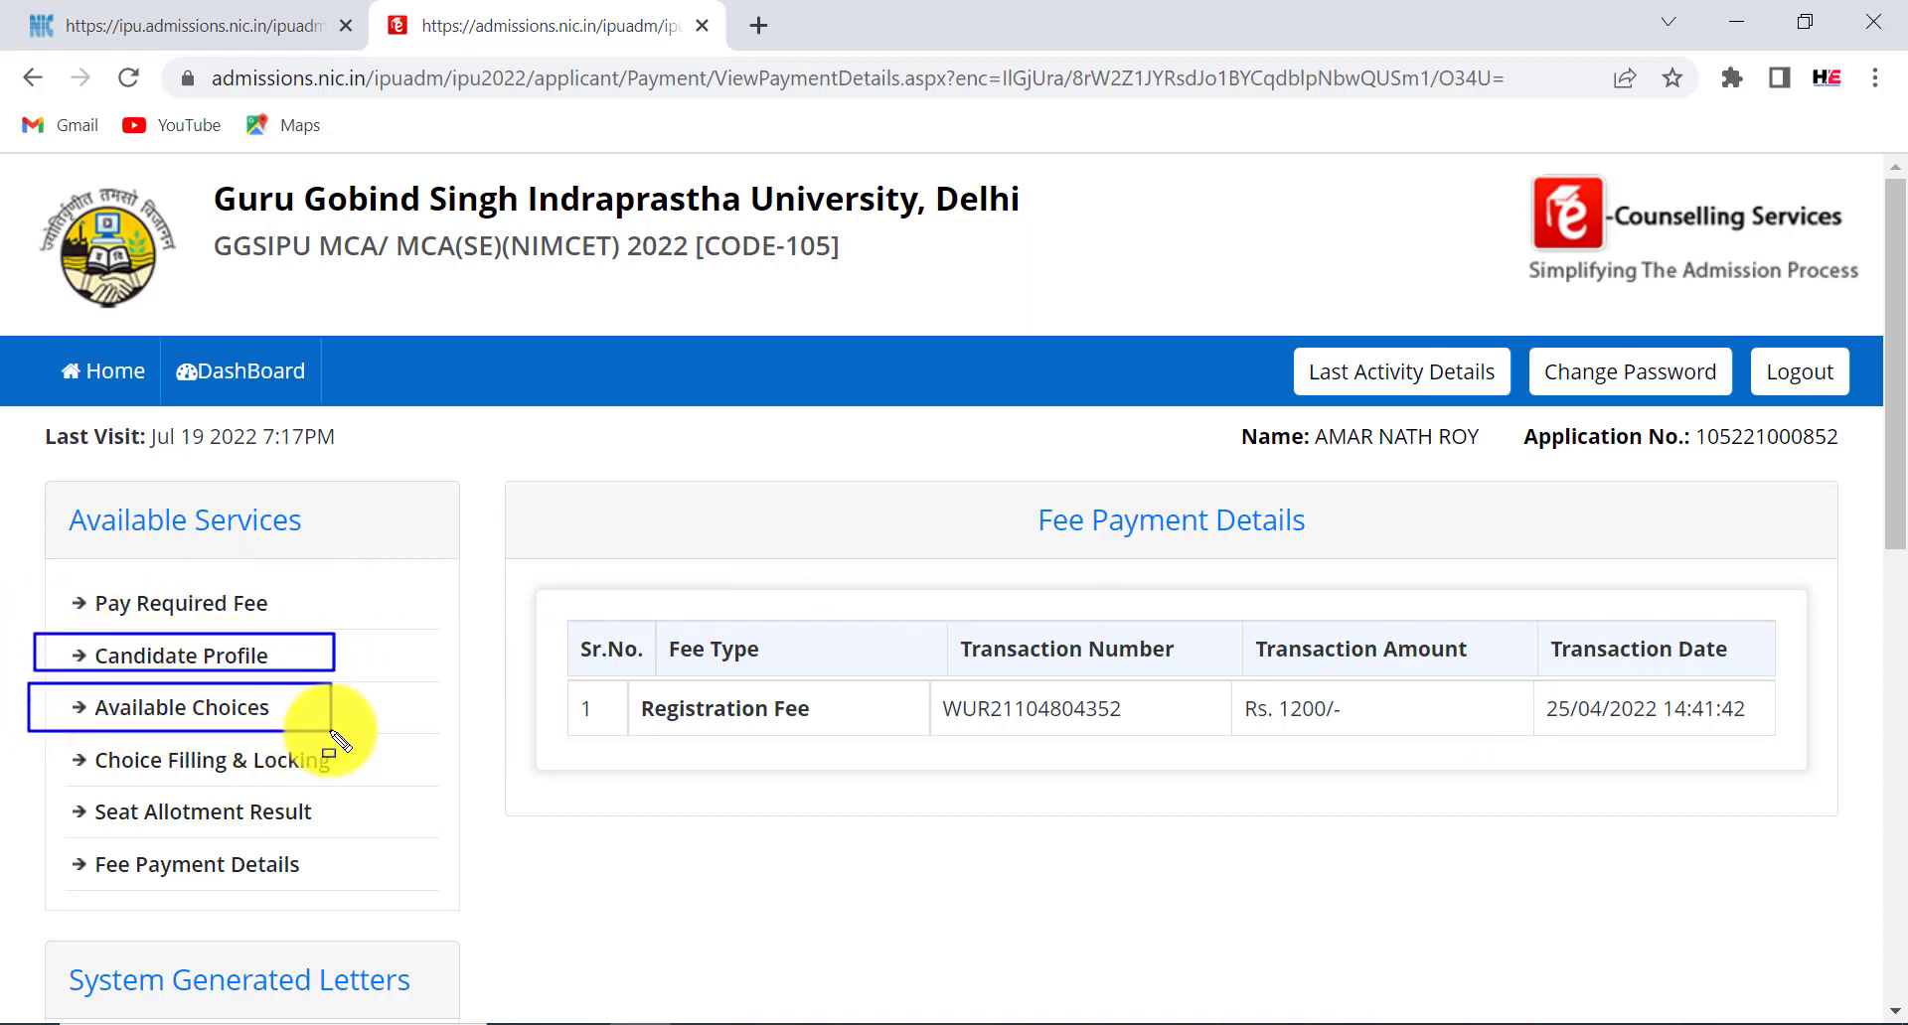
key("Escape")
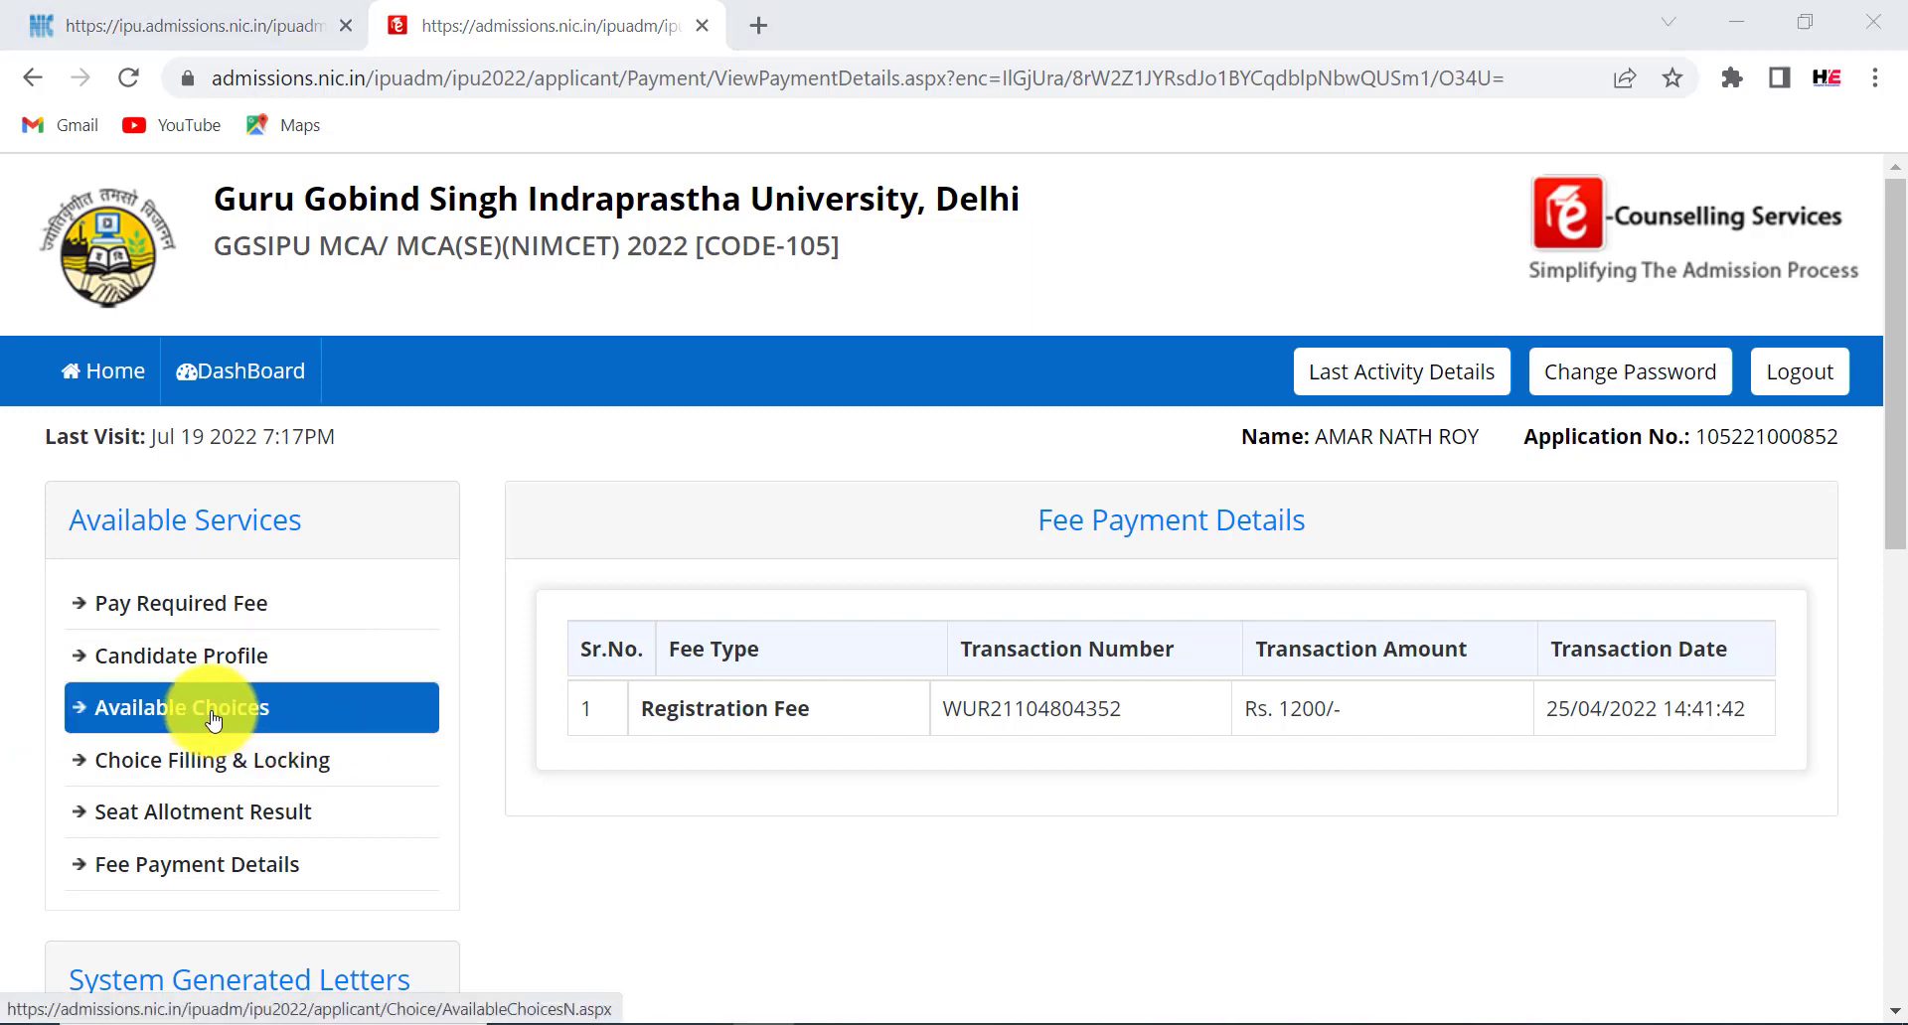
left_click(211, 717)
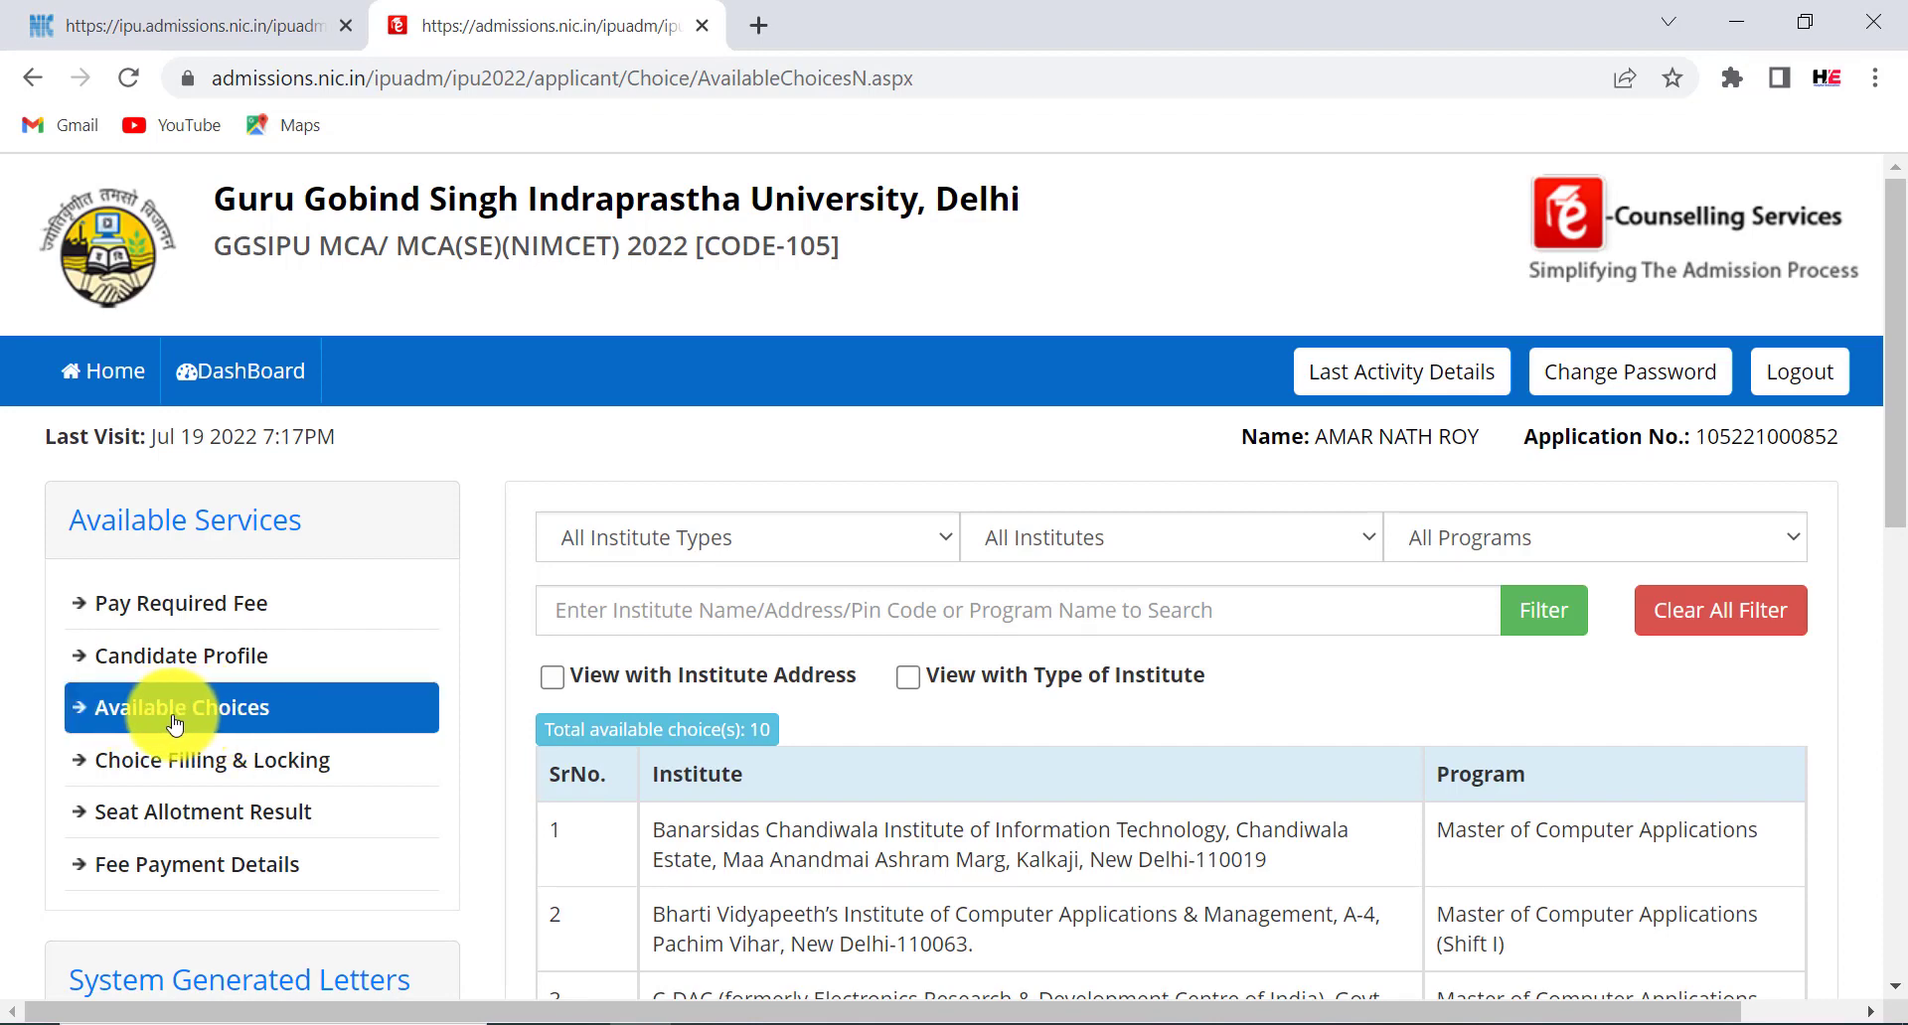
left_click_drag(17, 679, 350, 733)
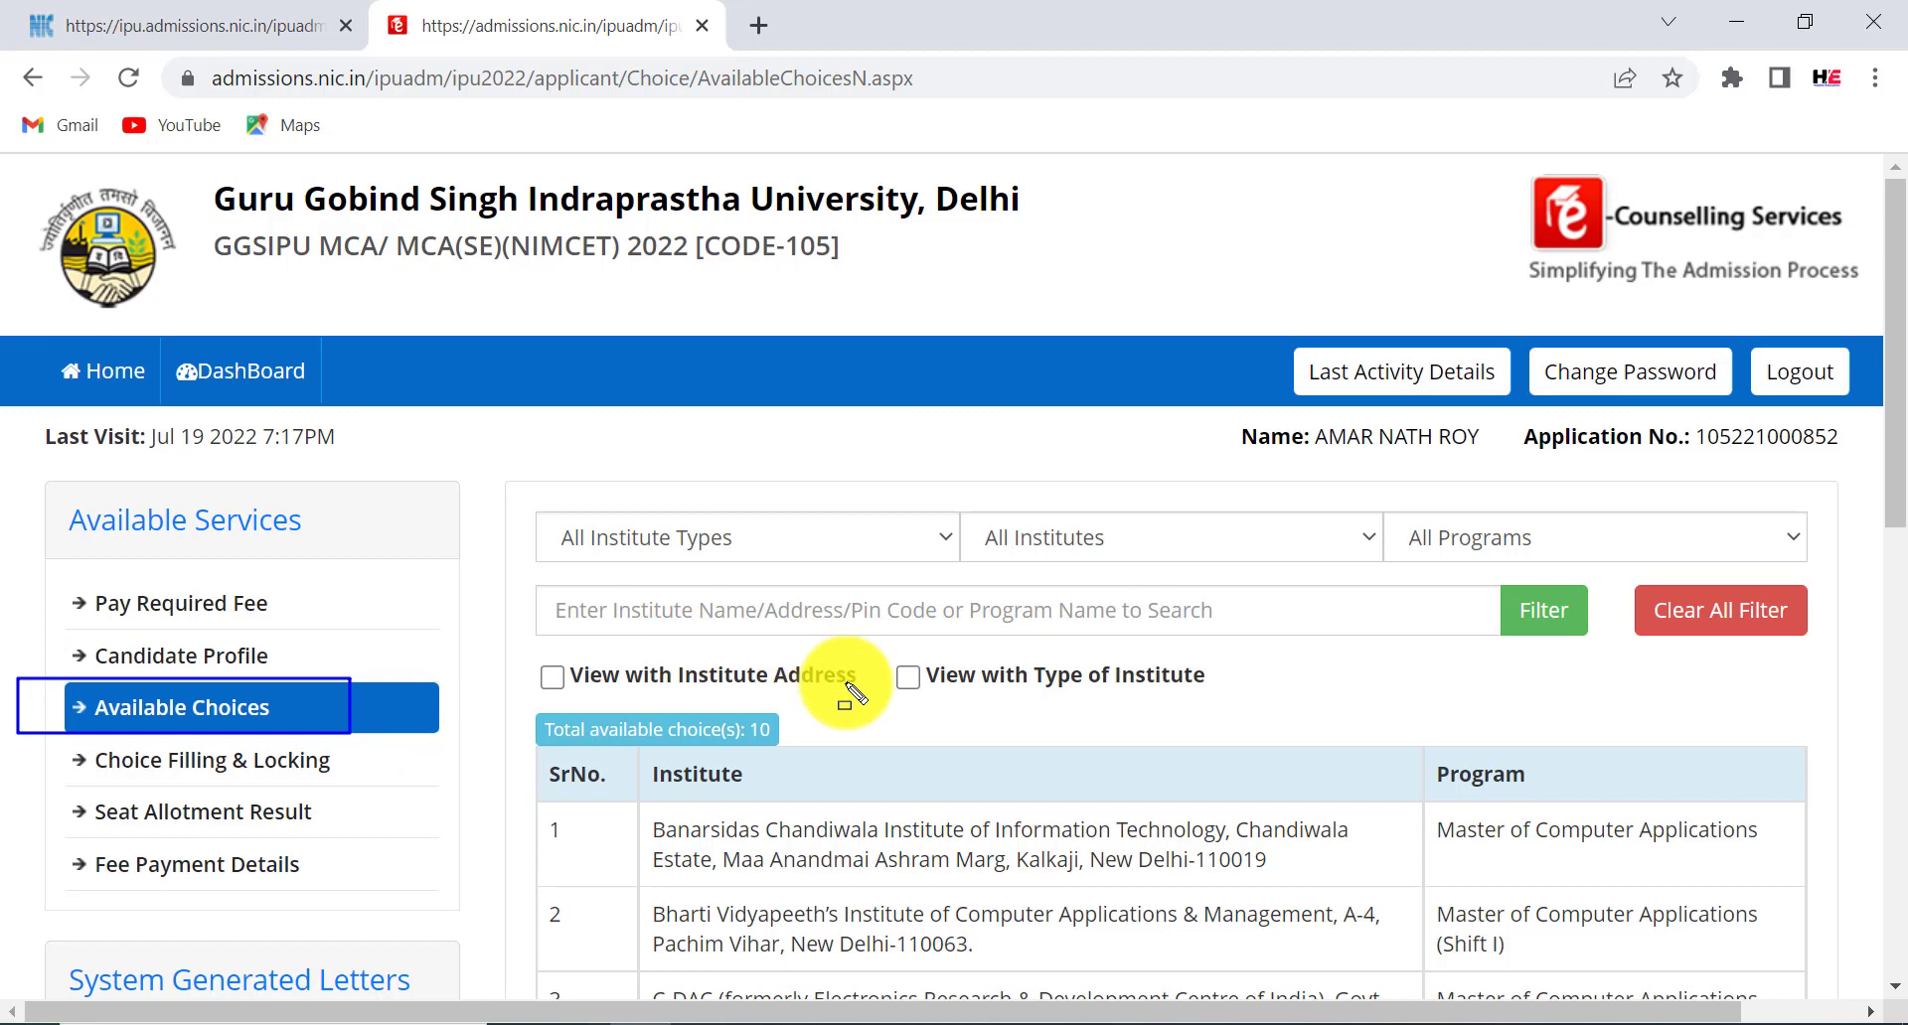
key("Escape")
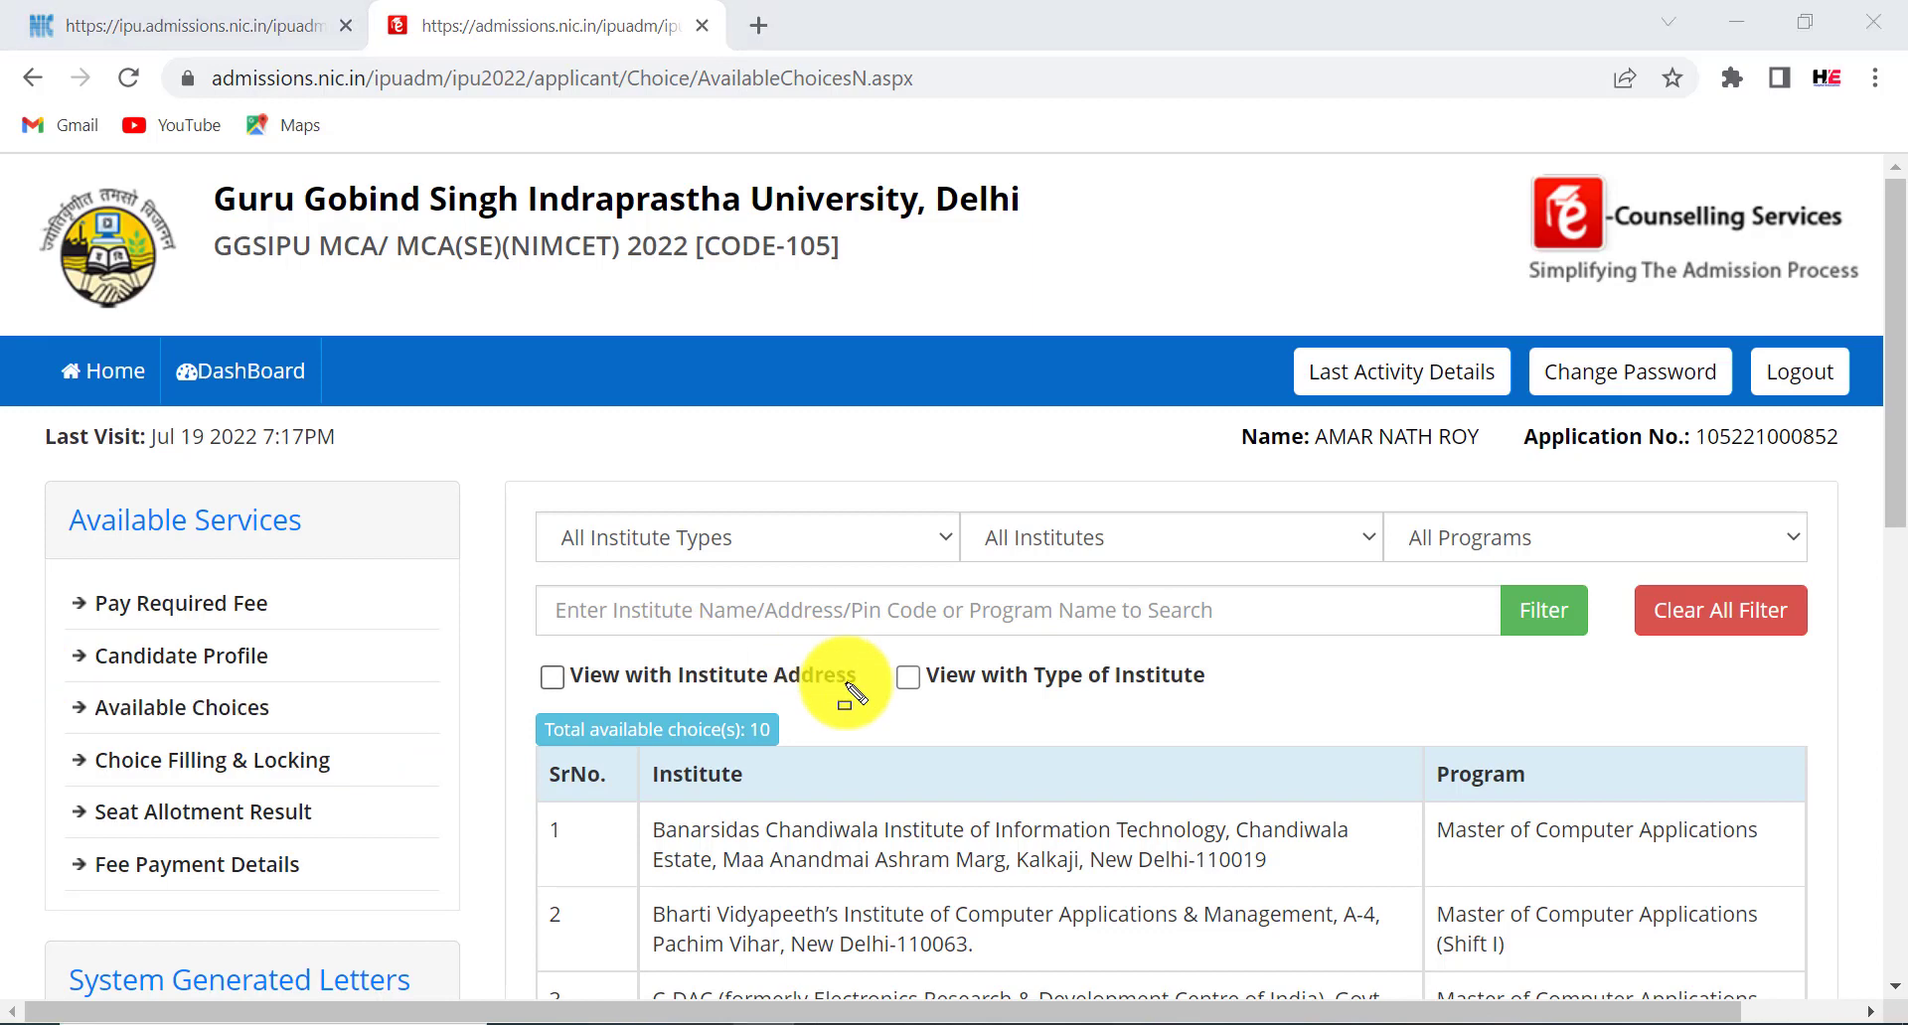
- Filter the available choices by Government Aided institute type, the C-DAC institute and the Master of Computer Applications program
left_click(800, 552)
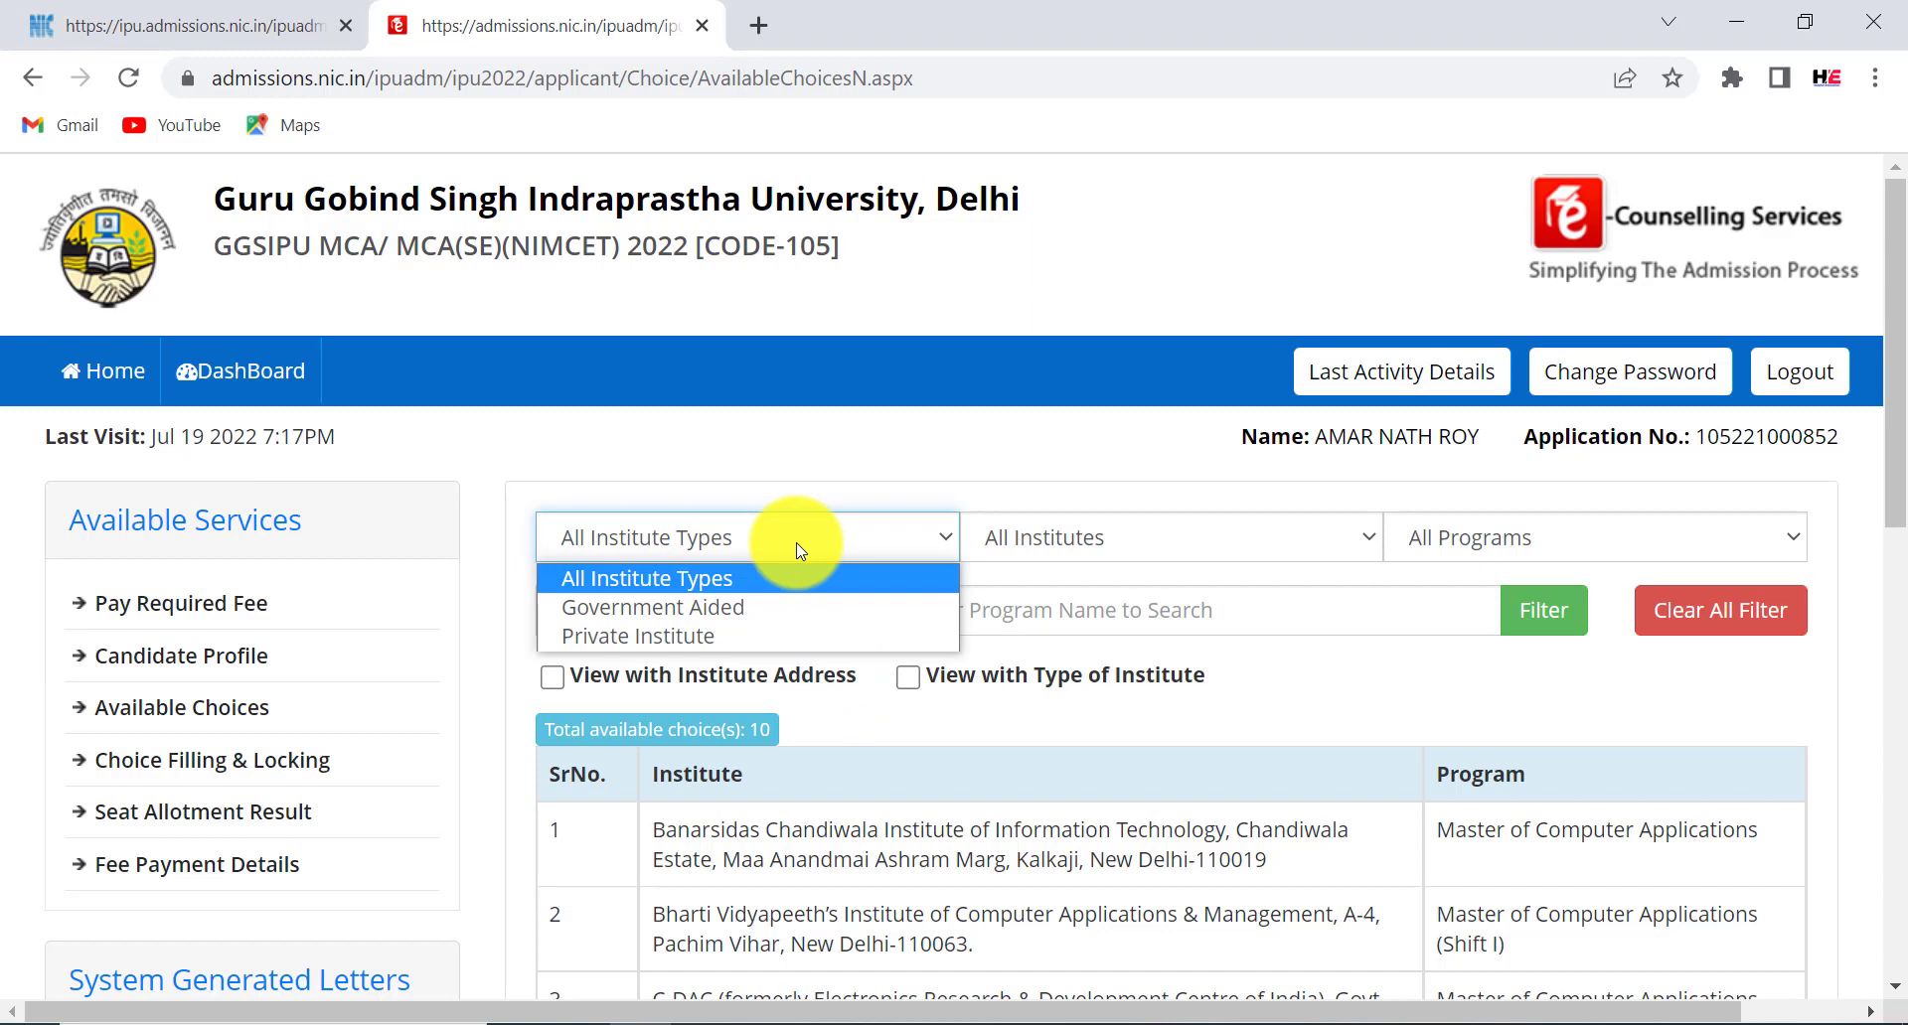
left_click(709, 617)
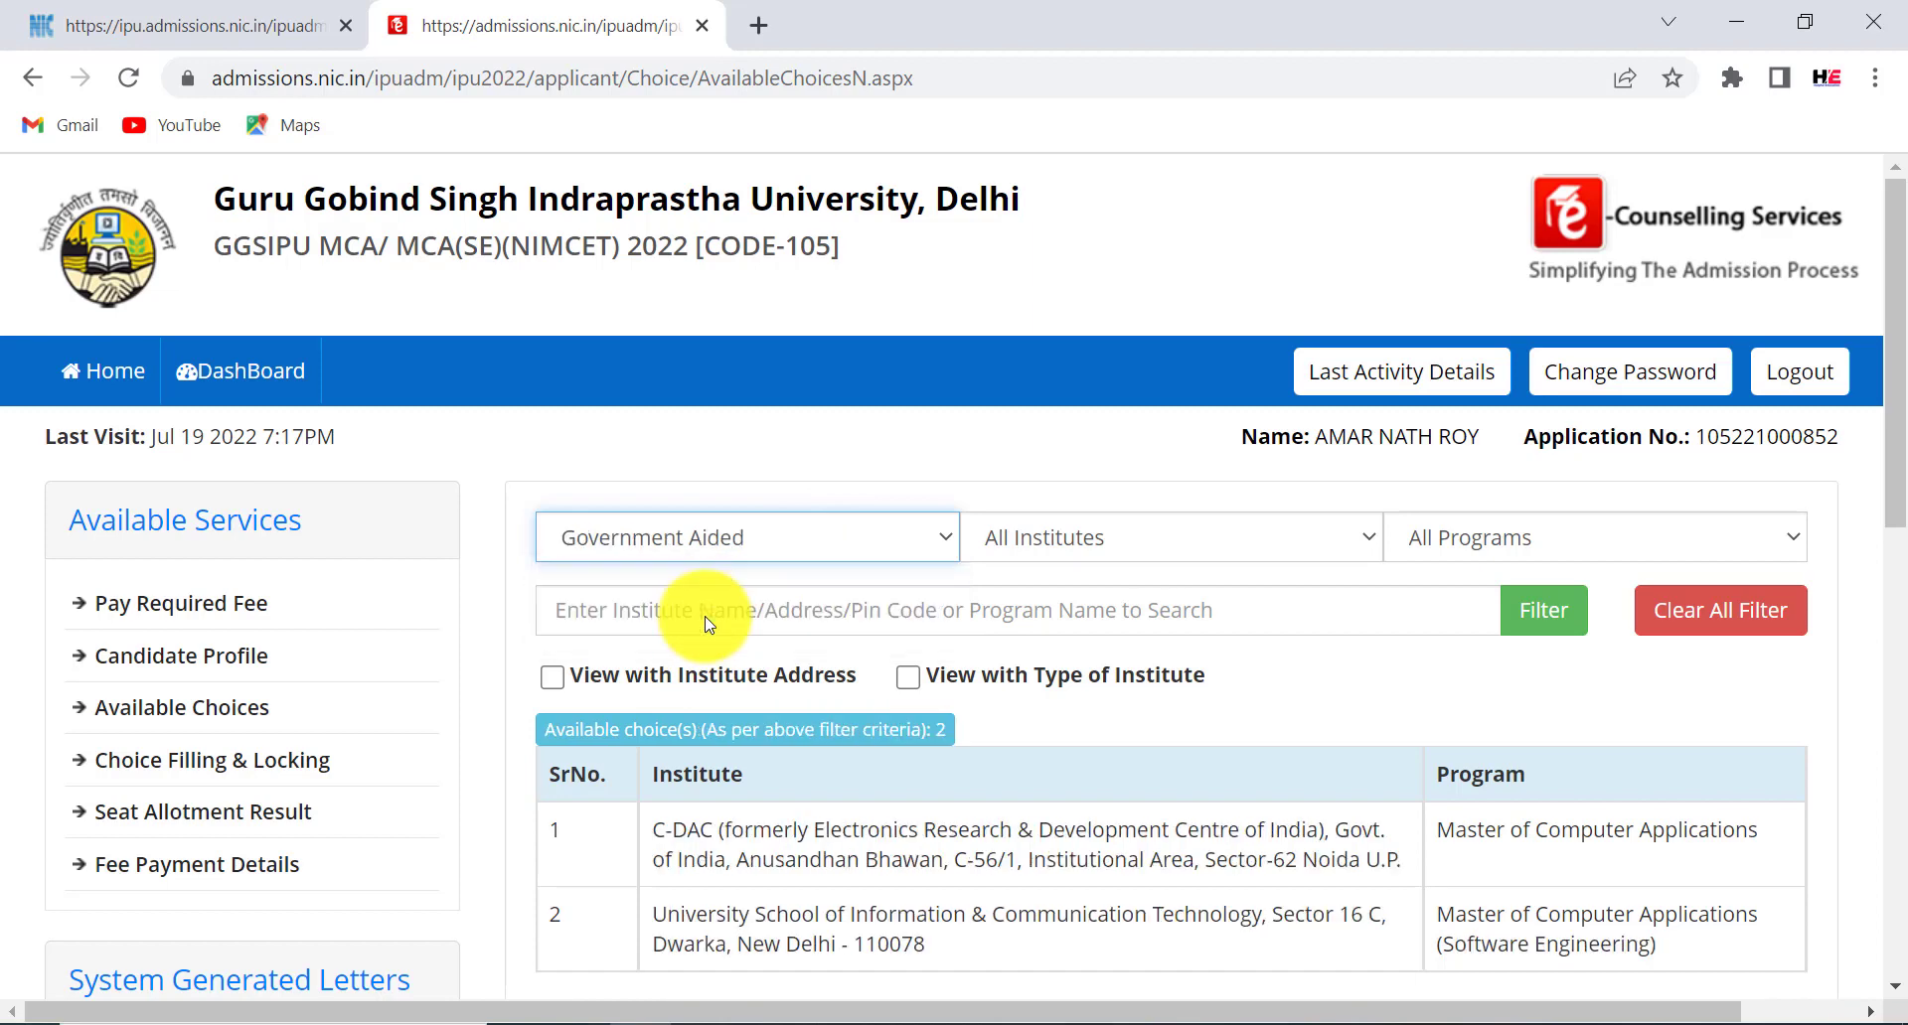
left_click(1105, 543)
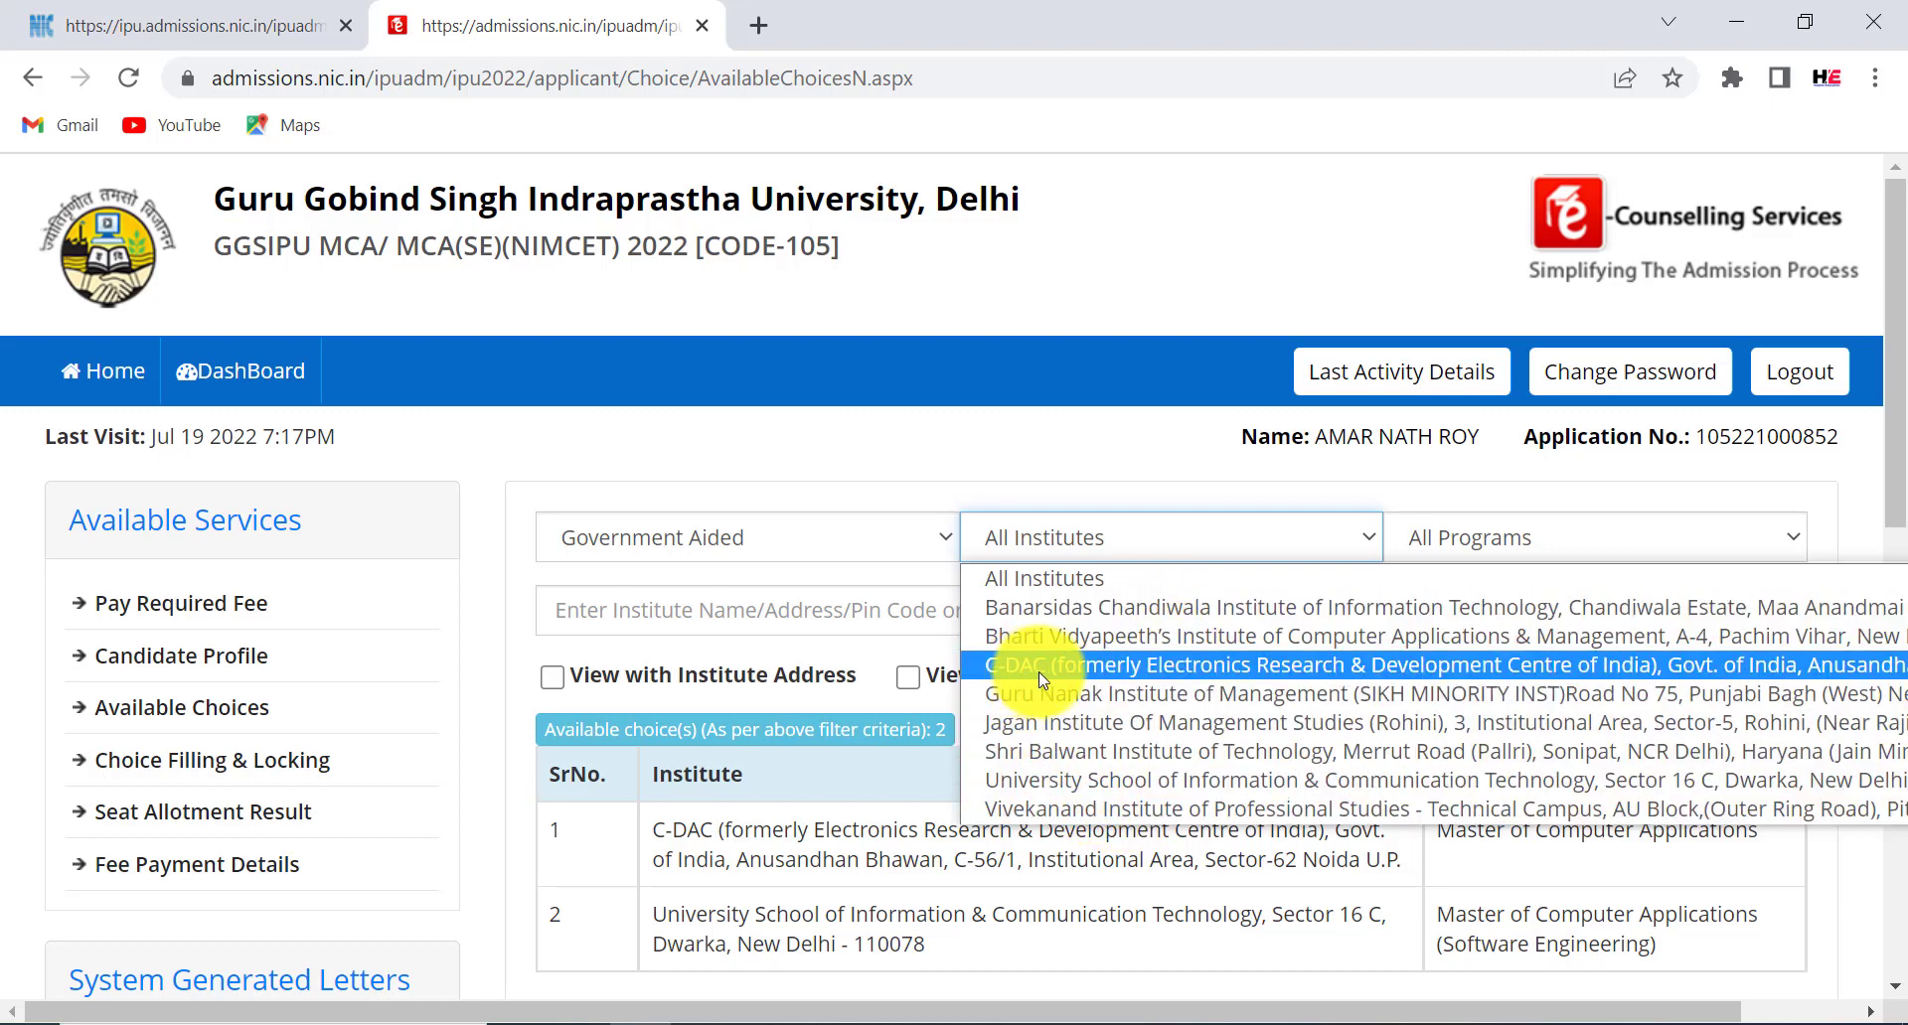
left_click(1066, 666)
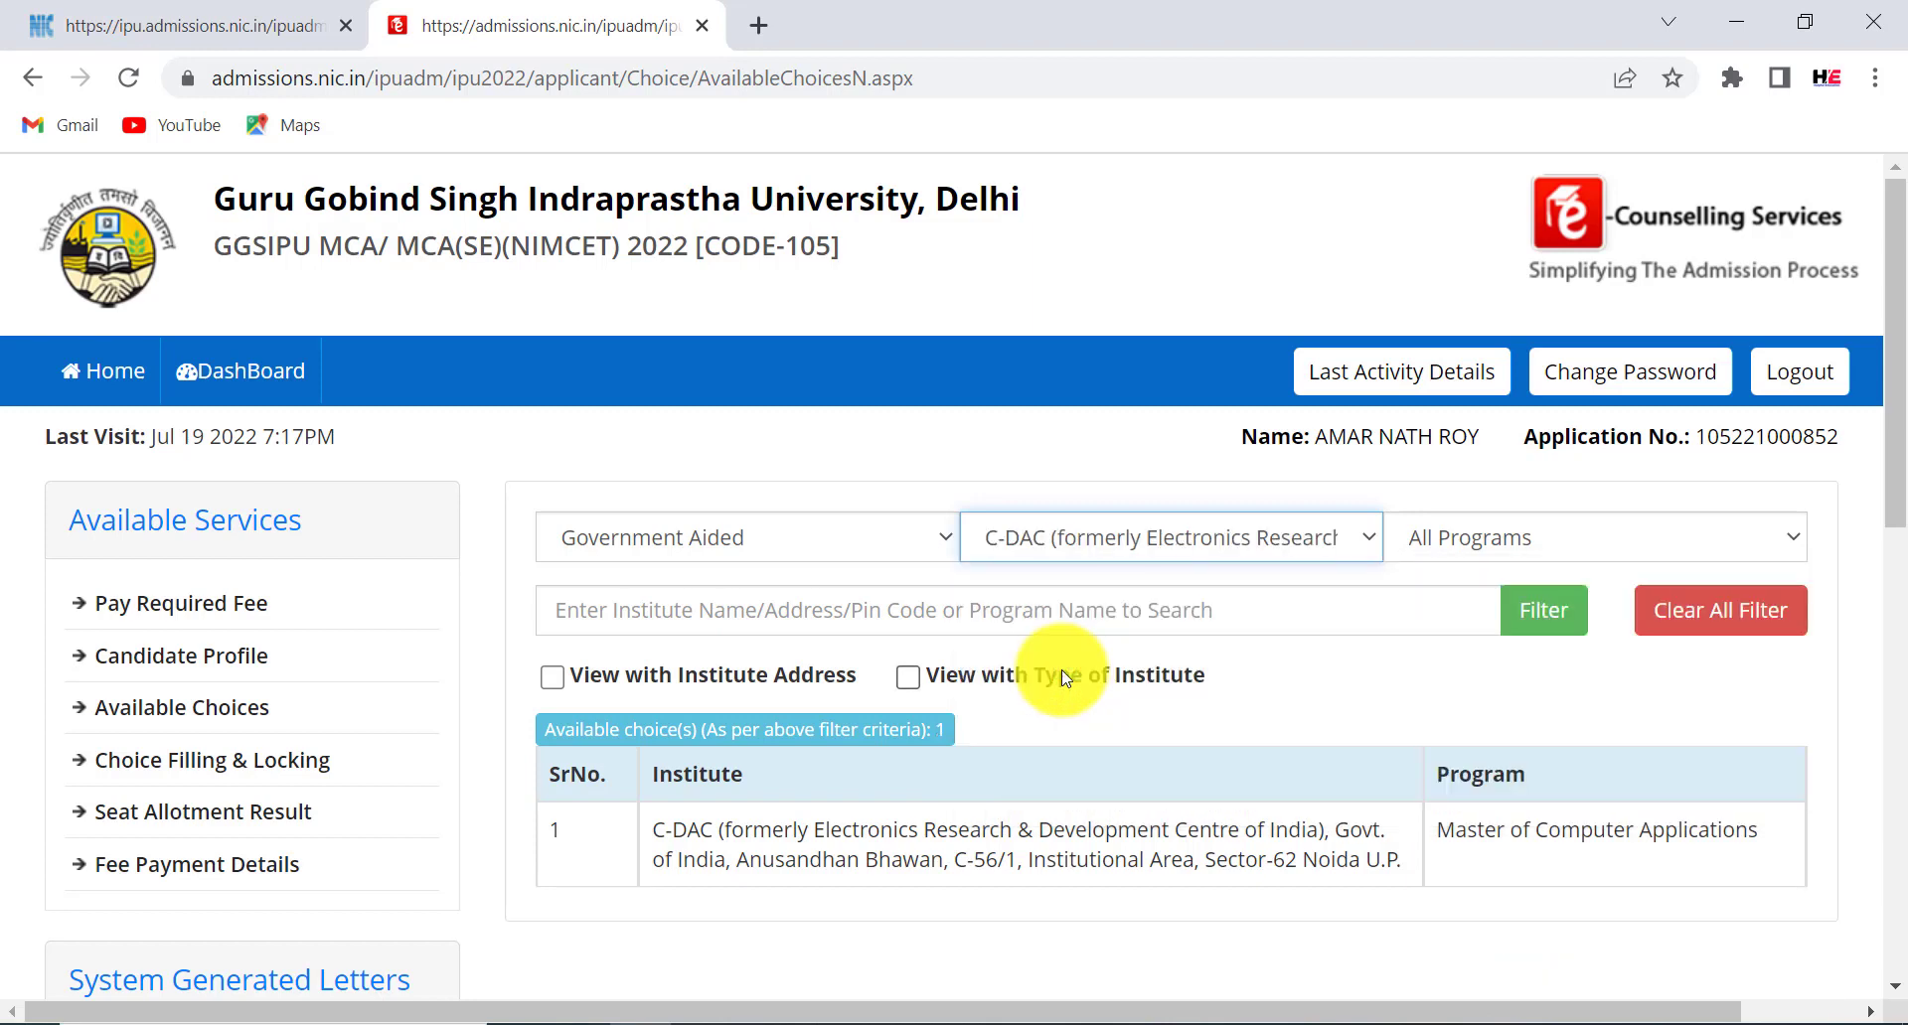
left_click(1492, 536)
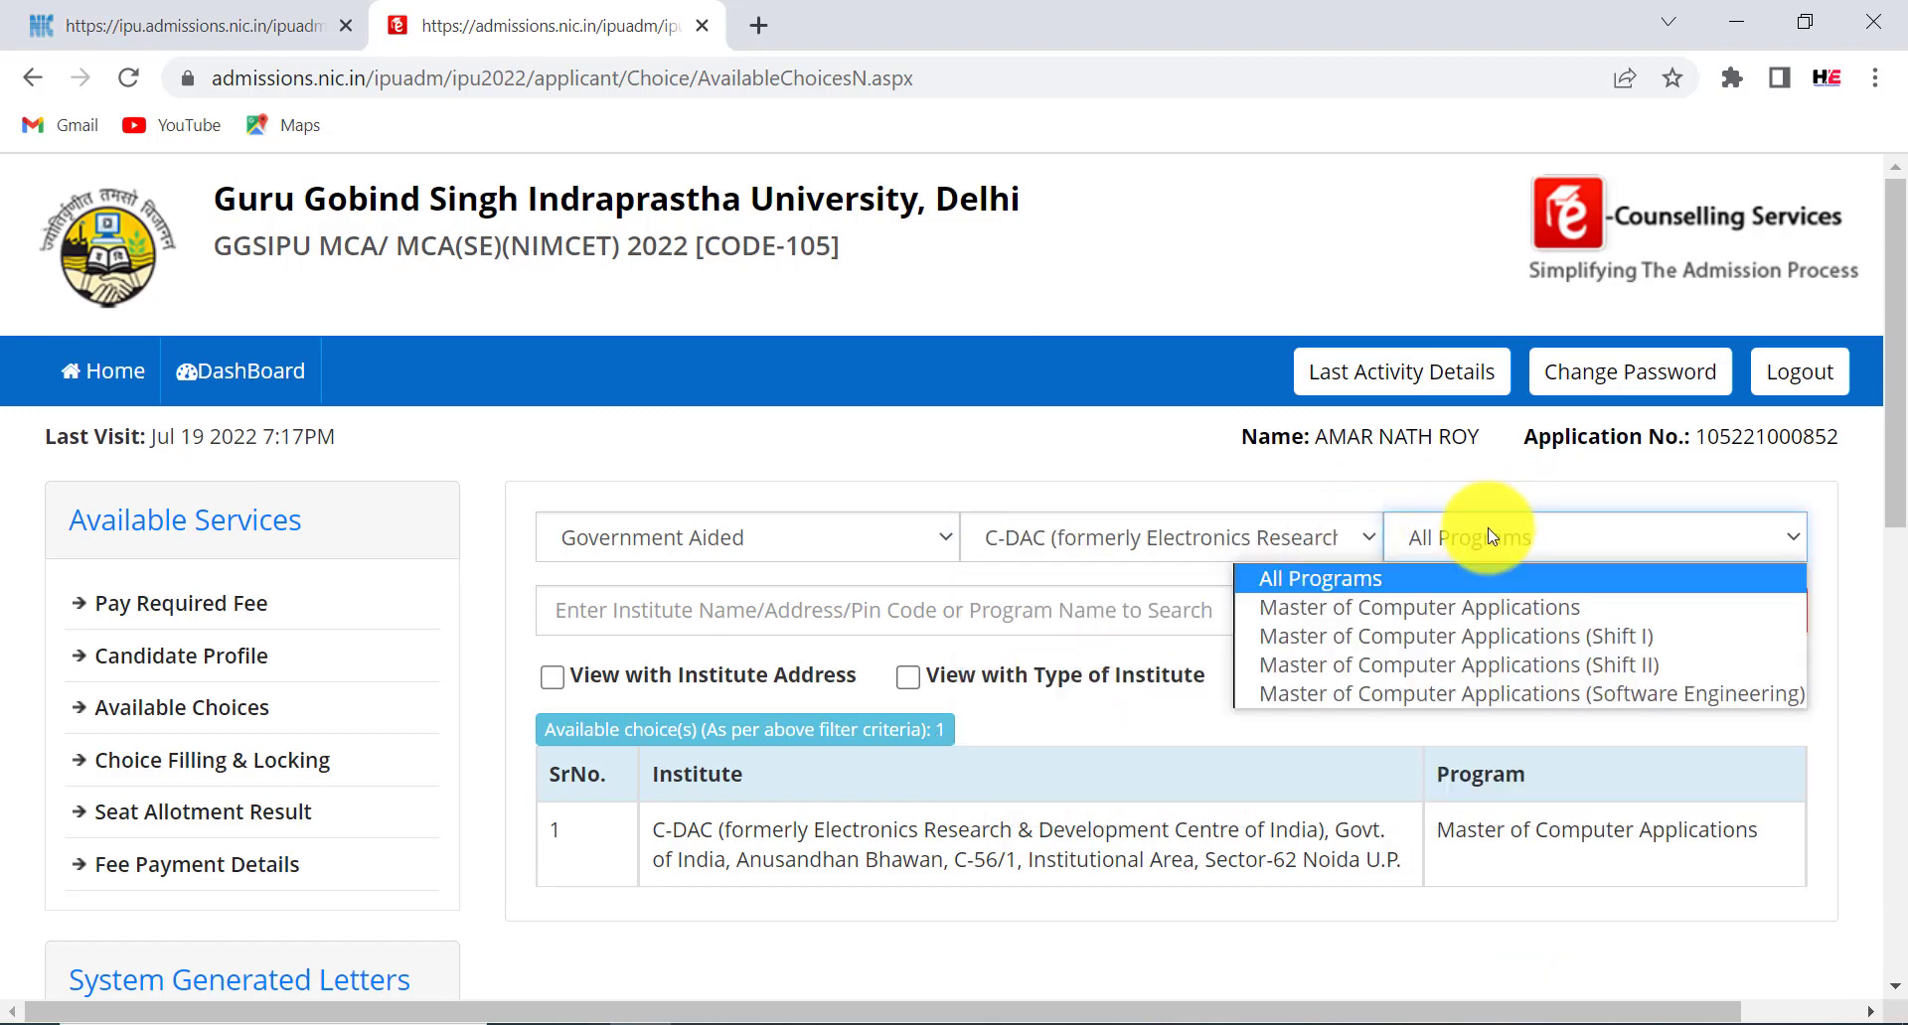
left_click(1477, 611)
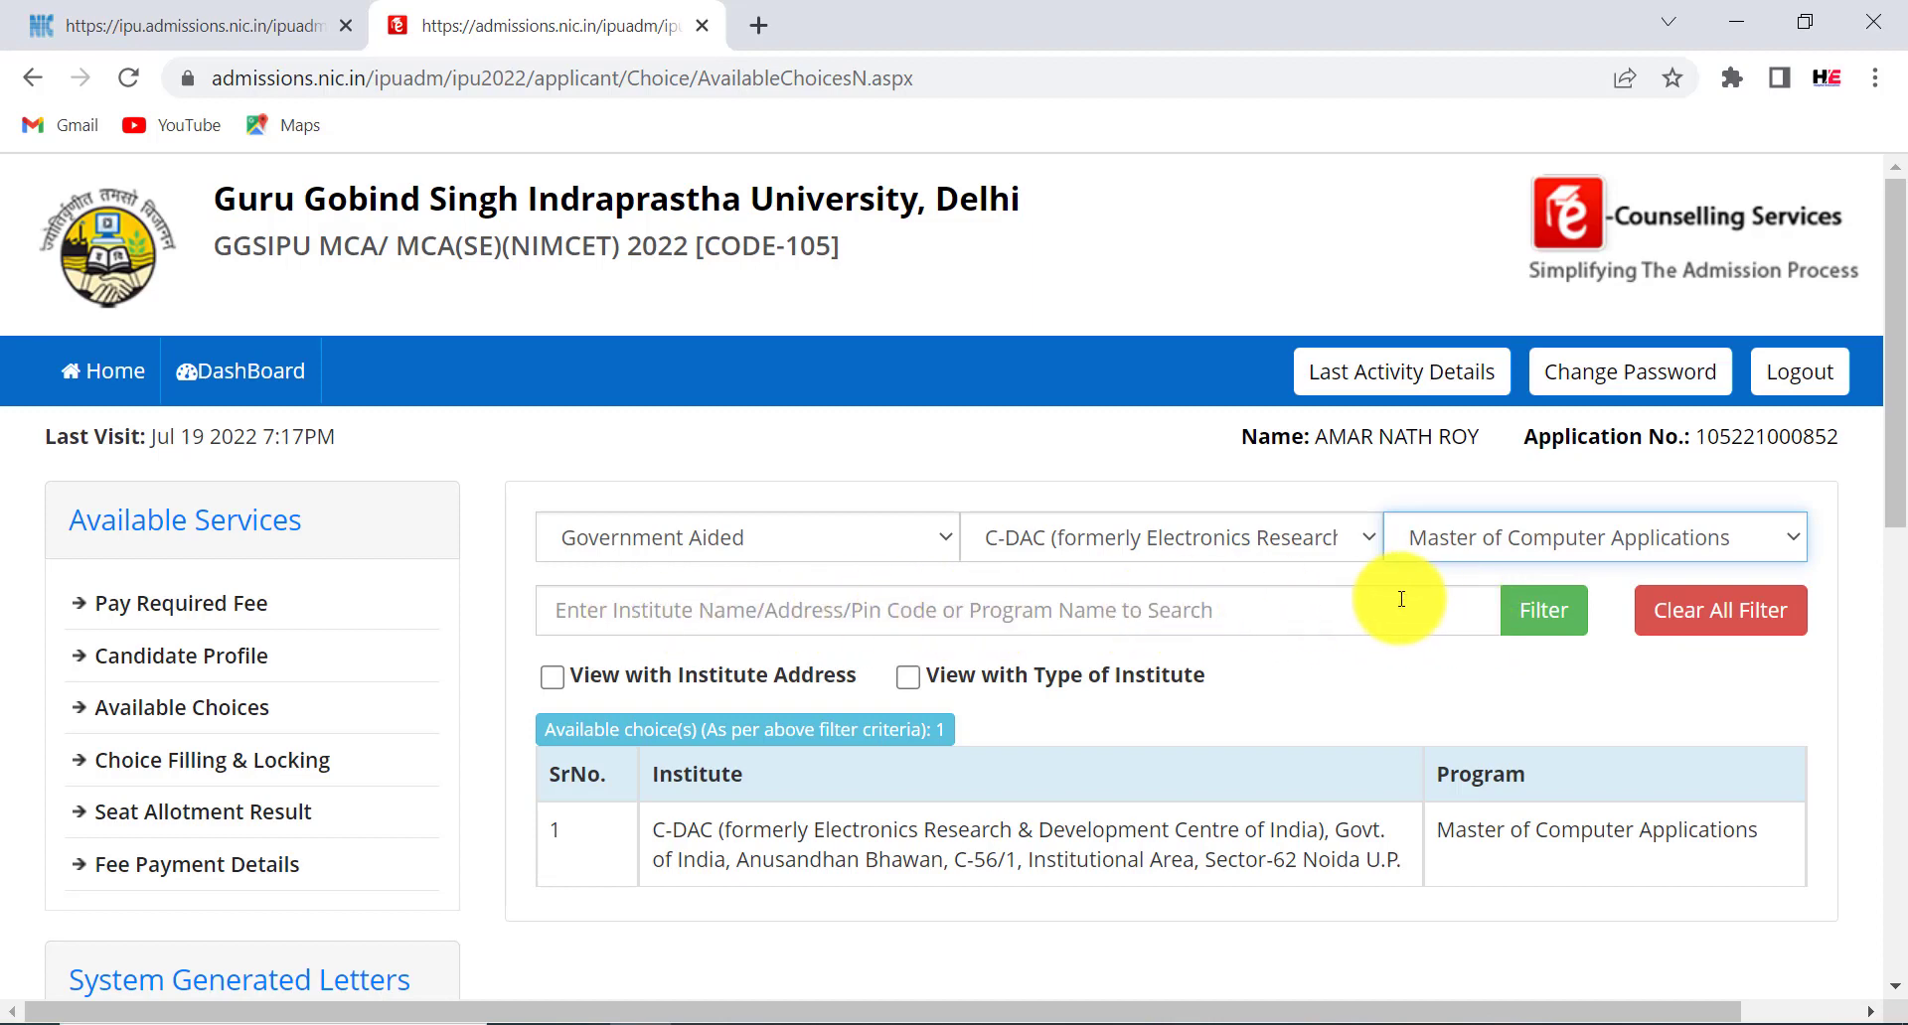
left_click(1564, 624)
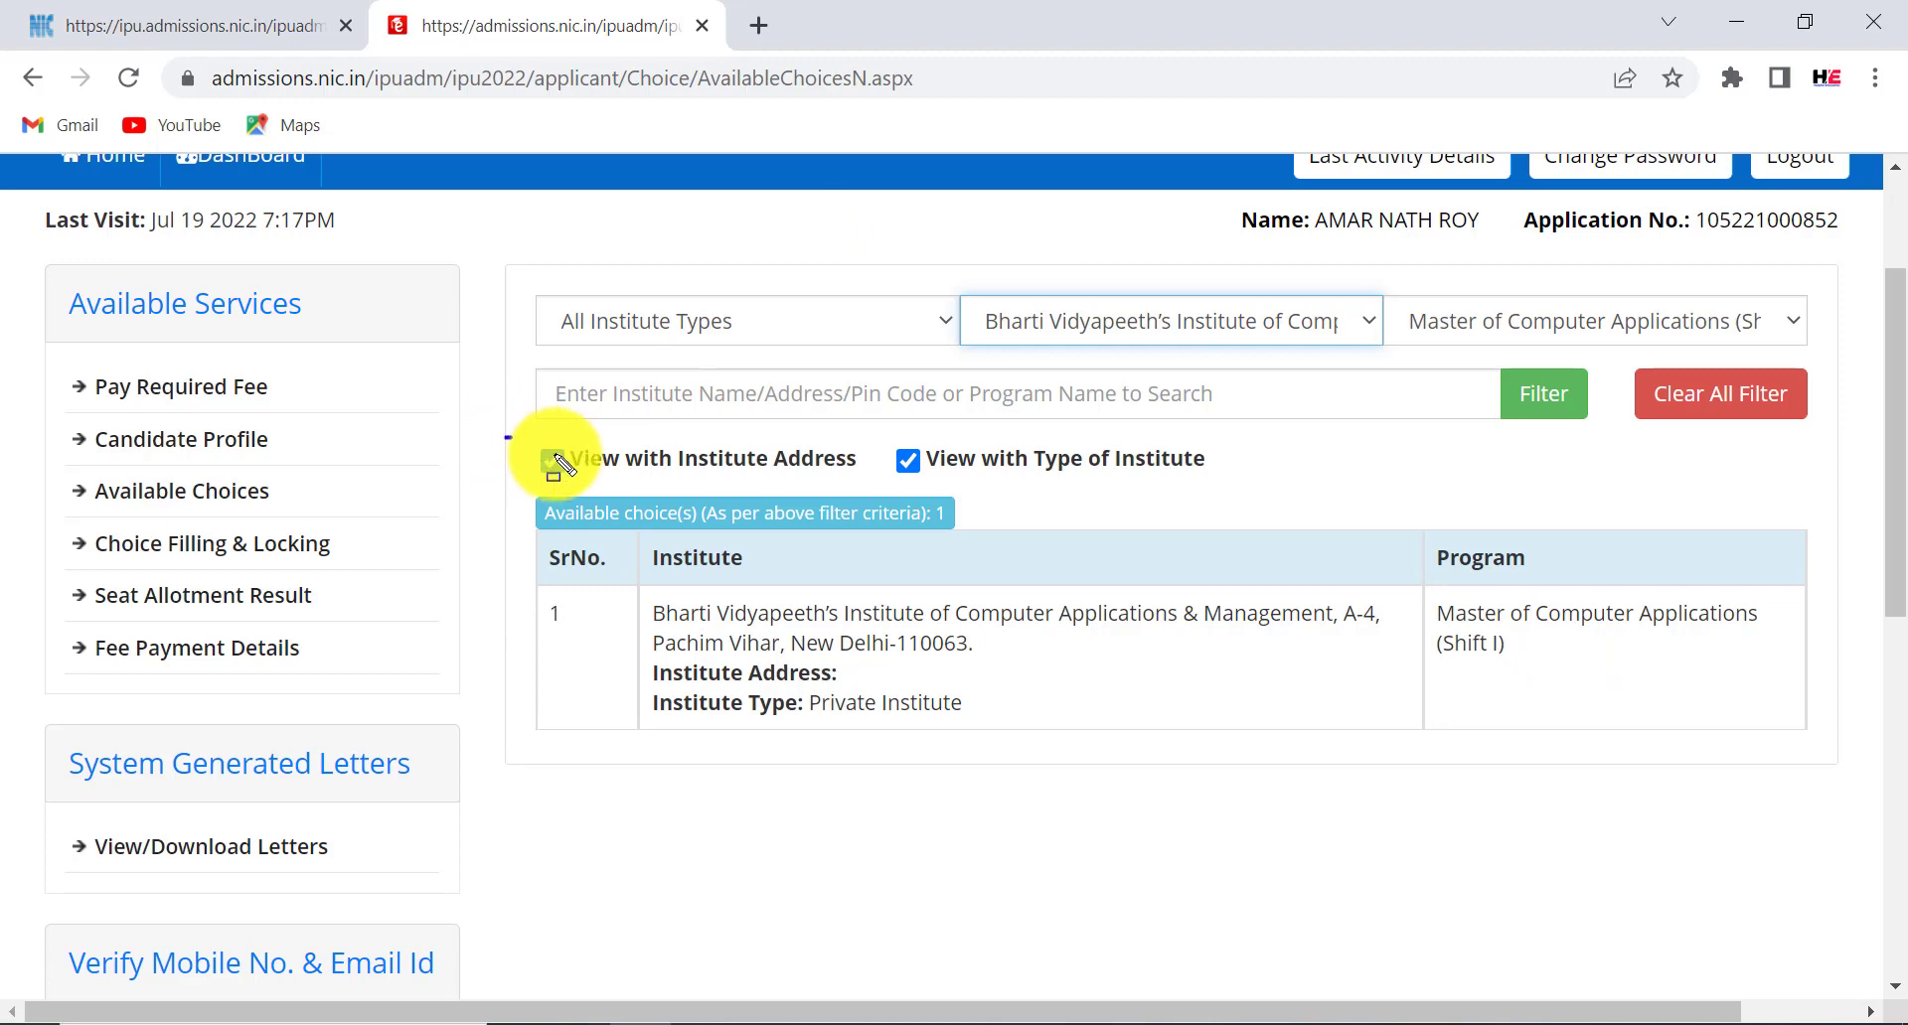
- Examine the View with Institute Address and View with Type of Institute display options for the filtered choice
left_click(553, 460)
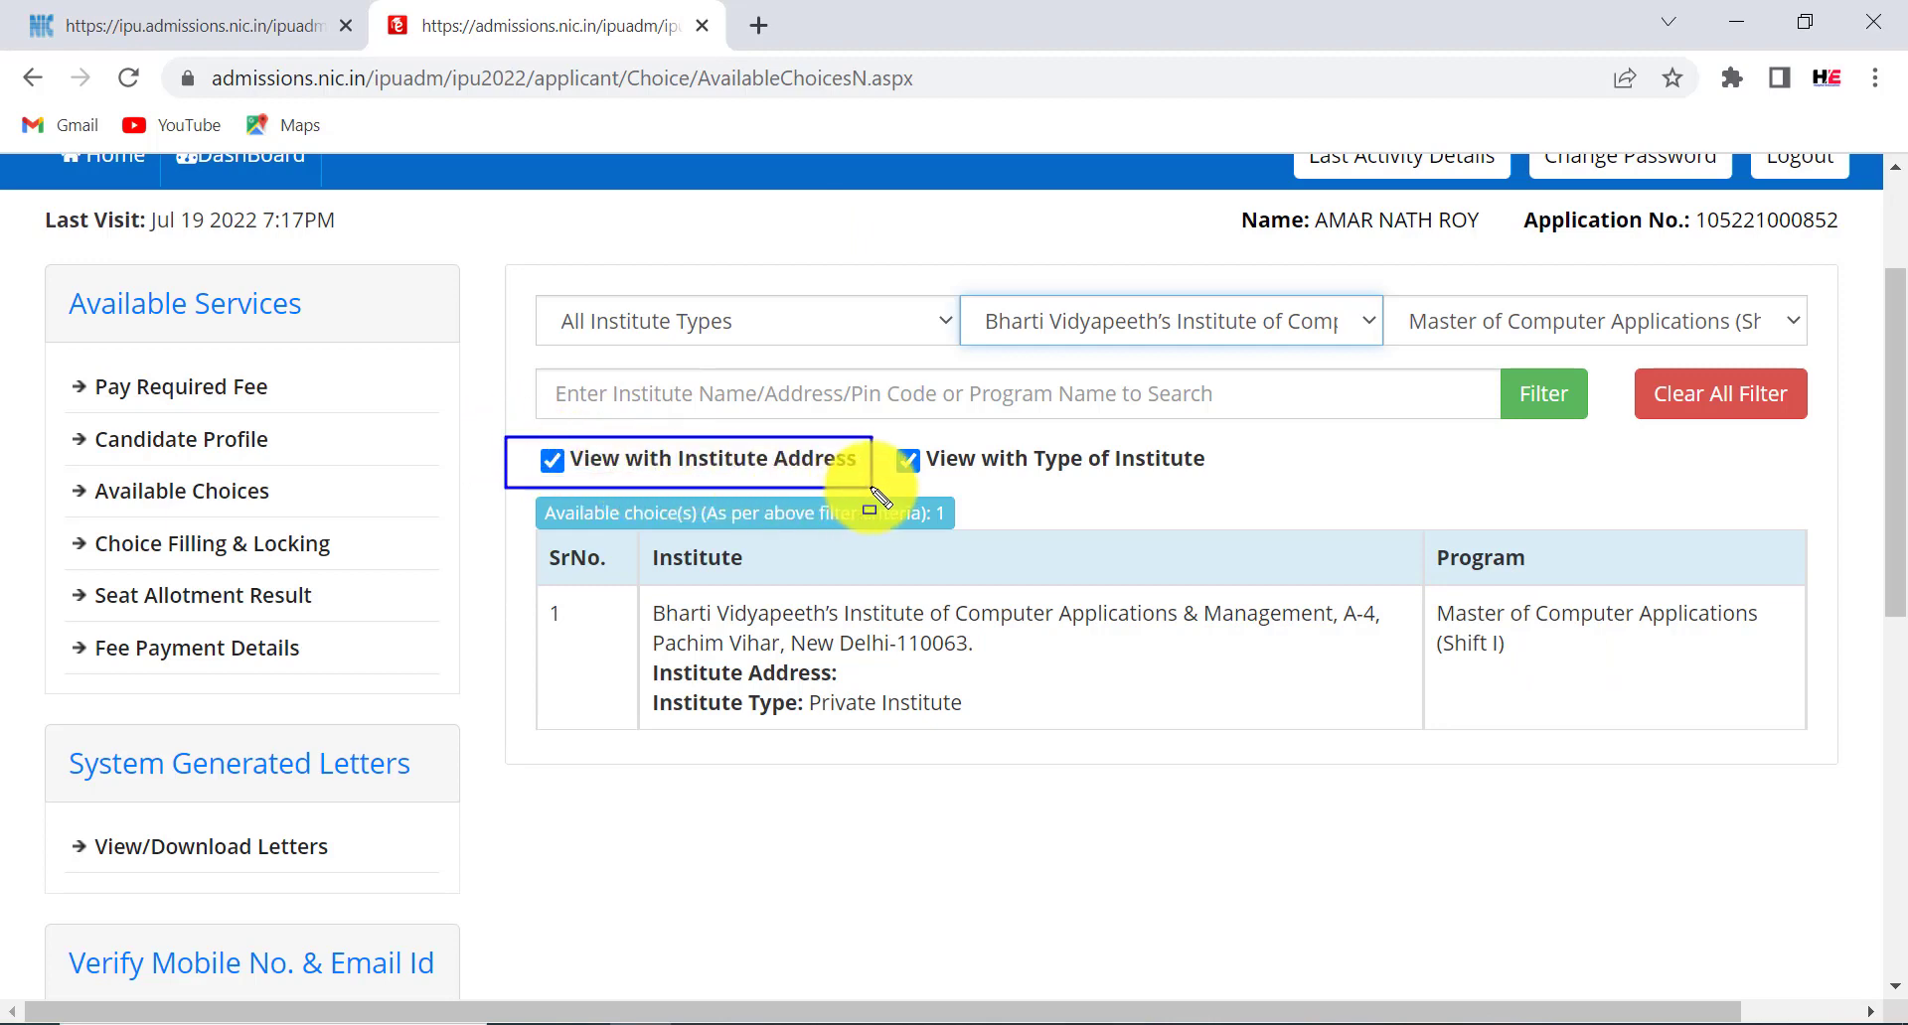
left_click(1108, 481)
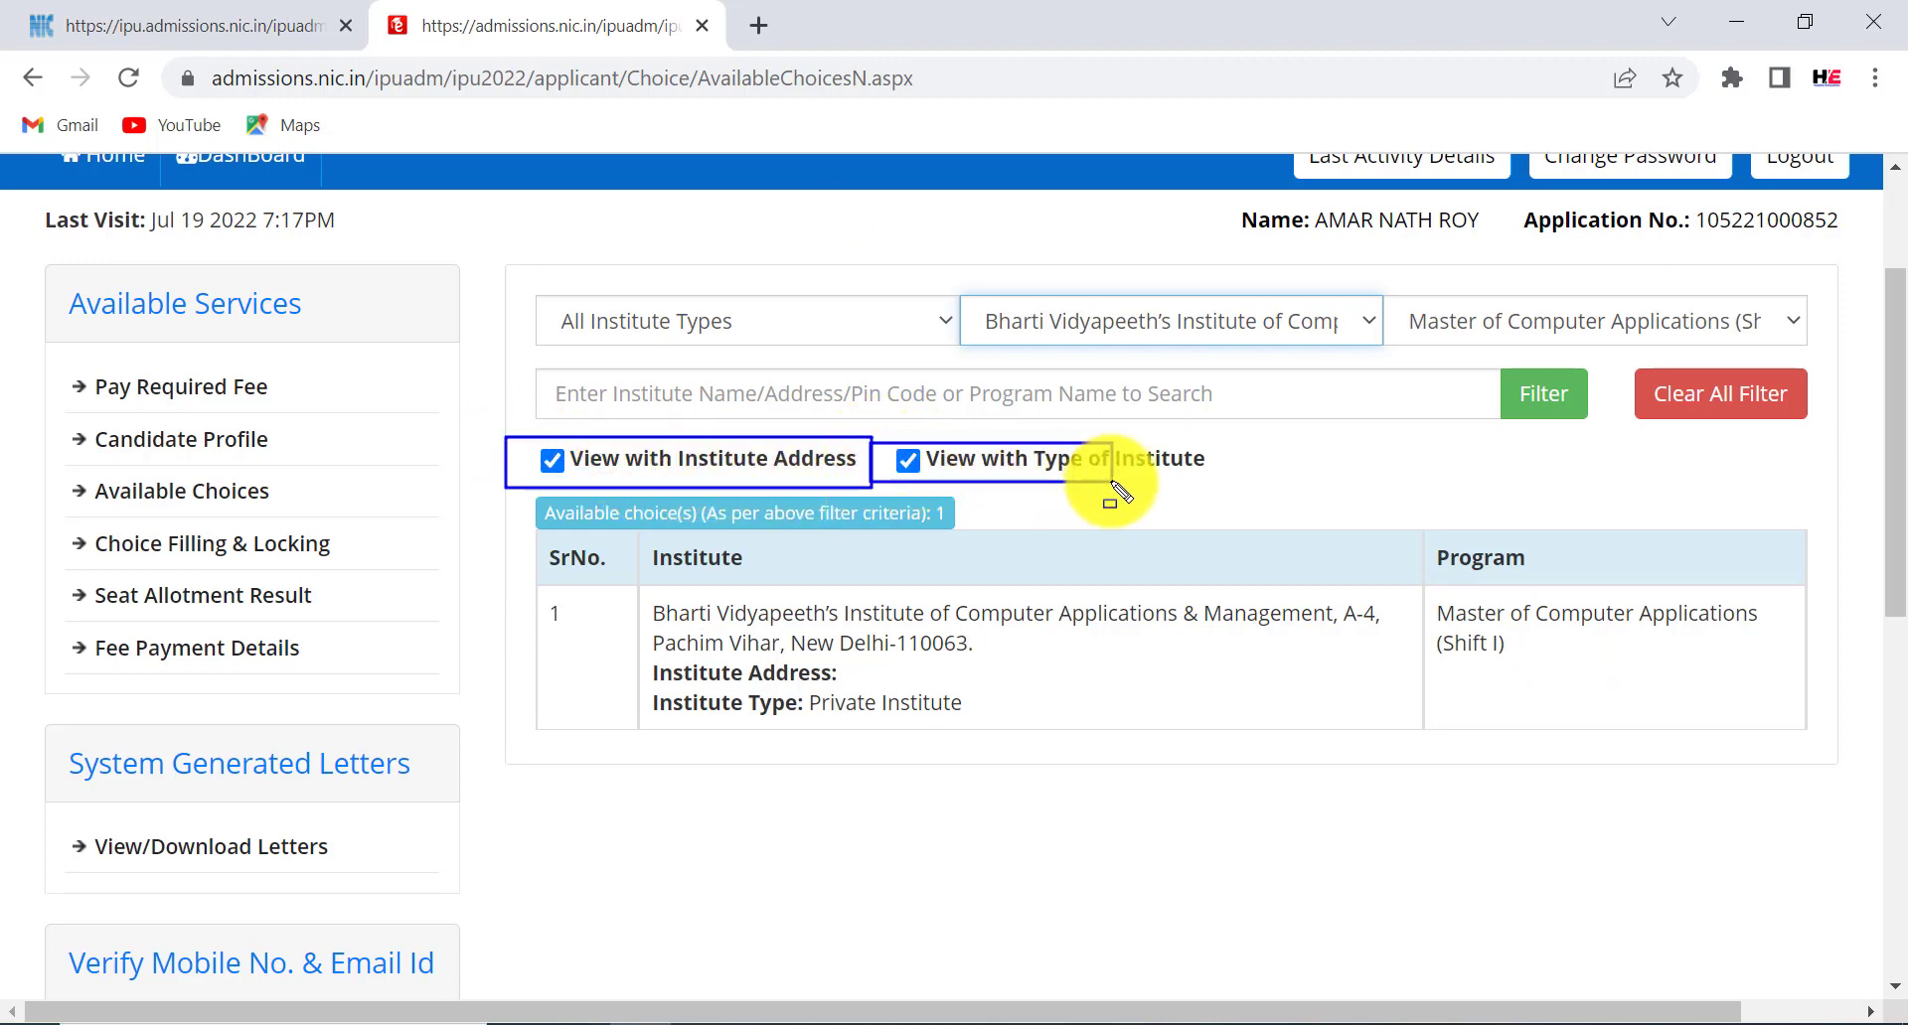
left_click_drag(1111, 482, 1240, 482)
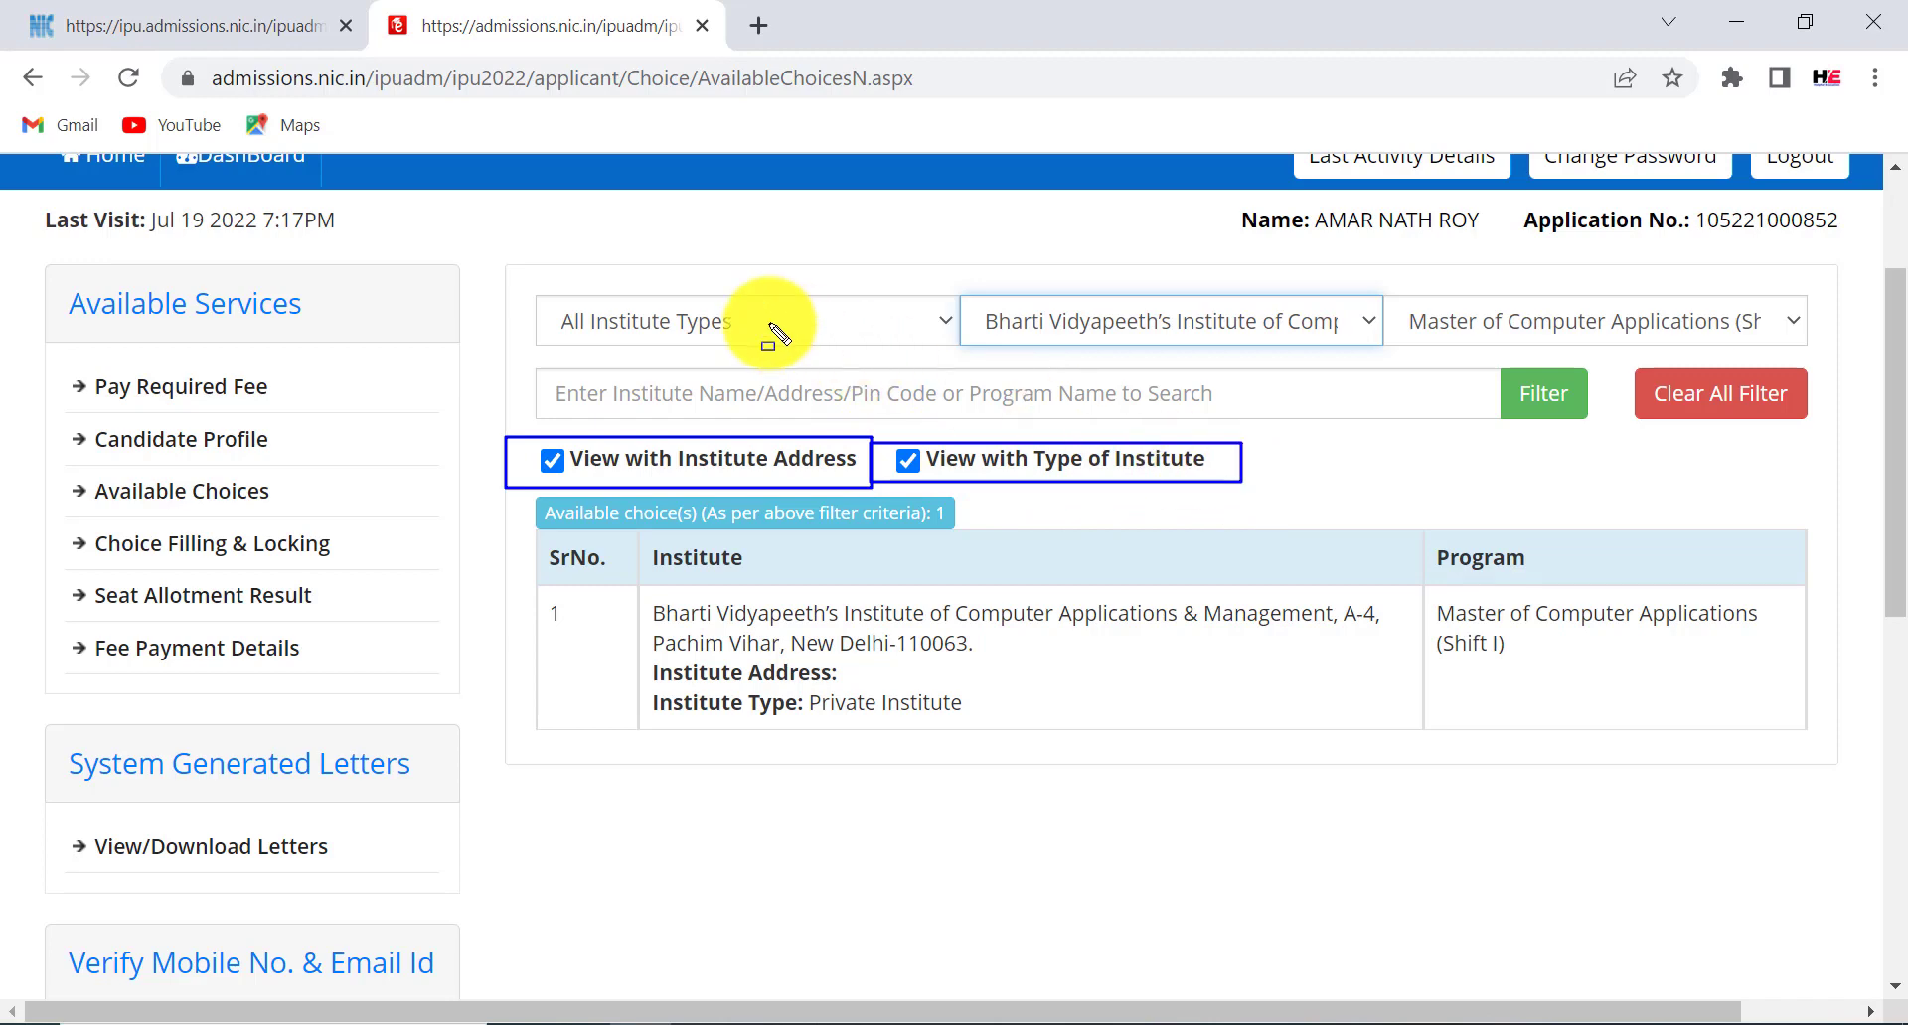
key("Escape")
- Reset the choice filters to All Institute Types, All Institutes and All Programs
left_click(790, 320)
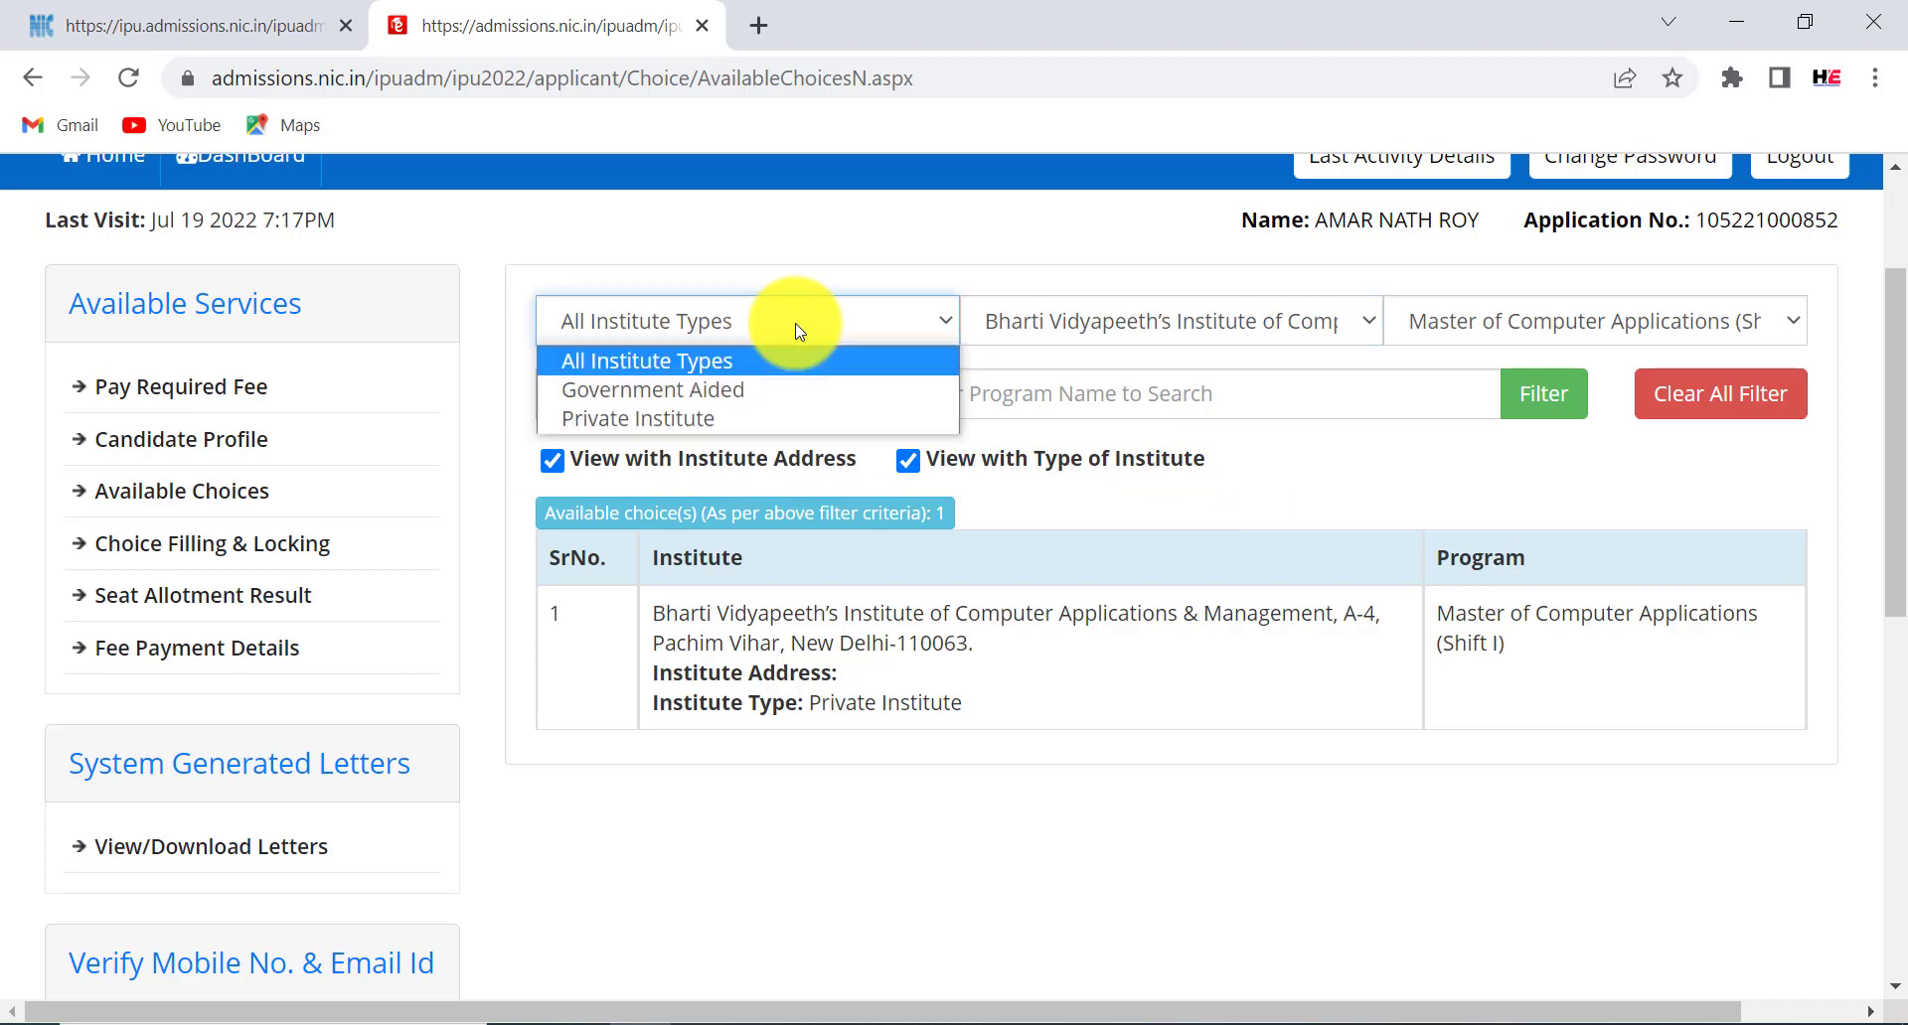
left_click(737, 364)
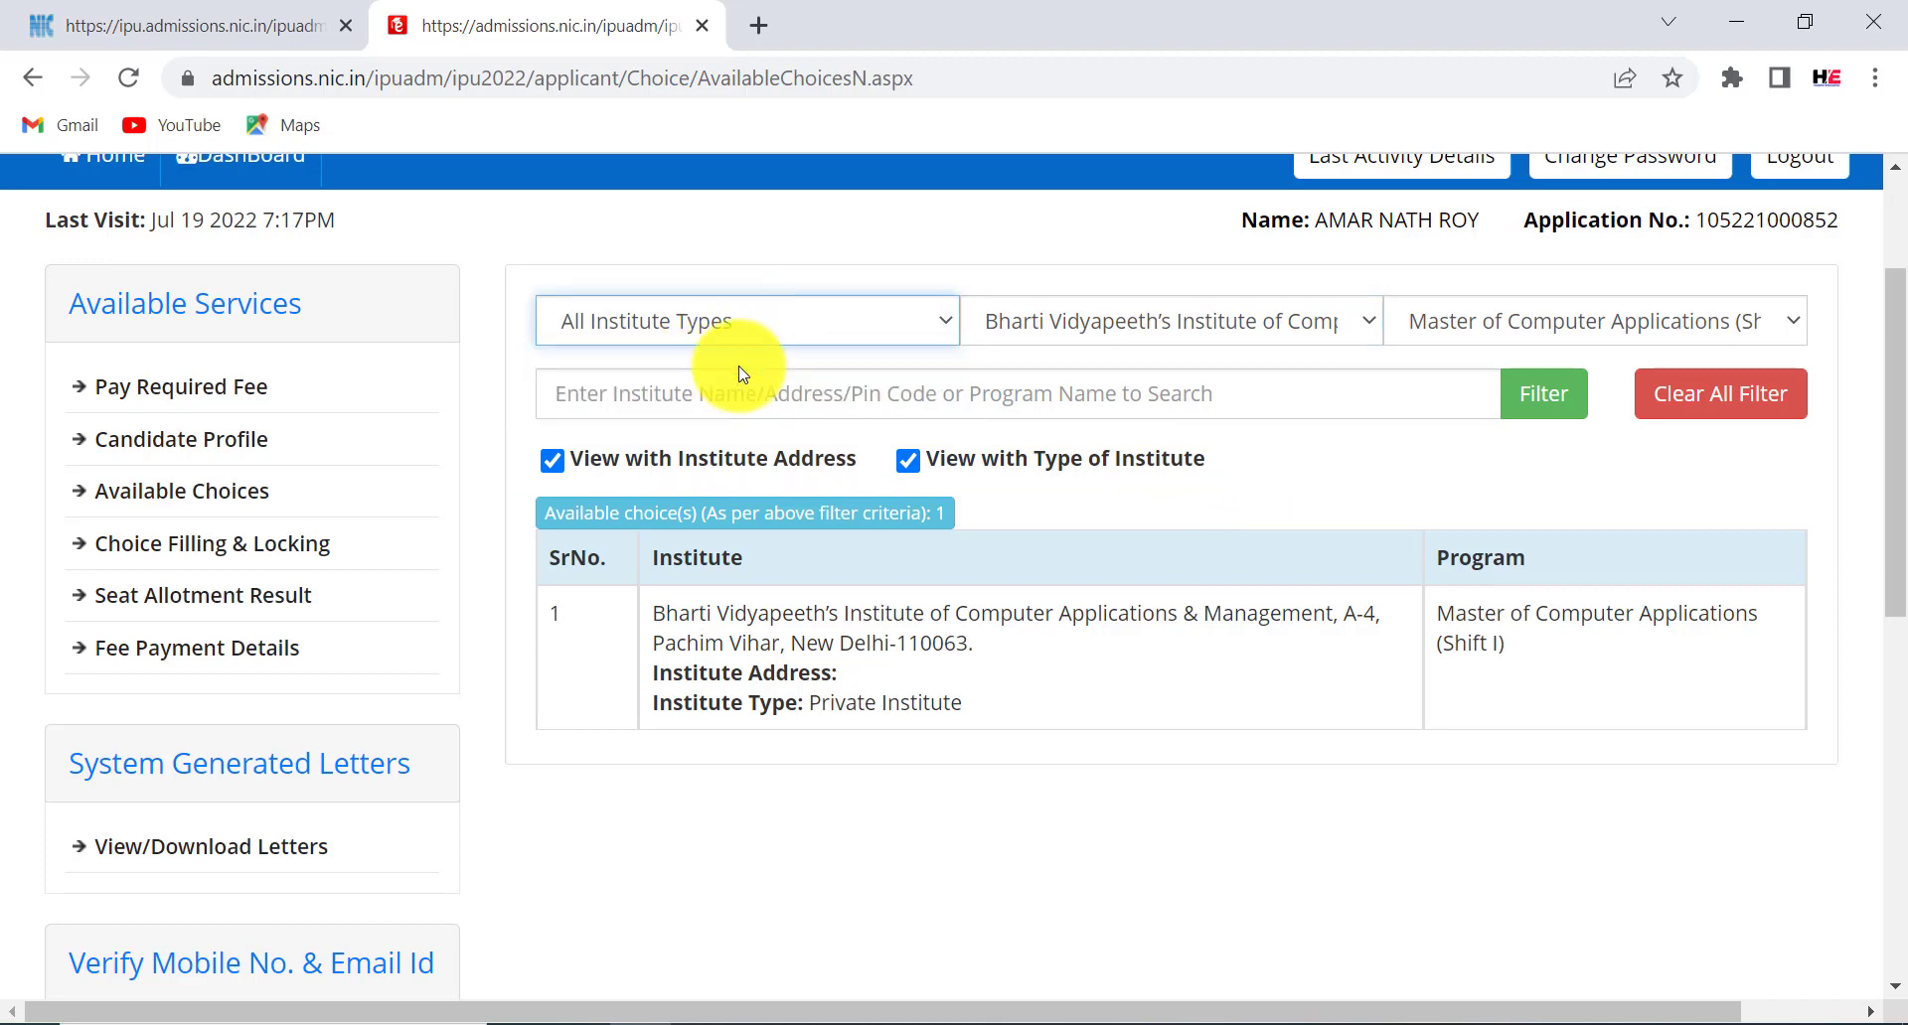
left_click(1042, 324)
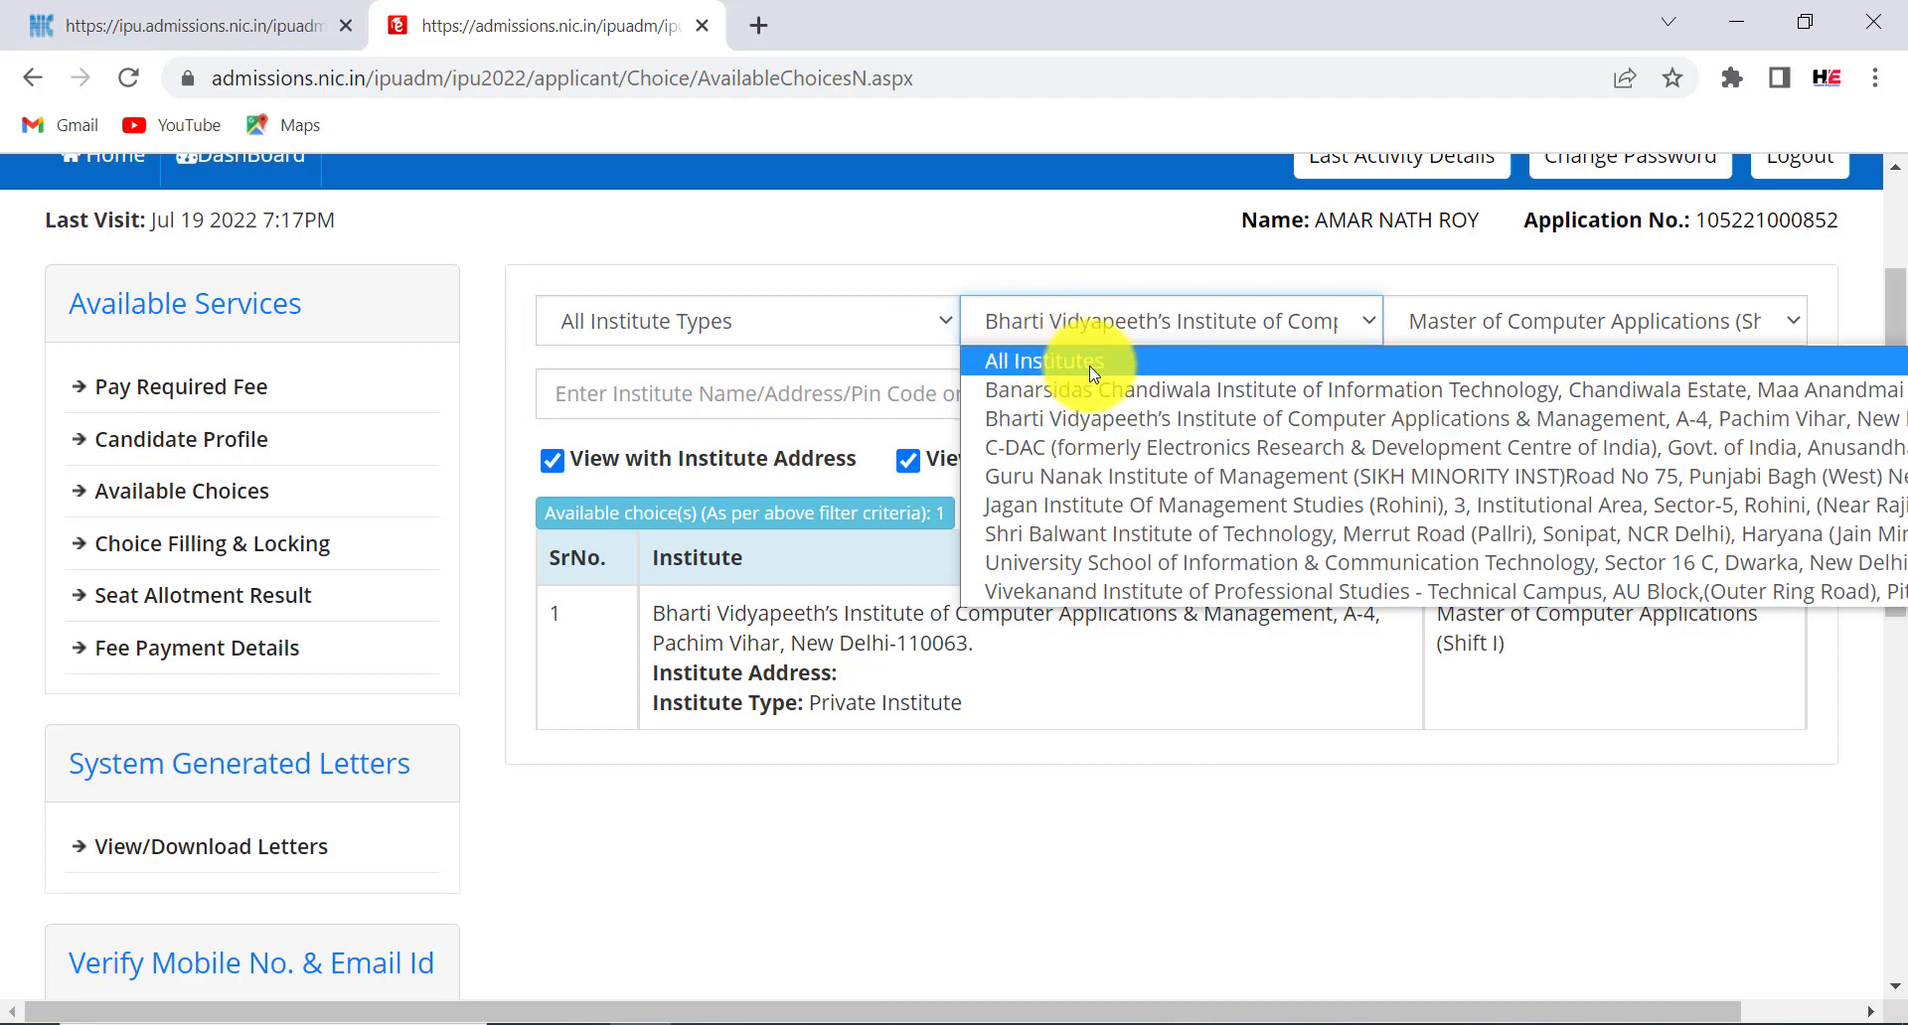
left_click(1090, 367)
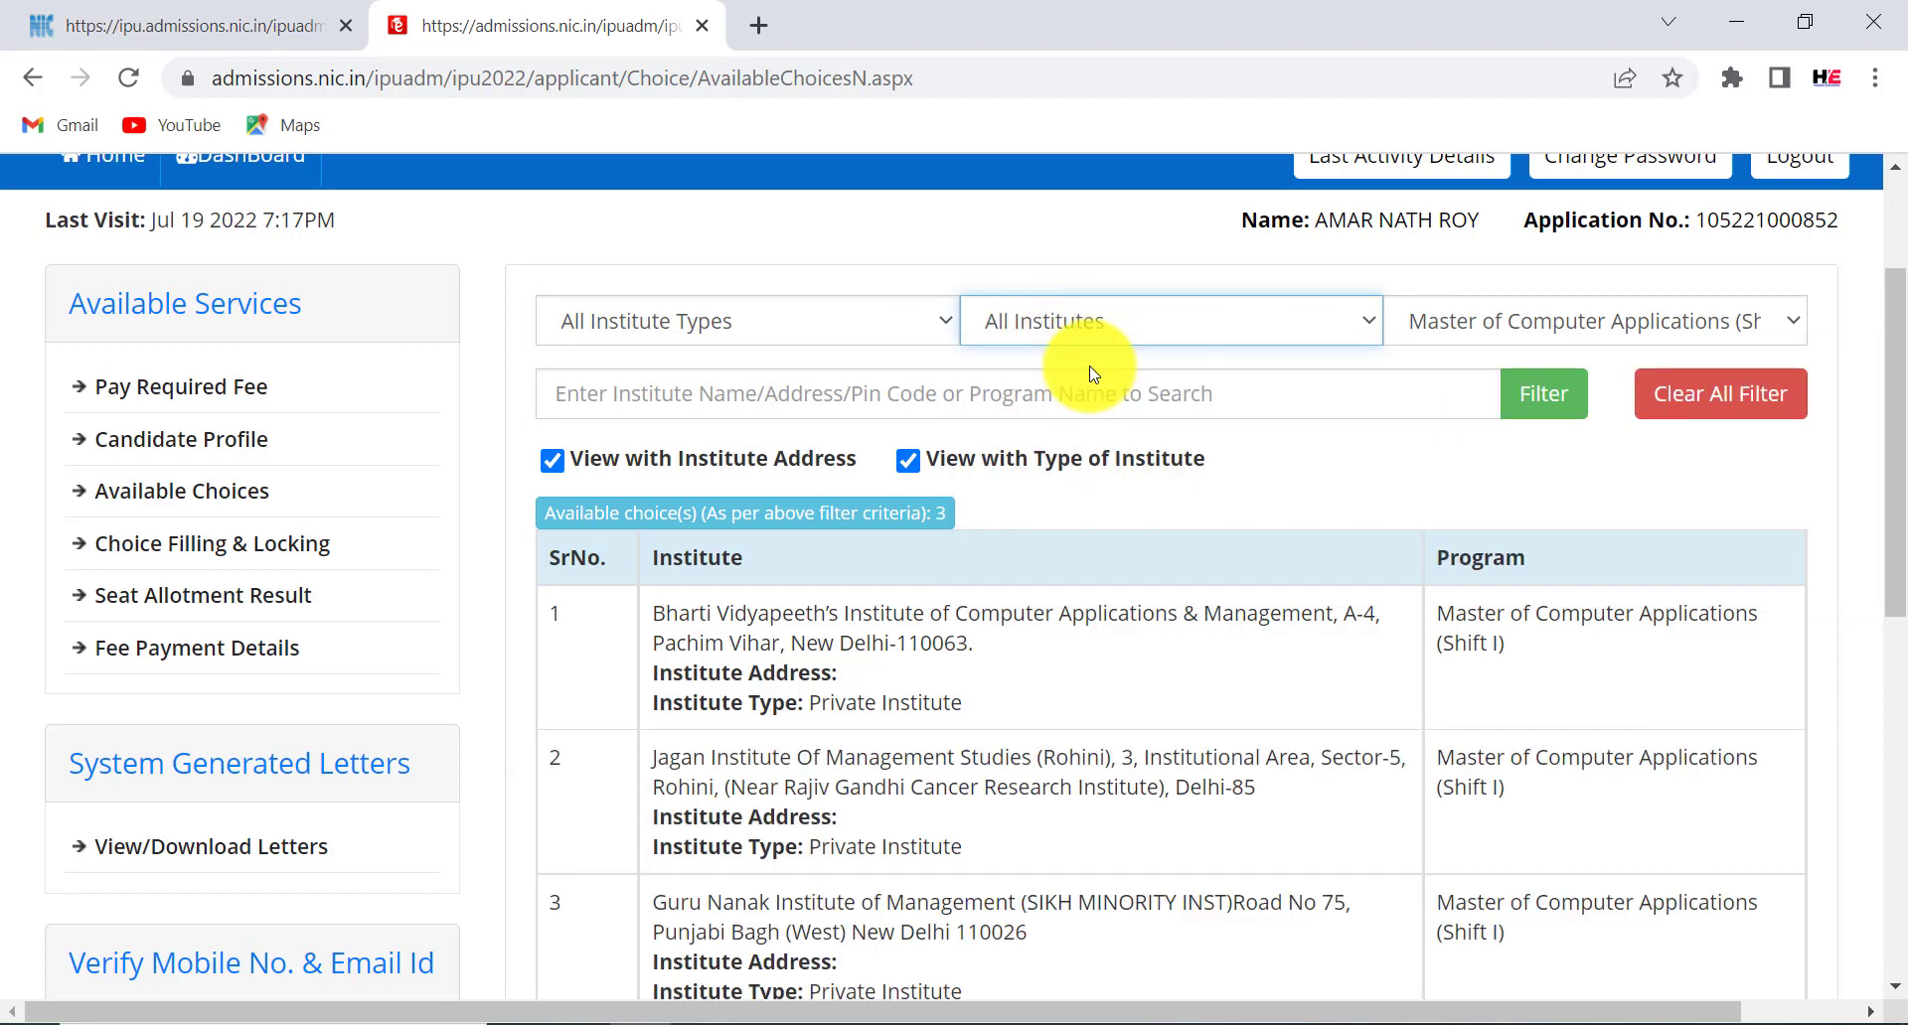
left_click(1555, 335)
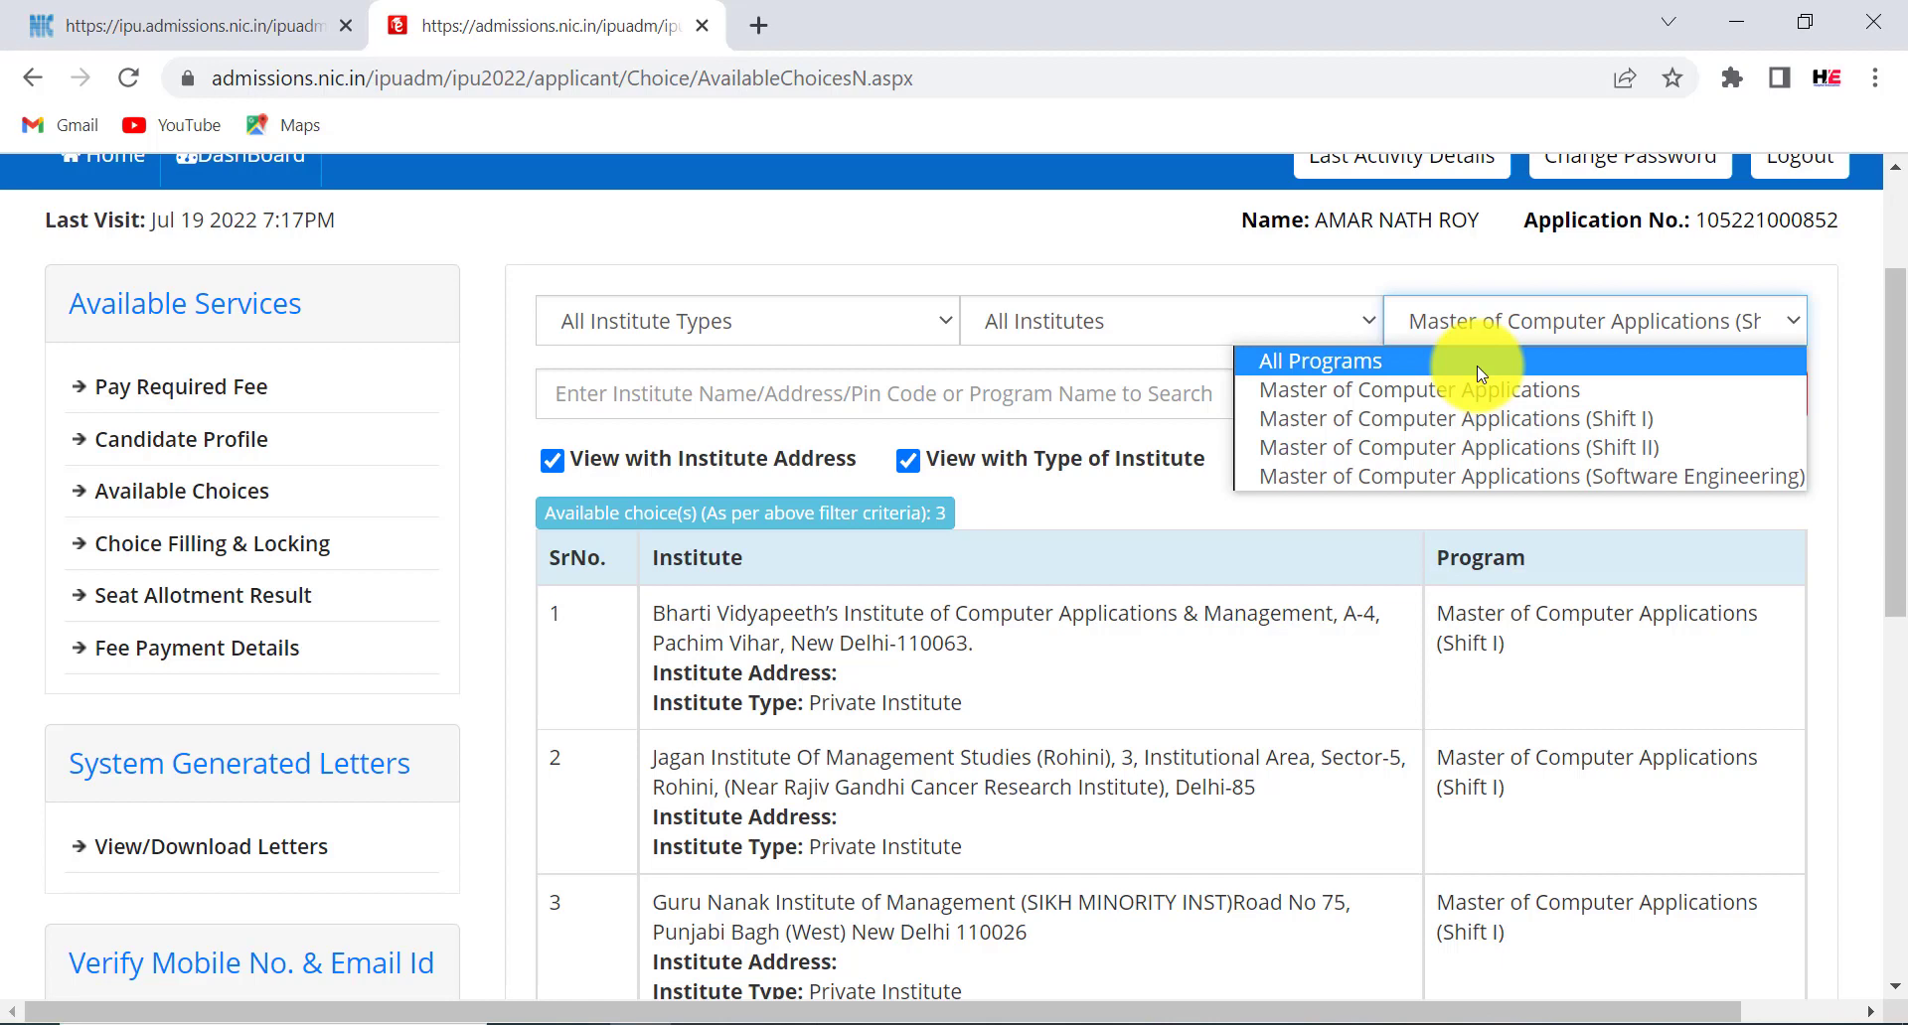
left_click(1404, 368)
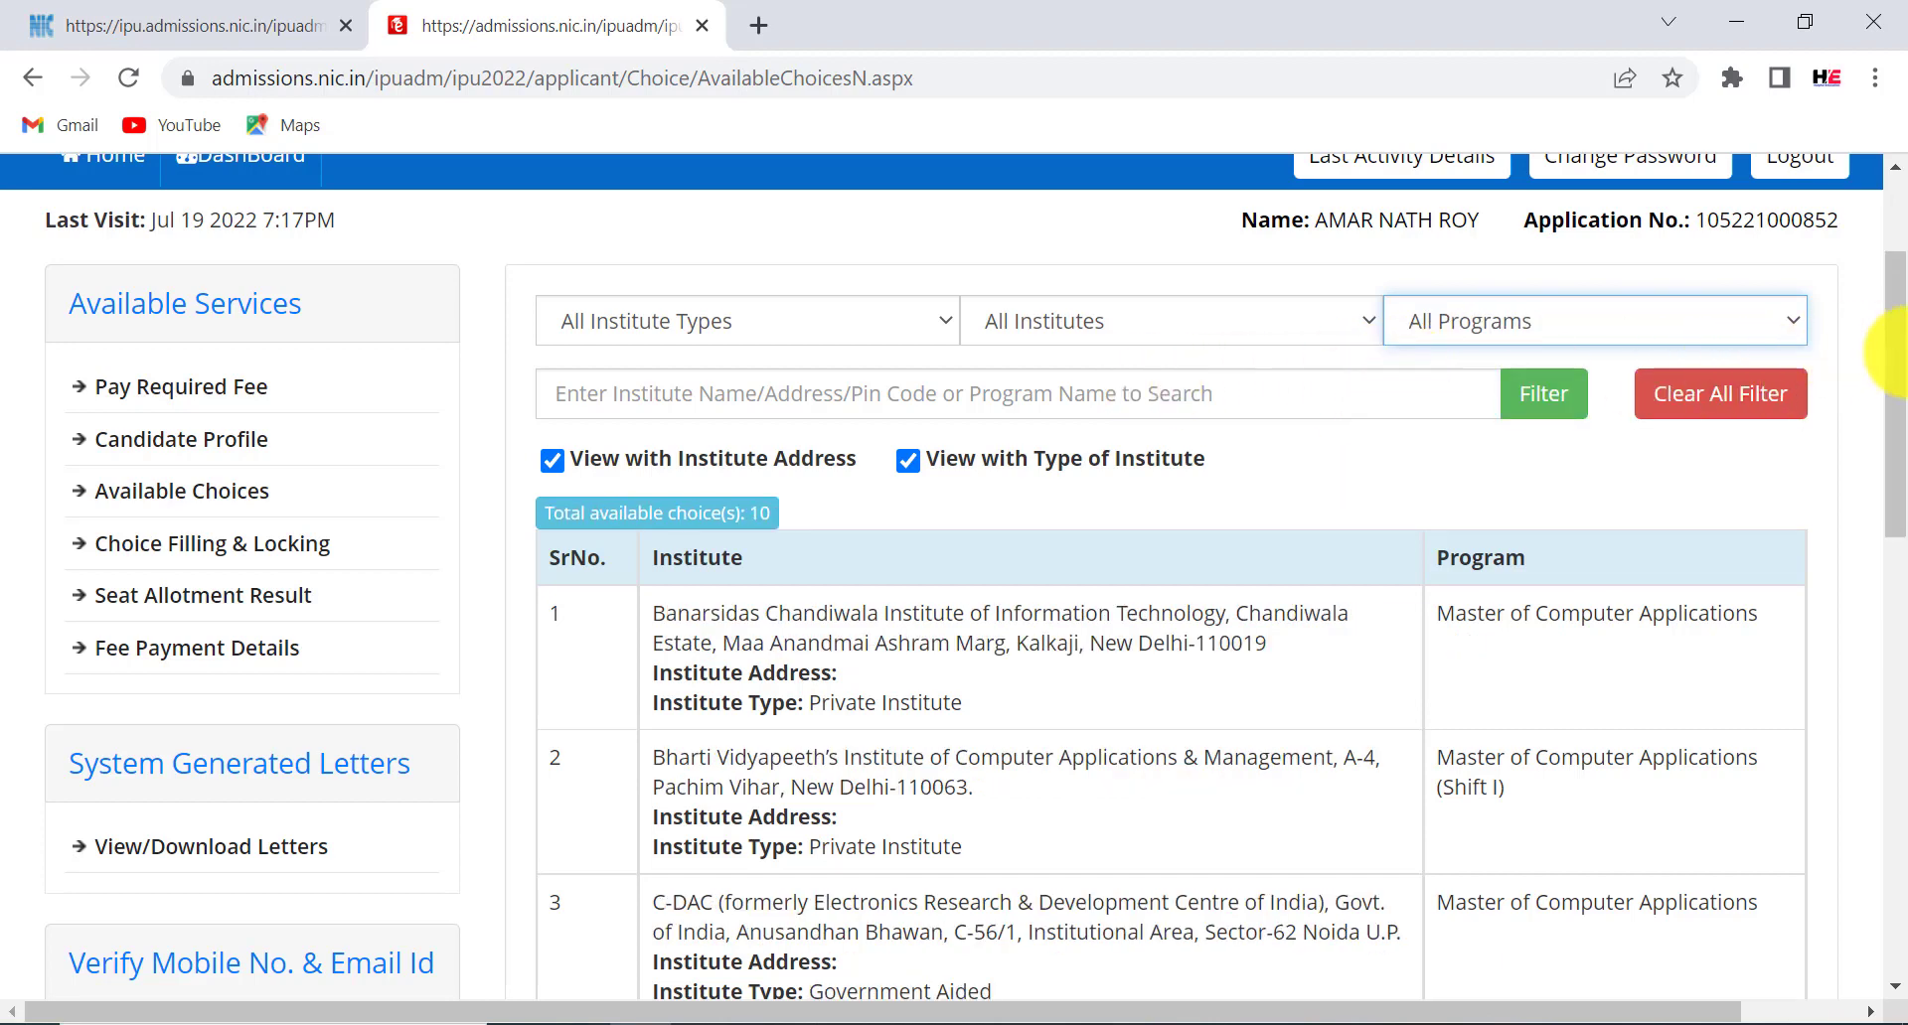
- Examine the institute name, institute type and program of the Banarsidas Chandiwala and C-DAC entries in the choice list
left_click_drag(1894, 356, 1893, 420)
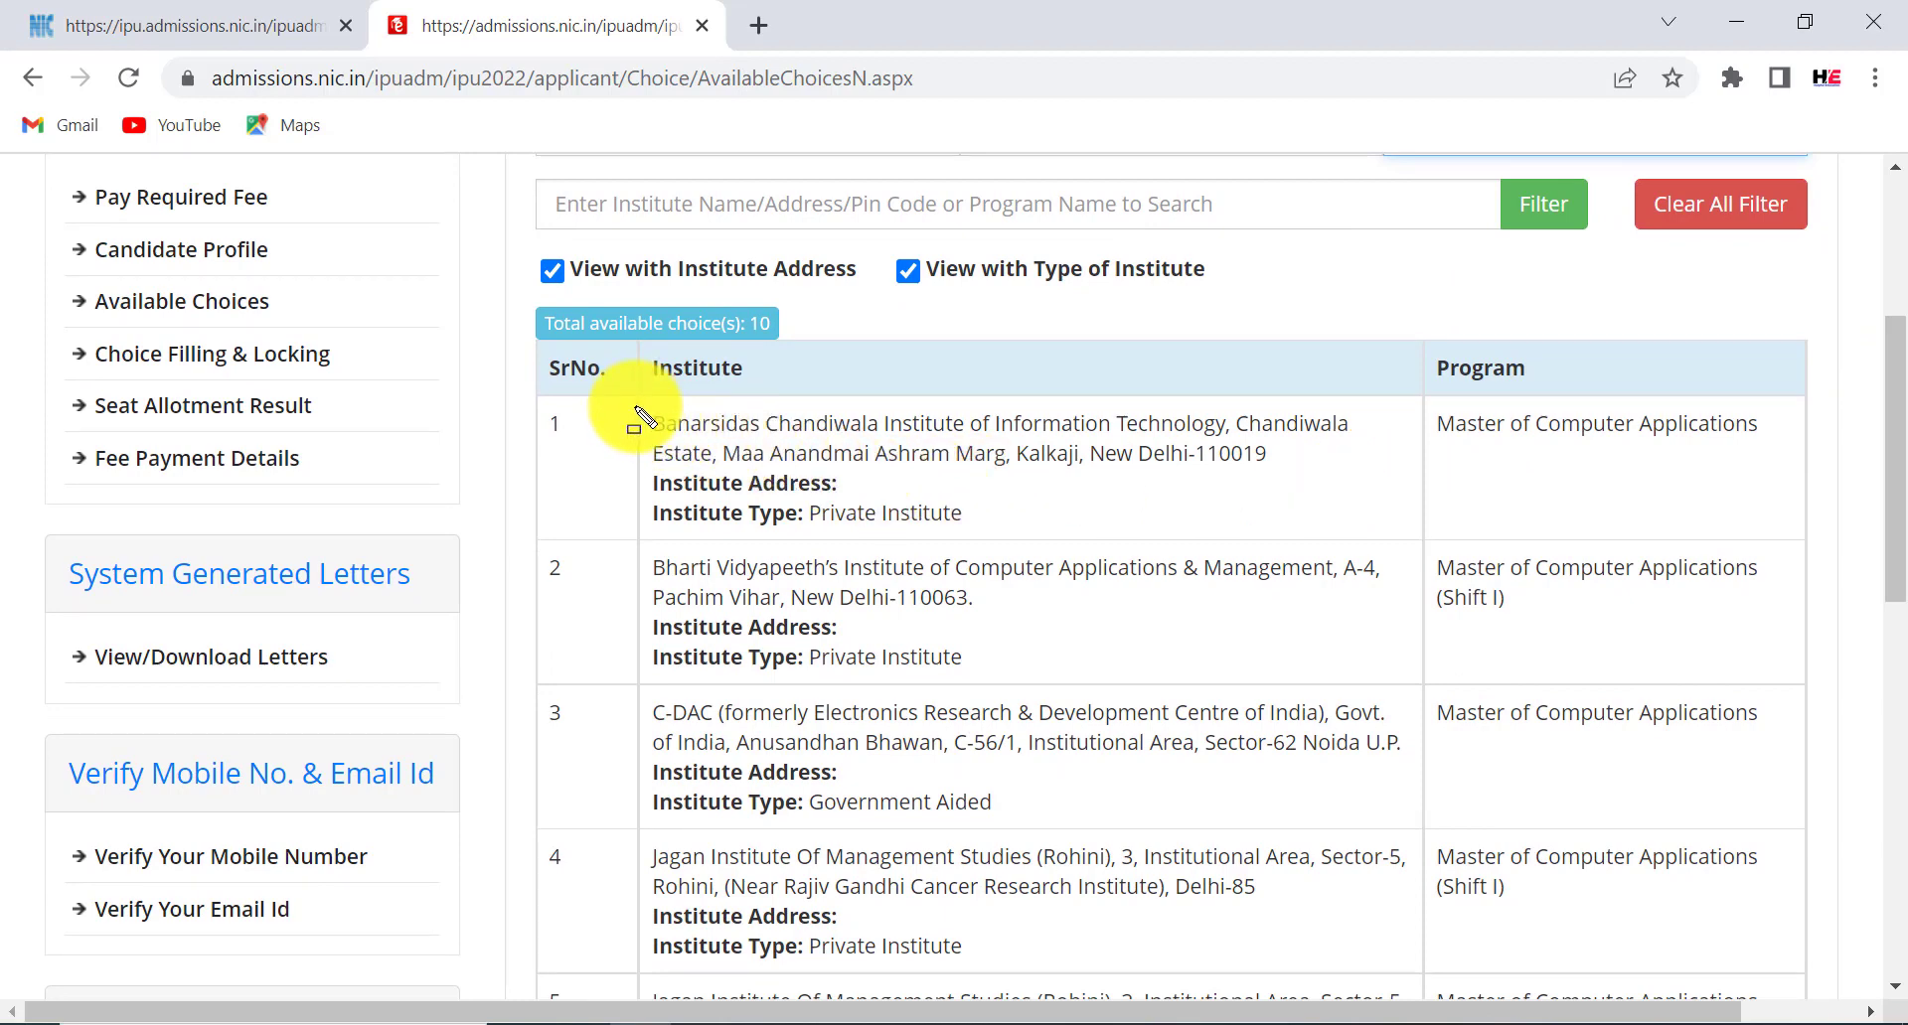
mouse_move(634, 405)
left_mouse_down()
mouse_move(842, 470)
mouse_move(1061, 447)
mouse_move(1276, 453)
mouse_move(1378, 488)
mouse_move(1387, 467)
left_mouse_up()
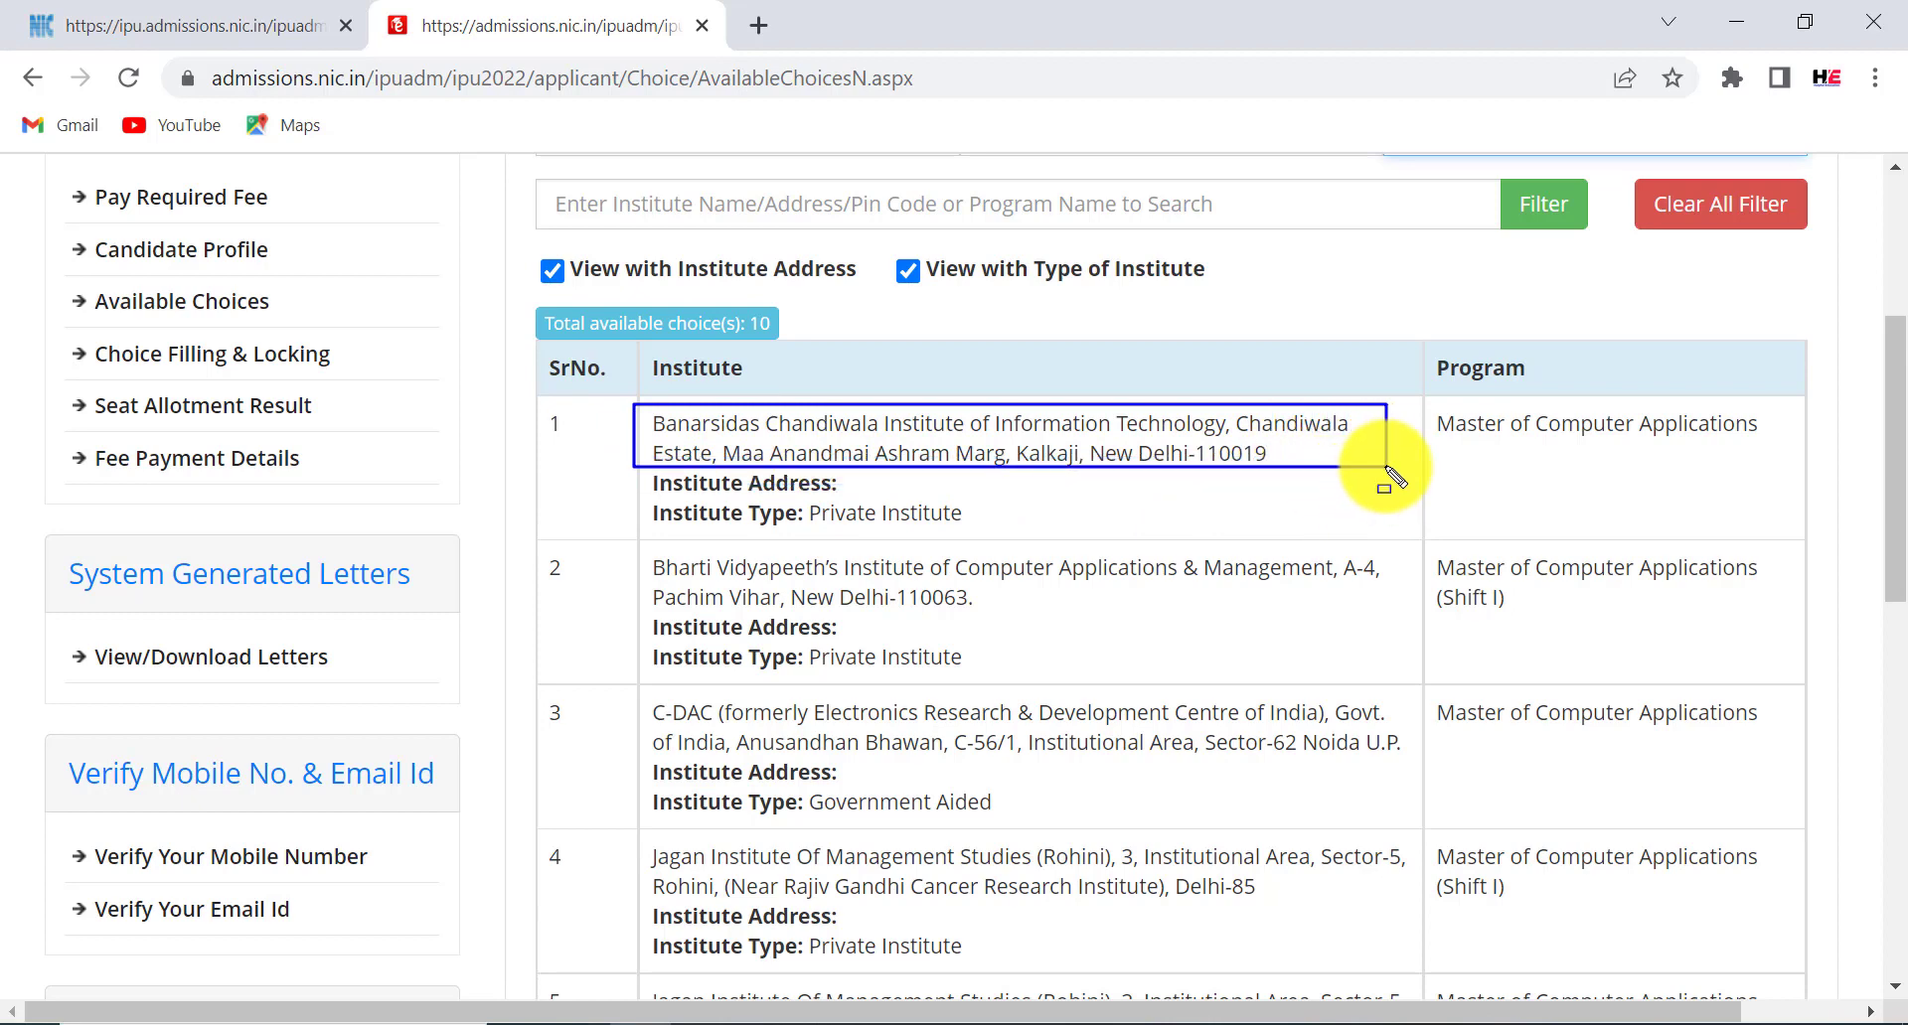
mouse_move(636, 496)
left_mouse_down()
mouse_move(985, 510)
mouse_move(1020, 533)
left_mouse_up()
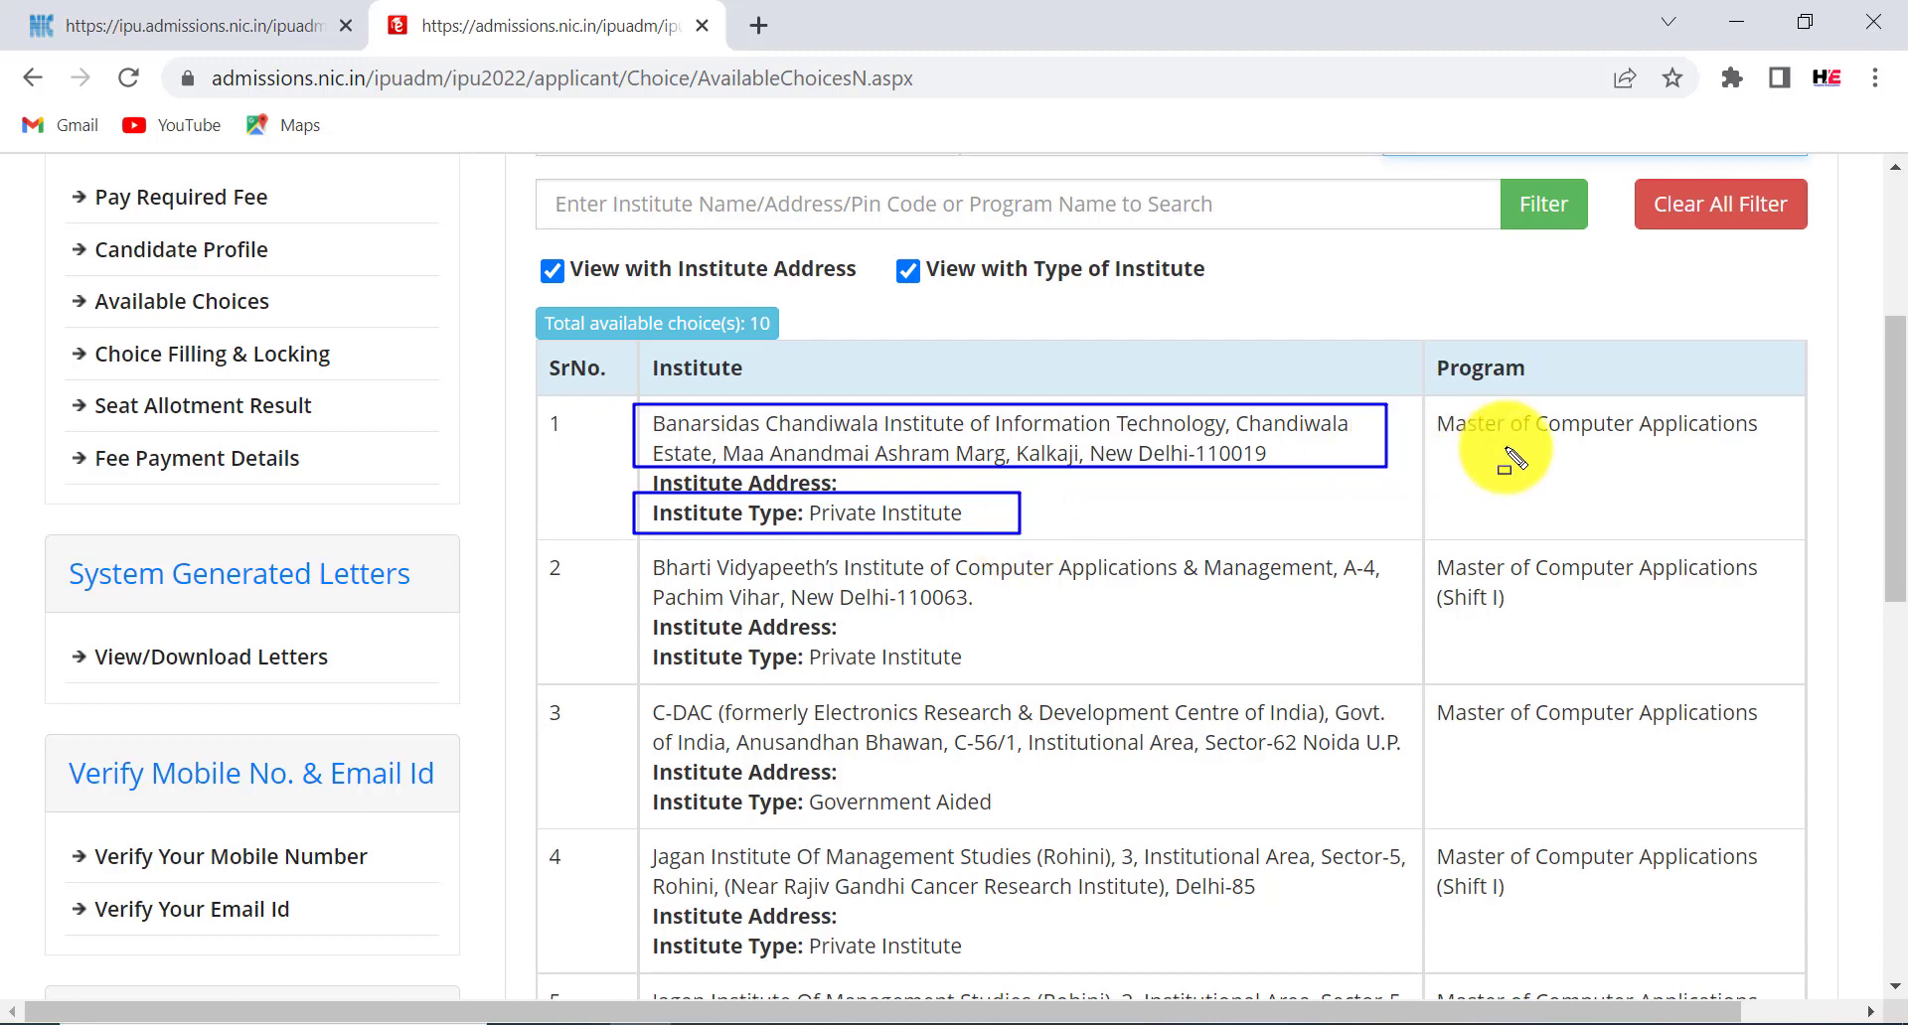
left_click_drag(1407, 407, 1883, 471)
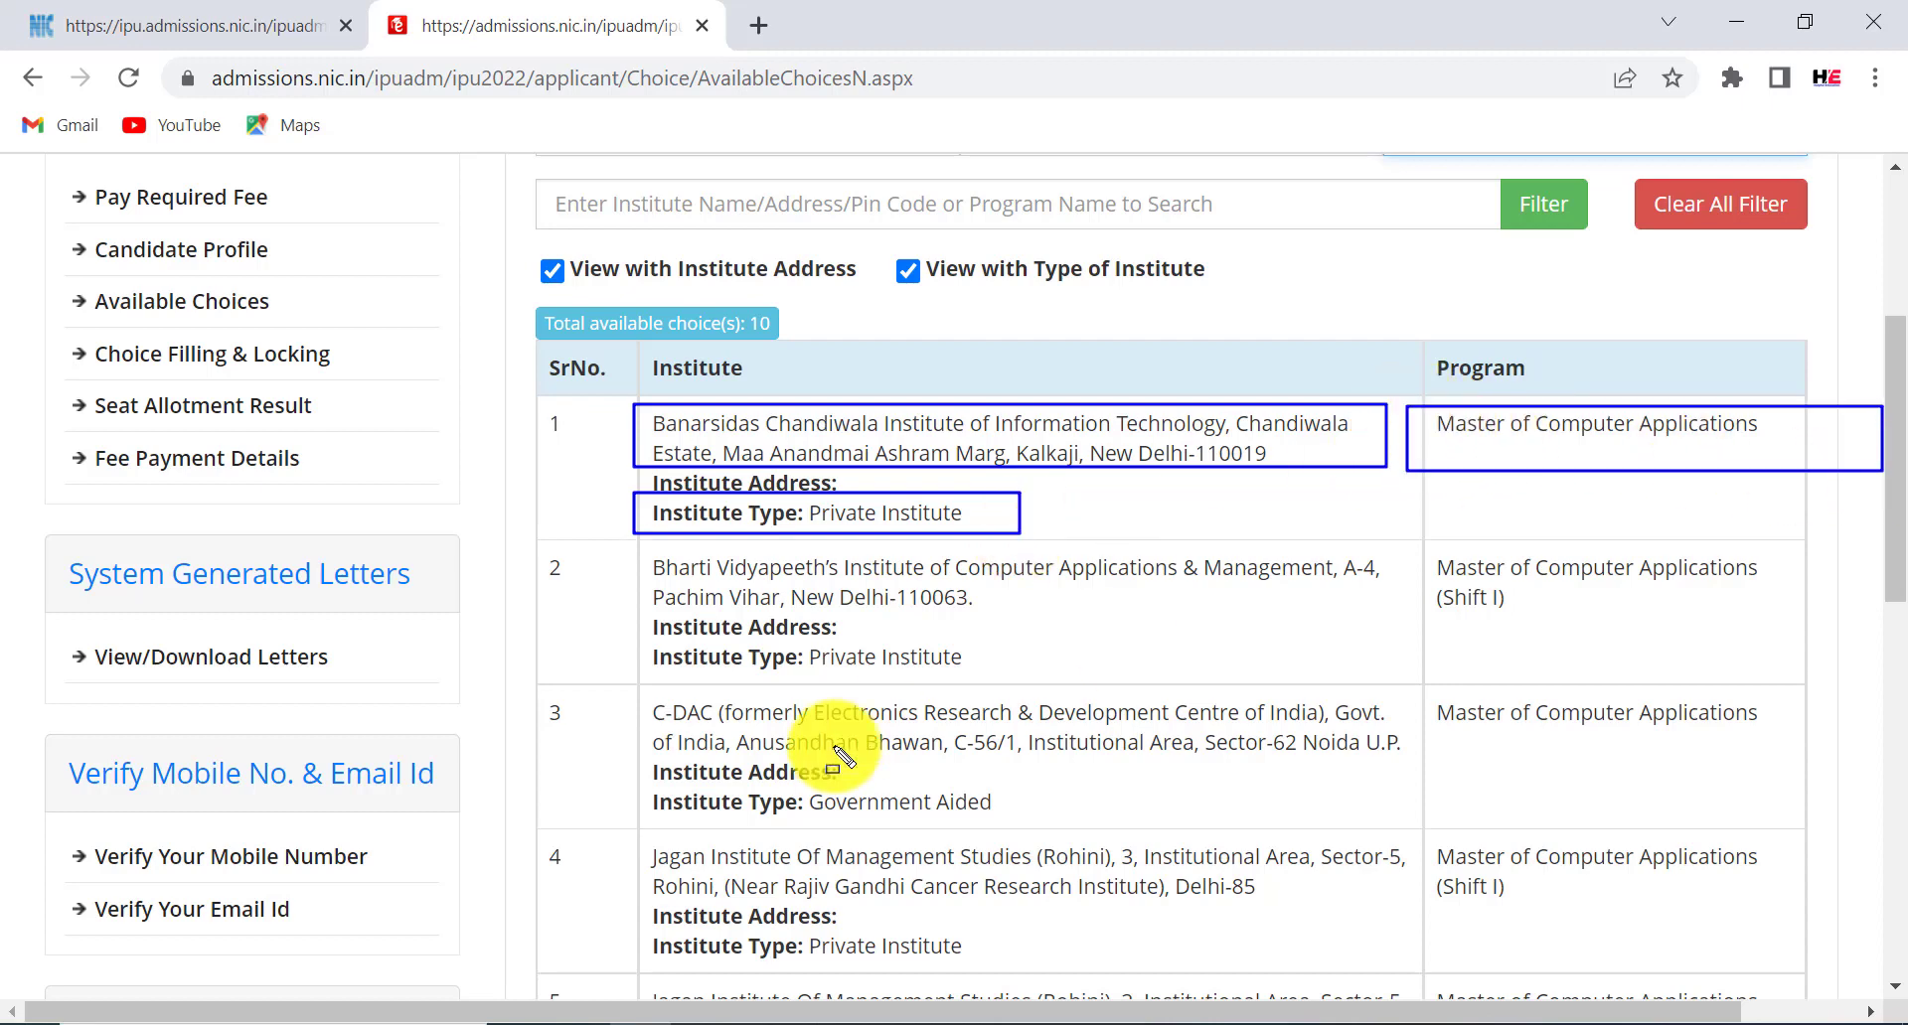
mouse_move(624, 683)
left_mouse_down()
mouse_move(676, 721)
mouse_move(1150, 828)
left_mouse_up()
left_click_drag(1286, 830, 1416, 827)
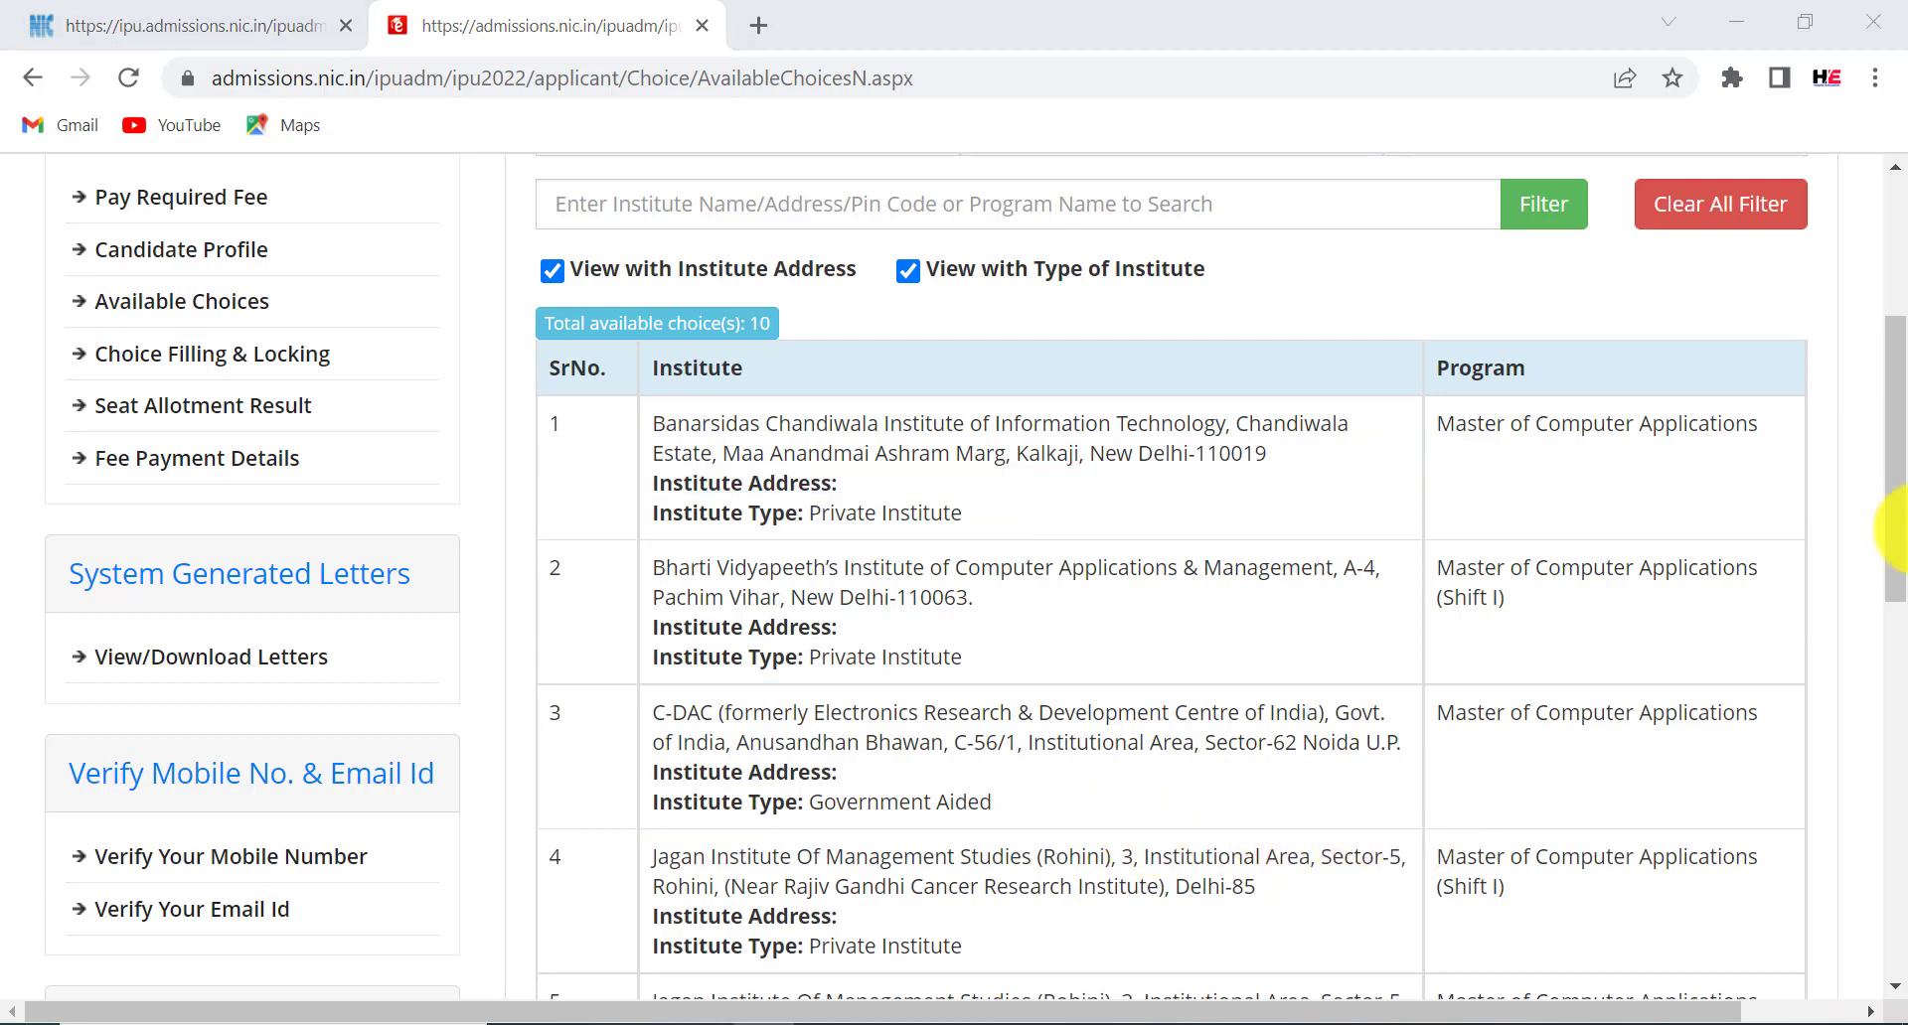
- Look through the complete list of available choices down to the last institute and return to its filters
mouse_move(1886, 502)
left_mouse_down()
mouse_move(1878, 608)
mouse_move(1839, 318)
left_mouse_up()
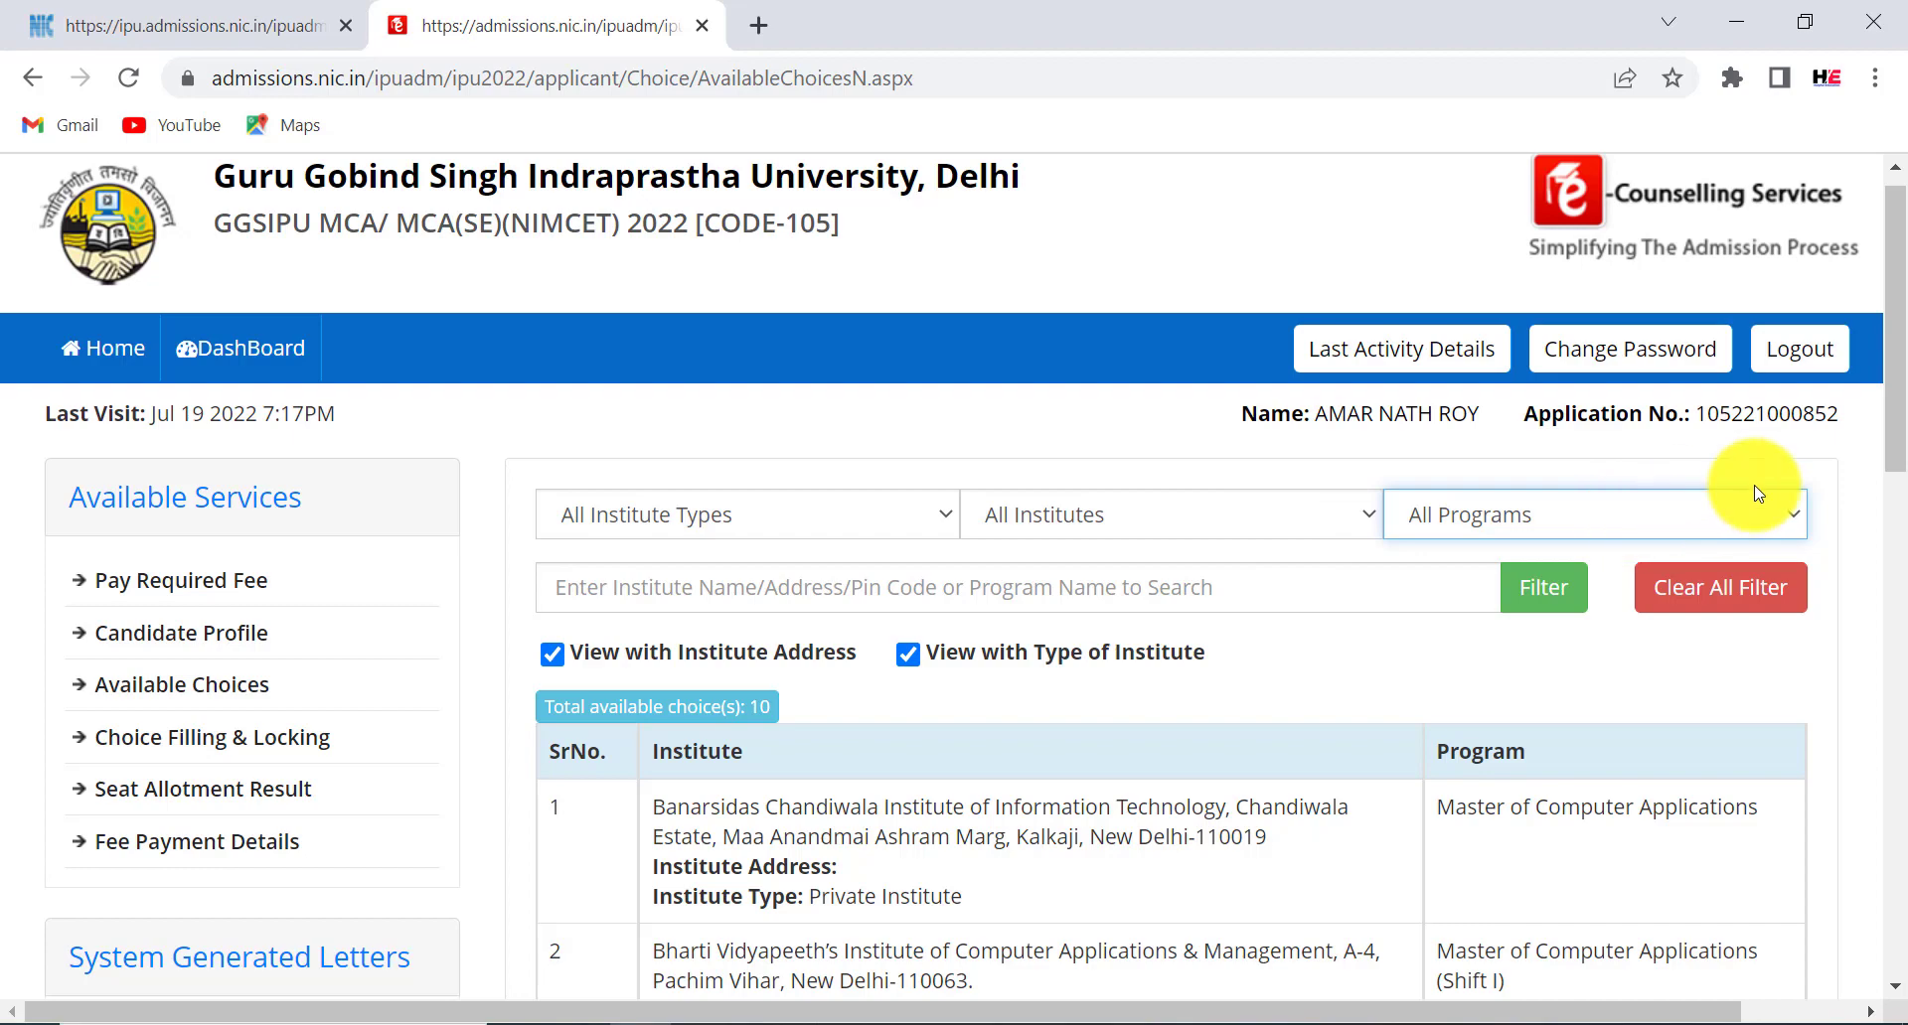
left_click_drag(1881, 467, 1809, 944)
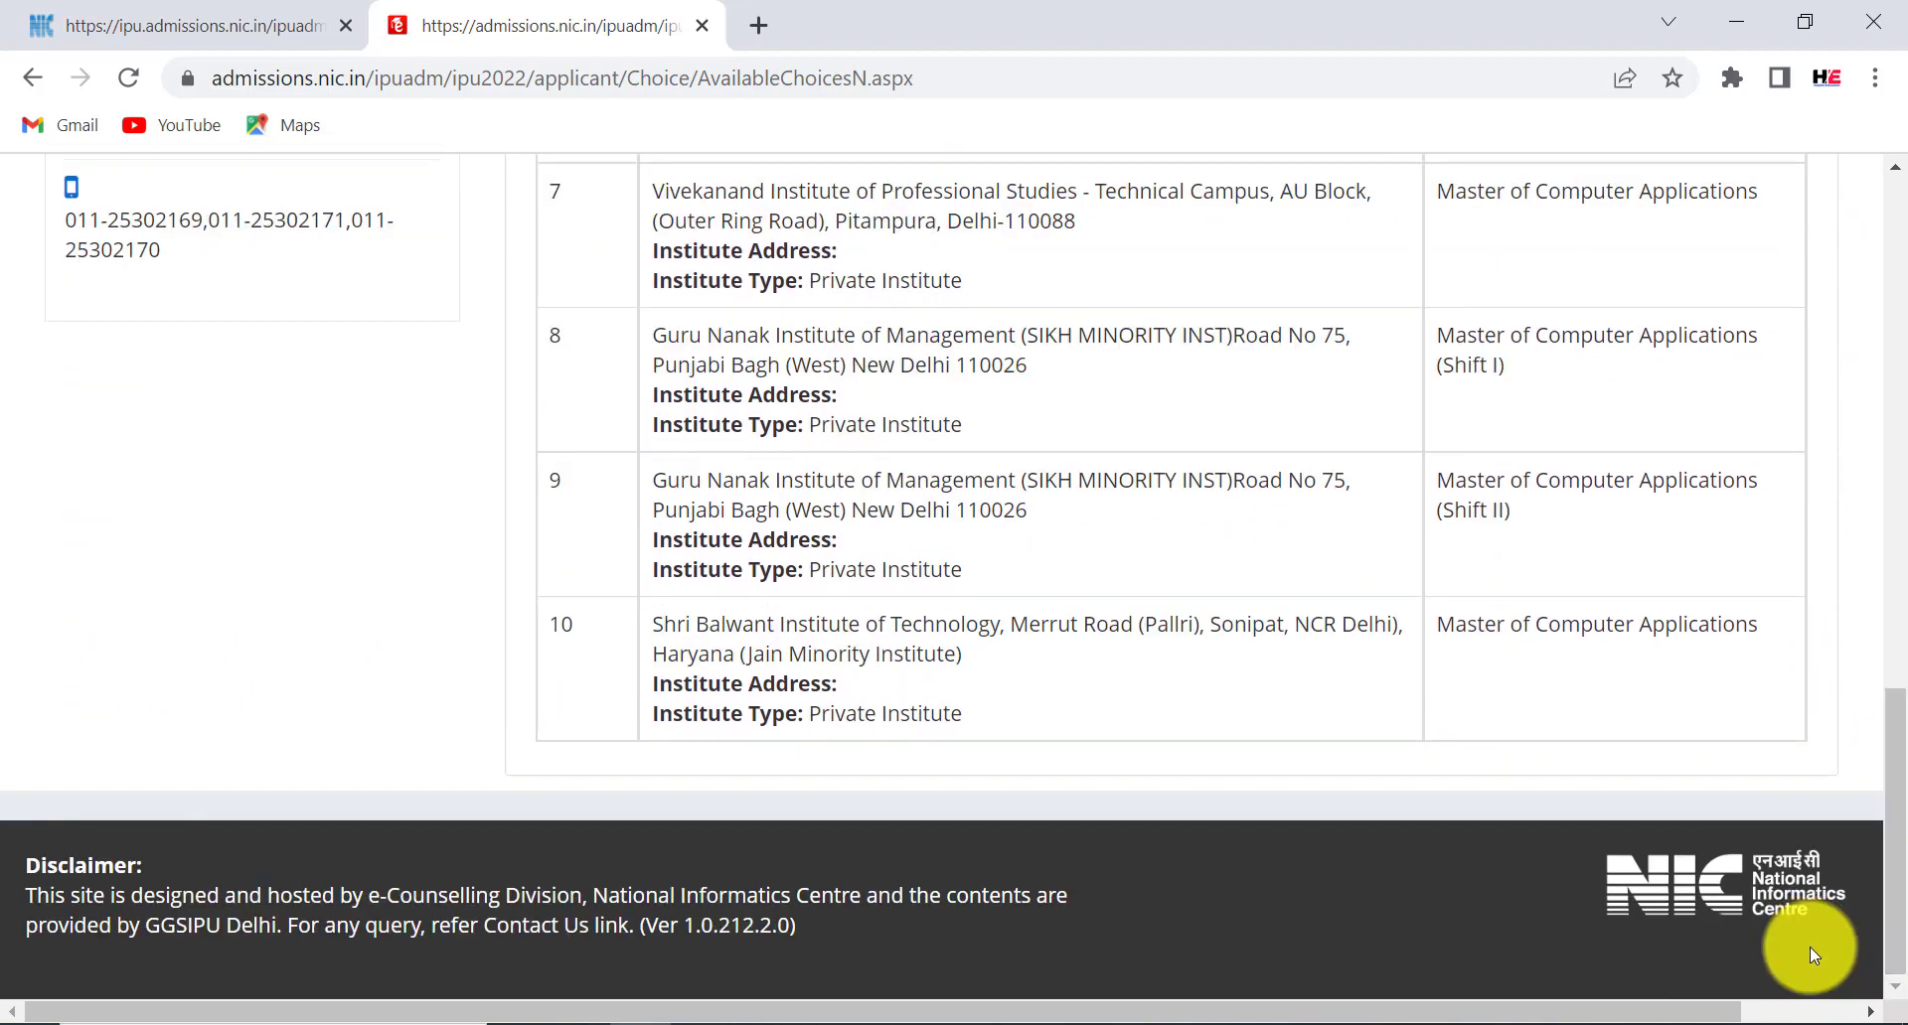
key("Home")
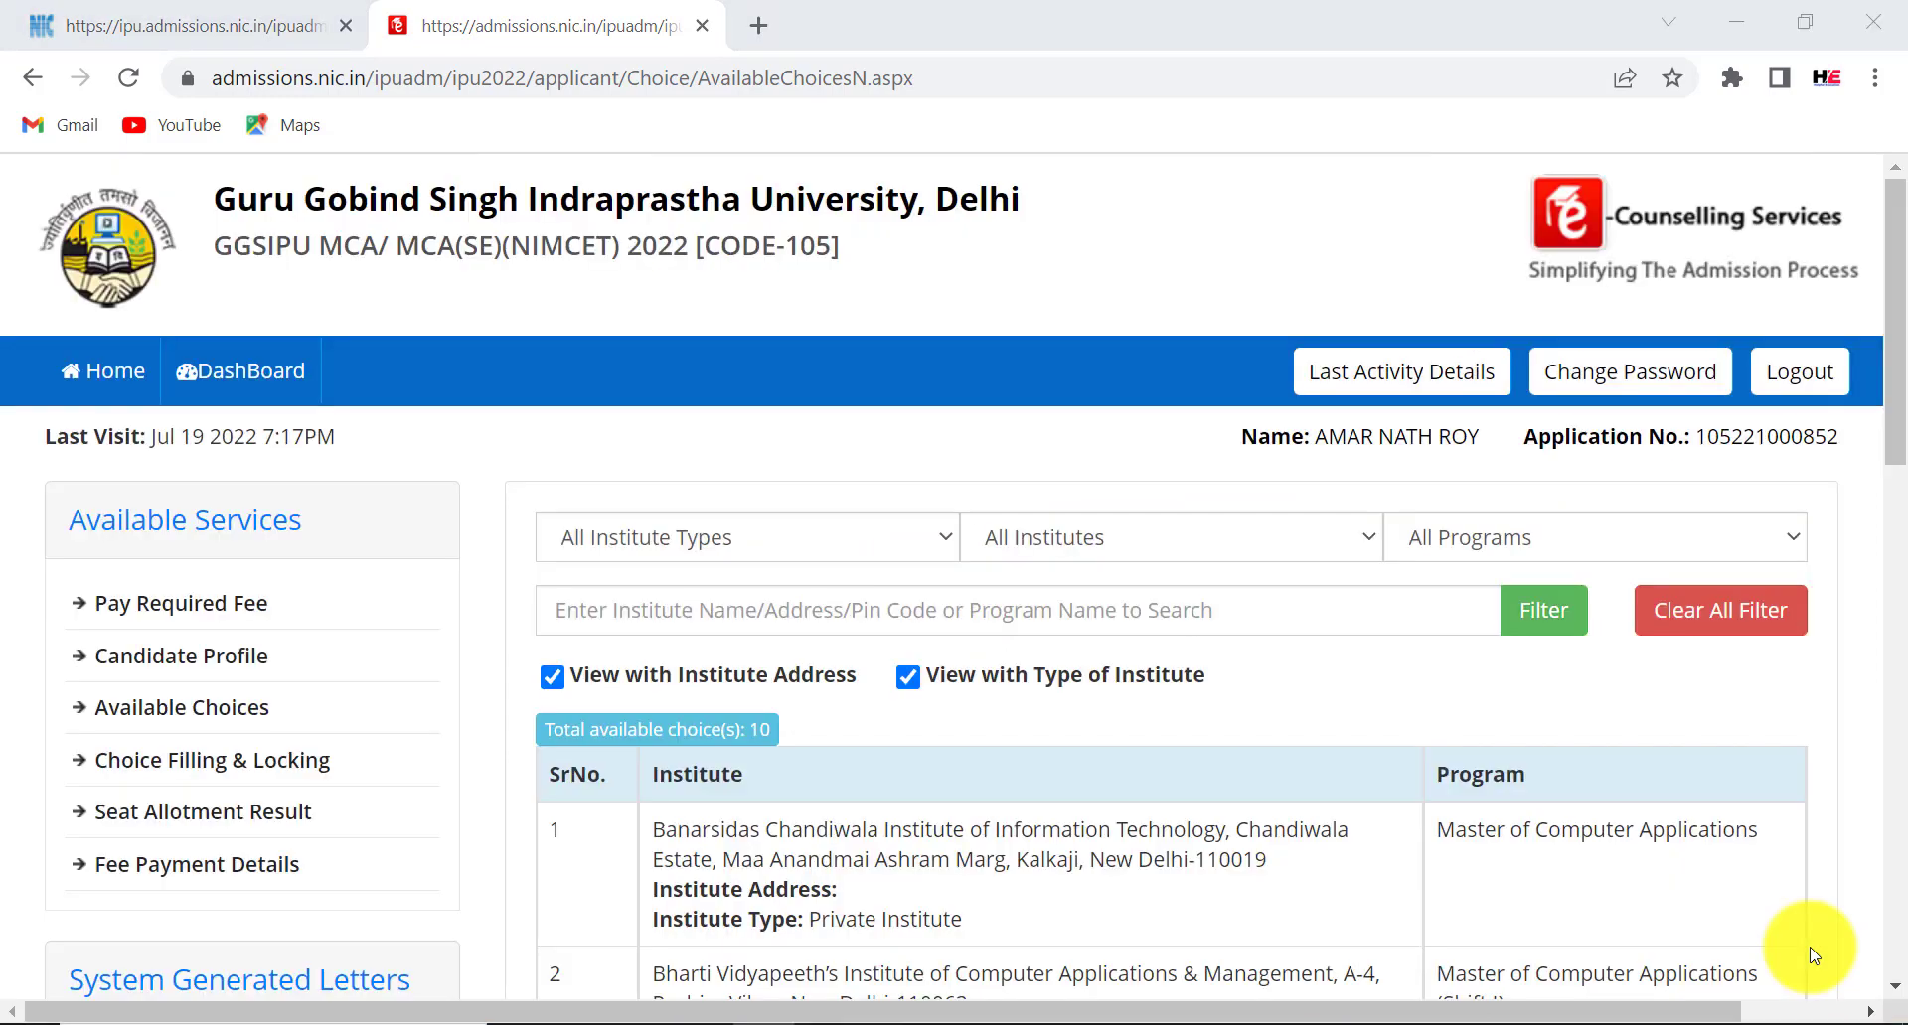
left_click_drag(1878, 455, 1806, 381)
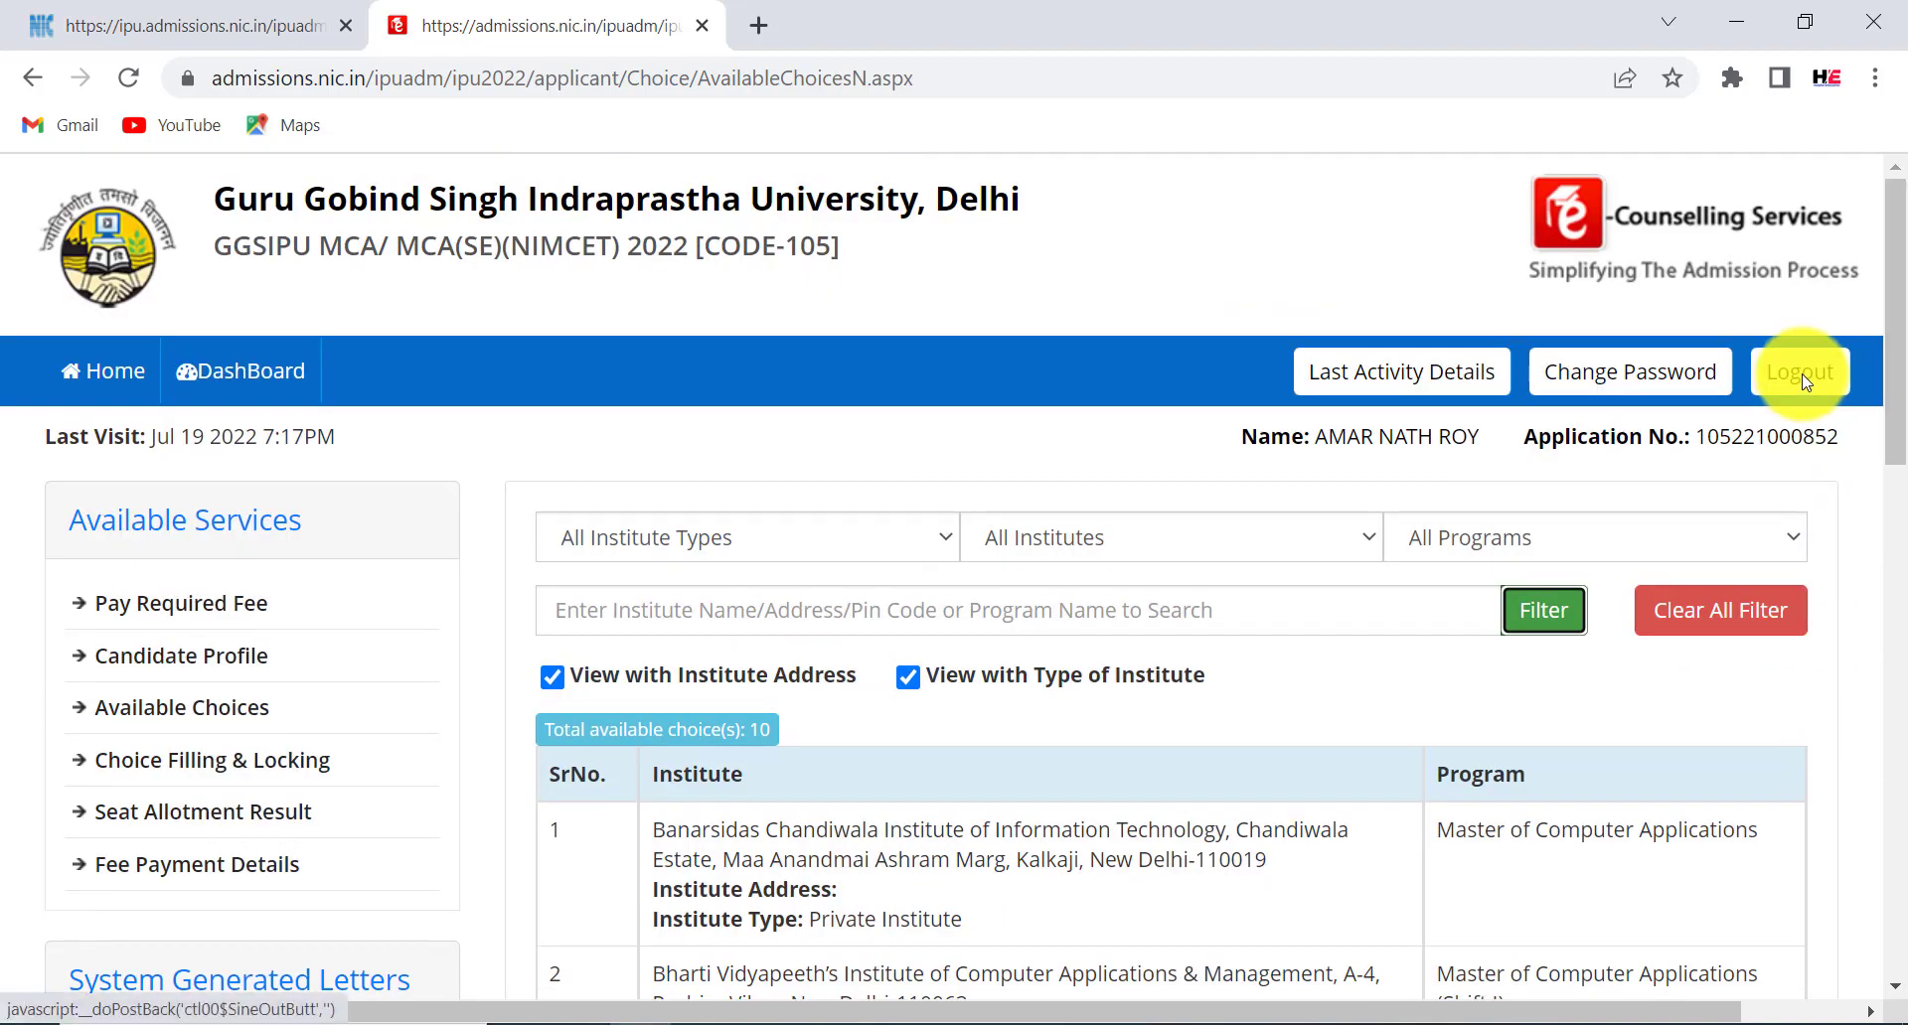